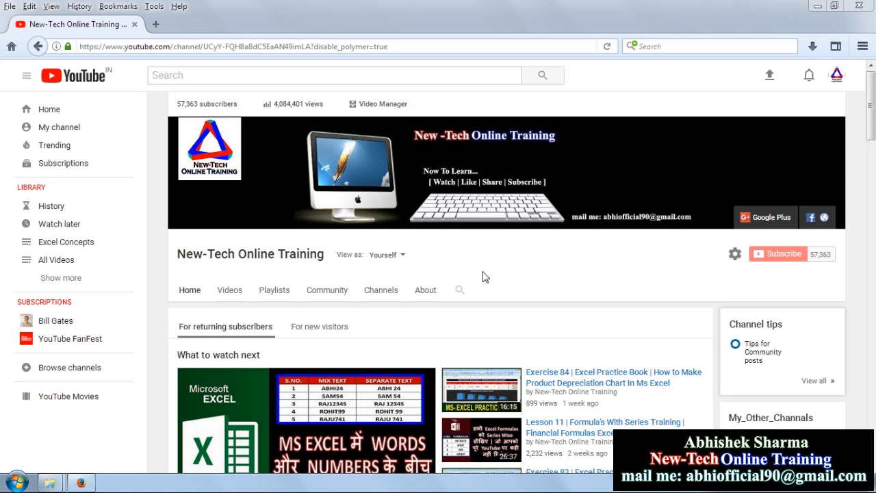
Open Excel 2016 and create a blank workbook.
click(17, 483)
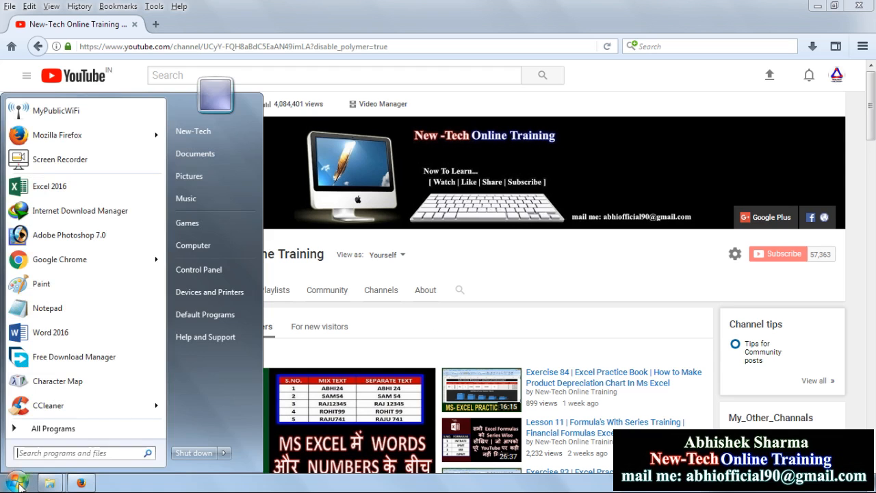
click(81, 194)
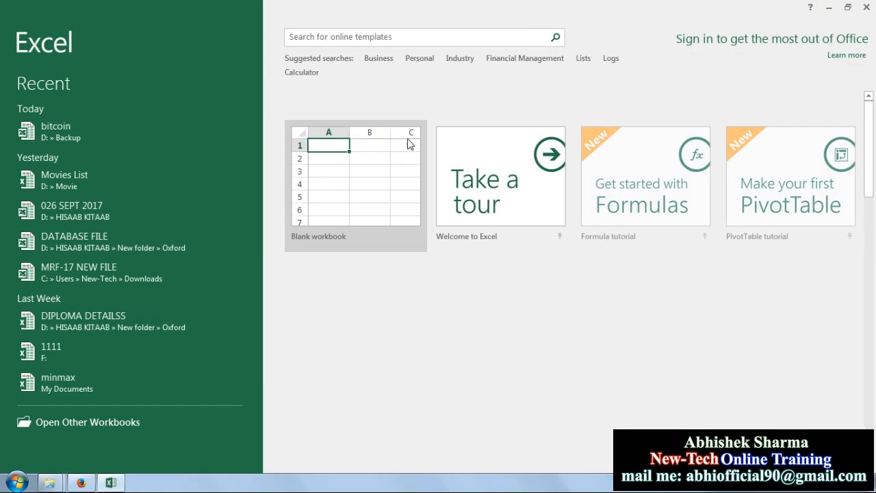
click(364, 183)
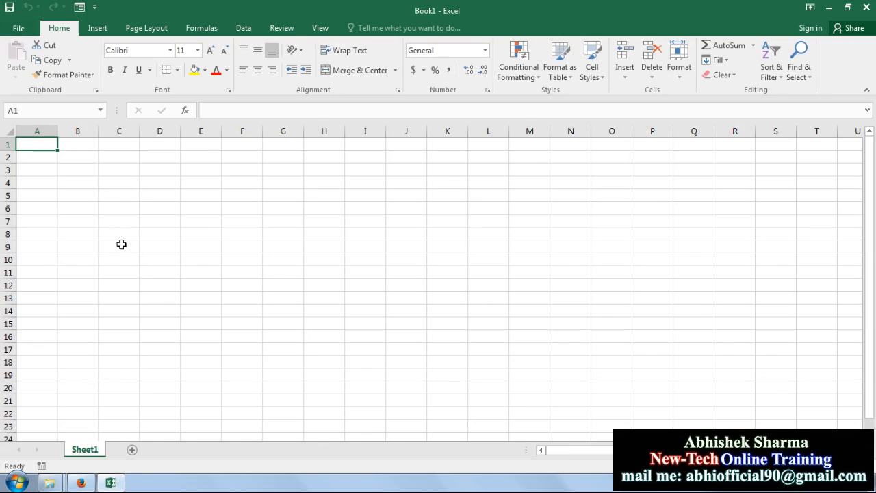
Enter the headers S.NO., ITEMS ID, DATE, ITEMS and SALES across cells B5 to F5.
click(54, 194)
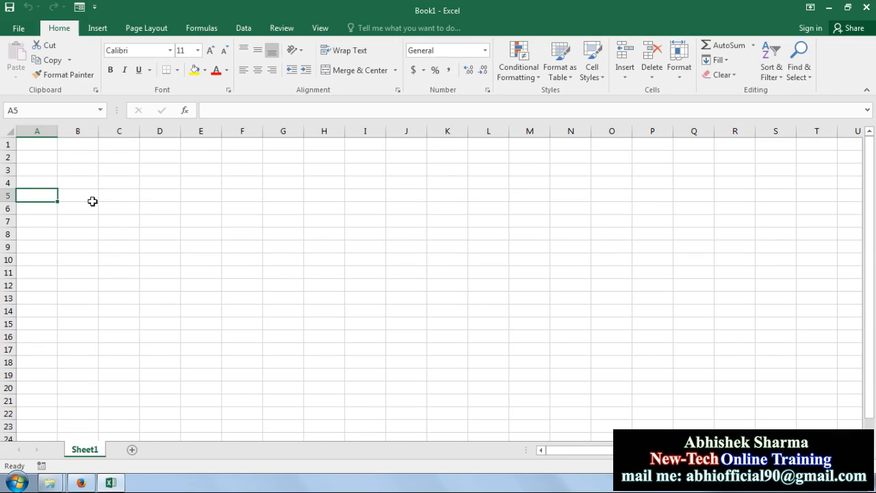
click(72, 197)
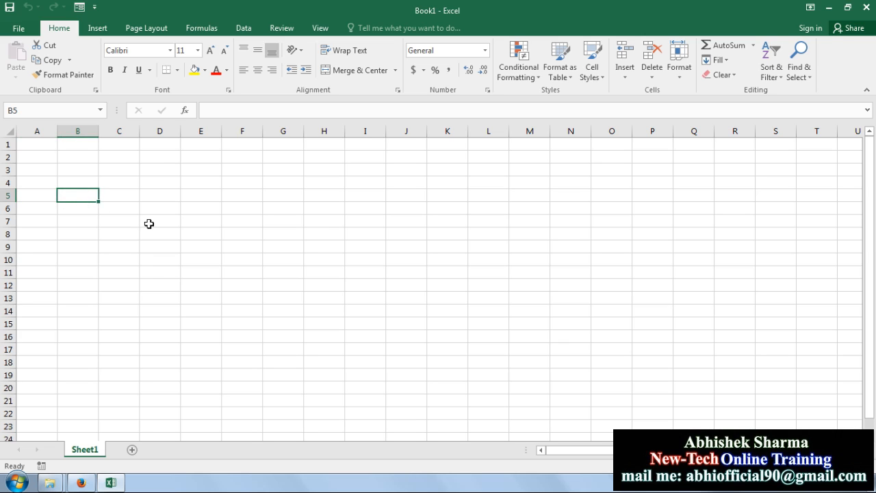
text(S.NO.)
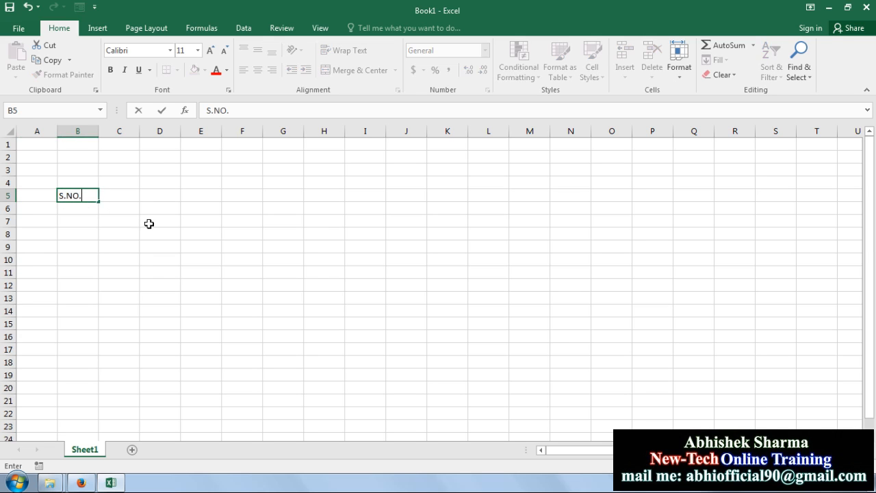
key(Tab)
text(ITEMS)
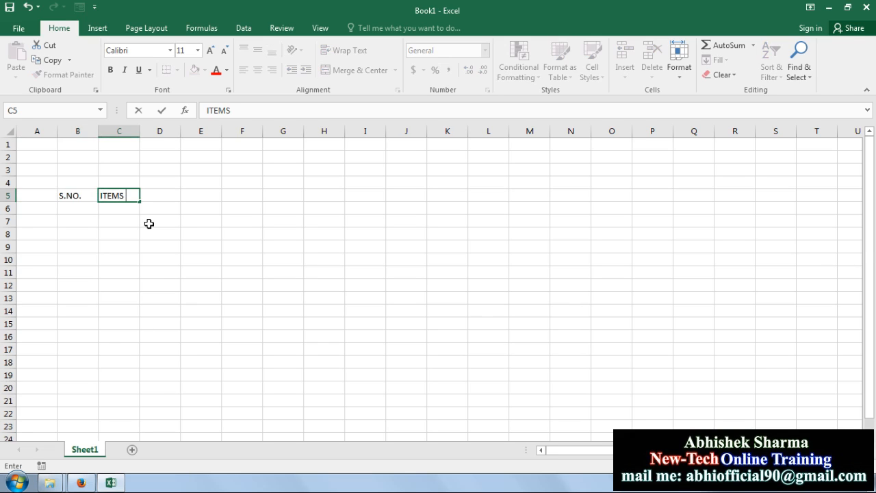
text( ID)
key(Tab)
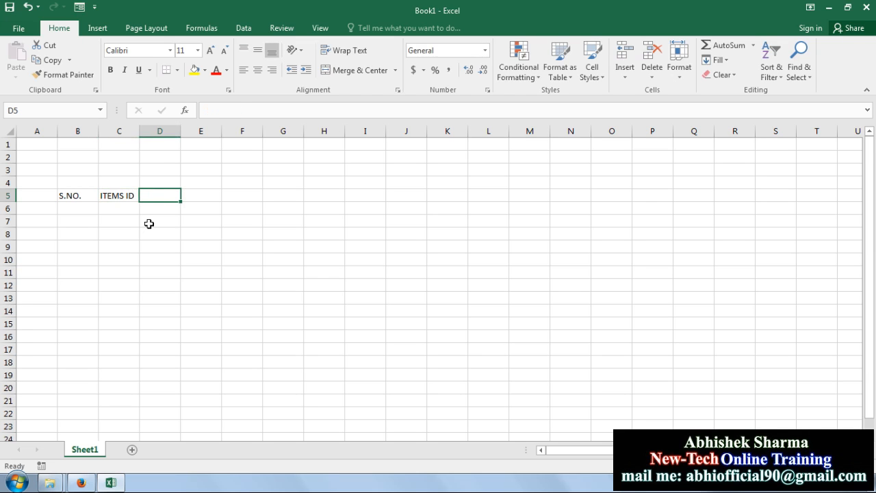
text(DATE)
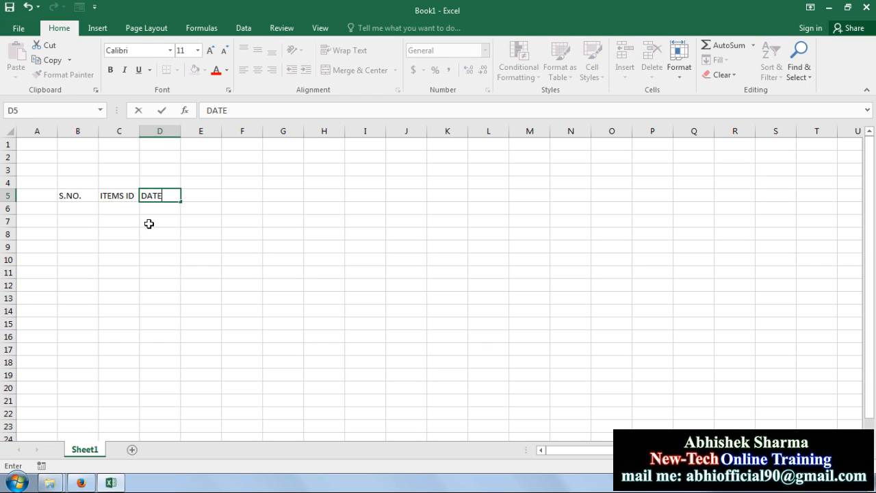
key(Tab)
text(ITEMS)
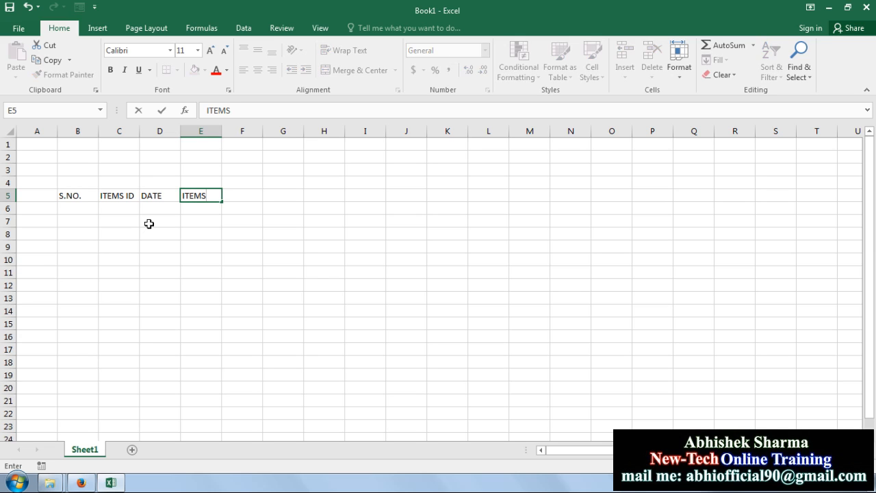
key(Tab)
text(SALES)
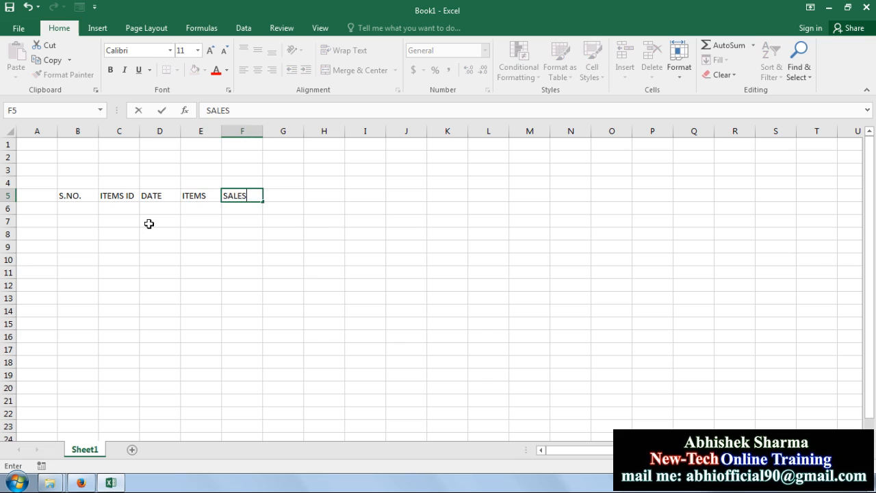
key(Return)
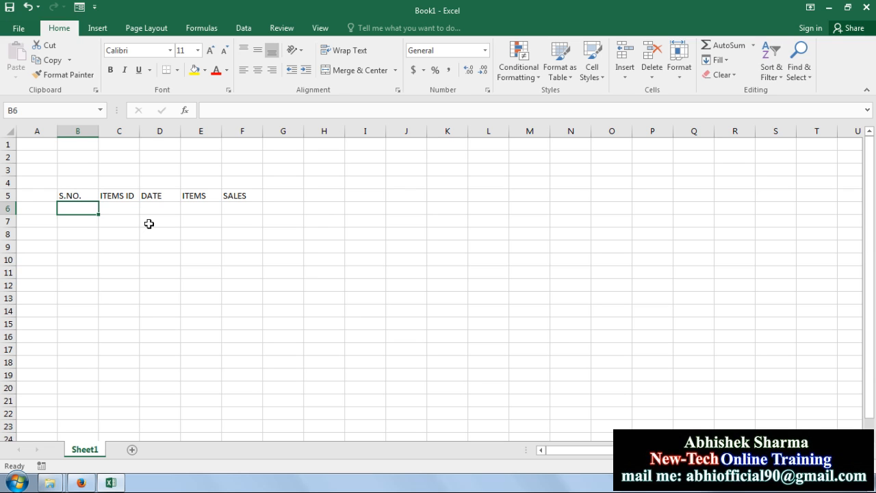
Number the S.NO. column from 1 to 10 in B6:B15 by entering 1, 2, 3 and extending the series.
text(1)
key(Return)
text(2)
key(Return)
text(3)
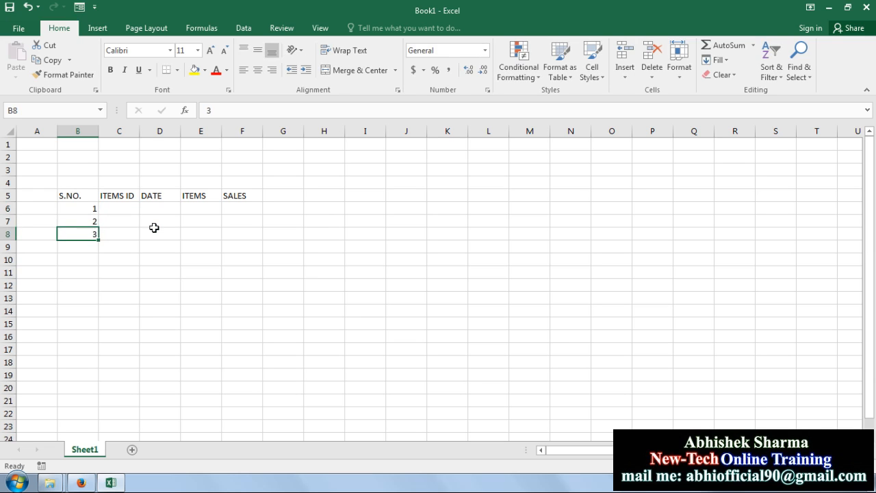
key(Return)
drag(86, 211, 86, 232)
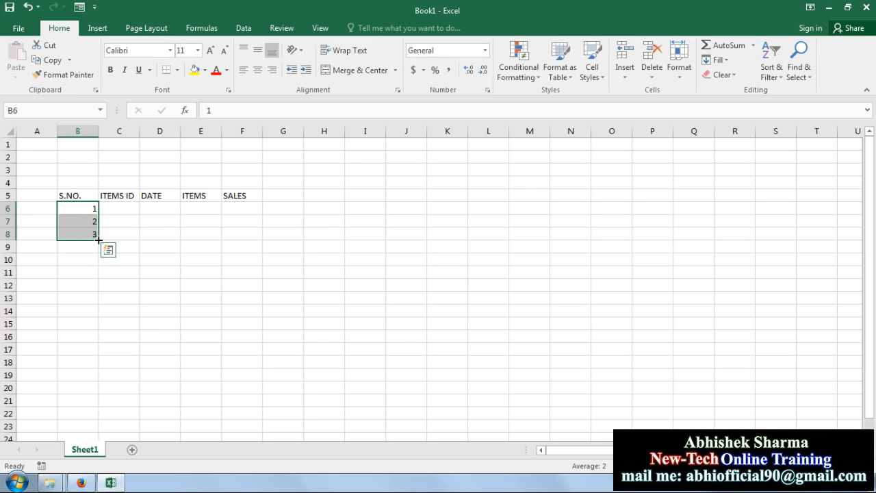
drag(100, 241, 99, 334)
Widen the ITEMS ID column, enter ITEMS01 in C6 and fill the series down to ITEMS10 in C15.
click(127, 208)
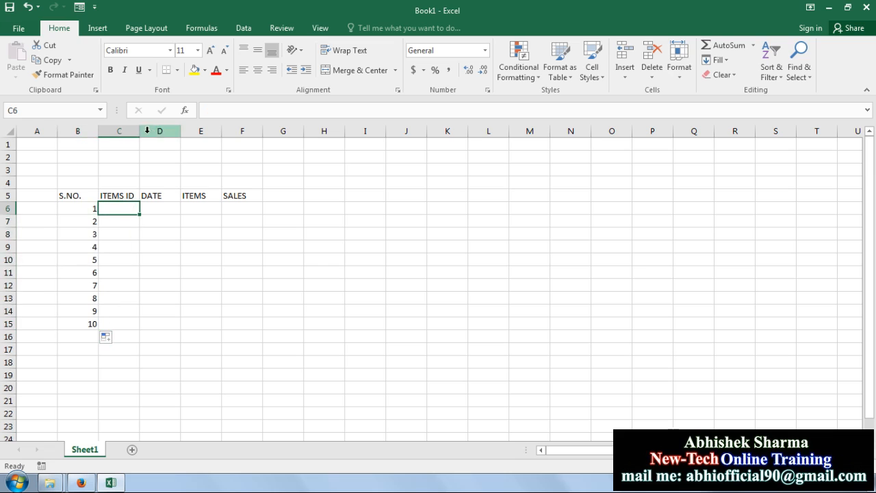
drag(139, 131, 157, 131)
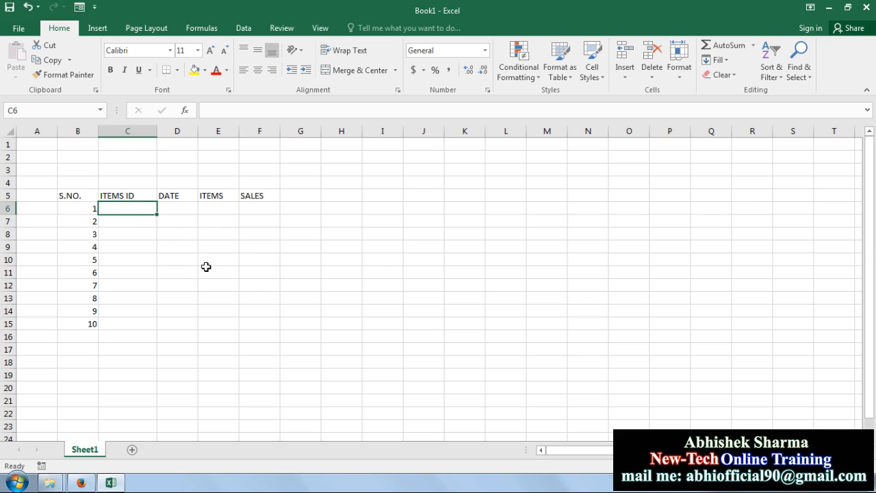
text(ITE)
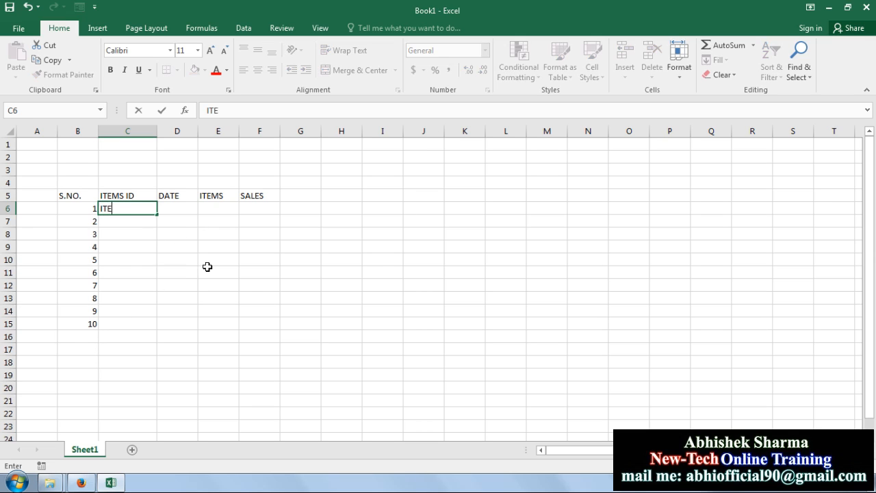
text(MS01)
key(Return)
click(146, 205)
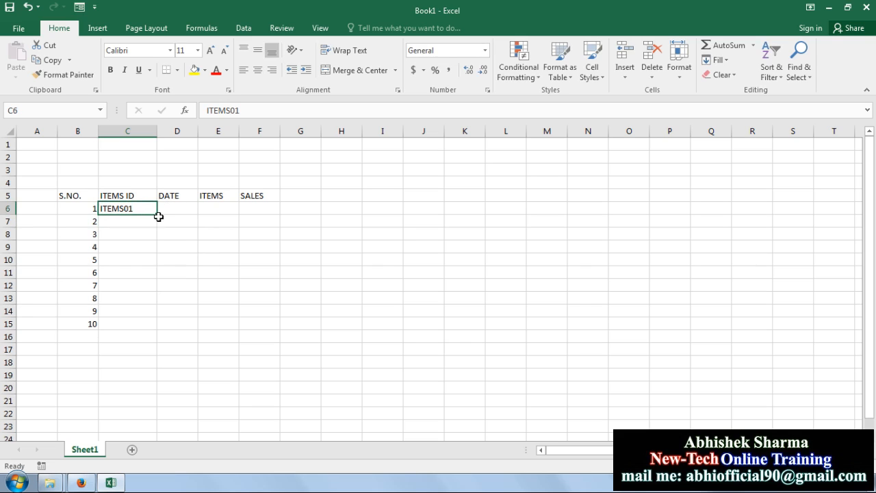
drag(157, 214, 158, 326)
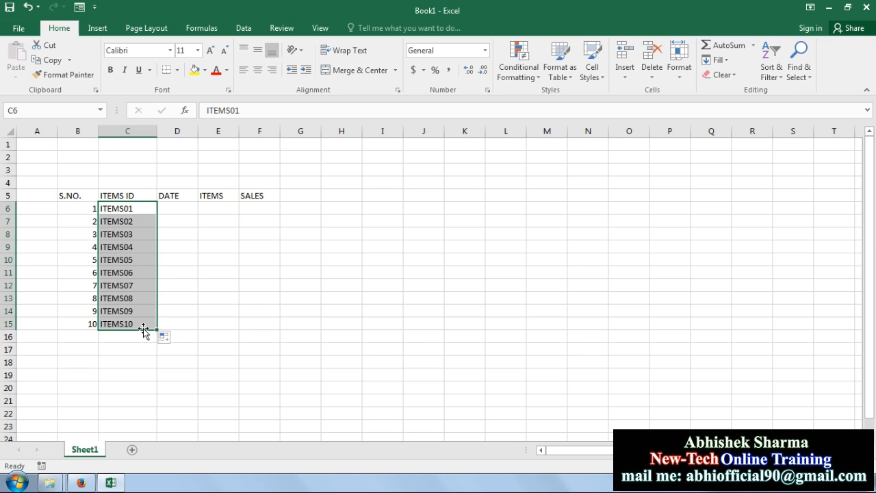
Widen the DATE column and enter the date 3-JAN-2018 in D6.
click(182, 207)
drag(196, 136, 211, 137)
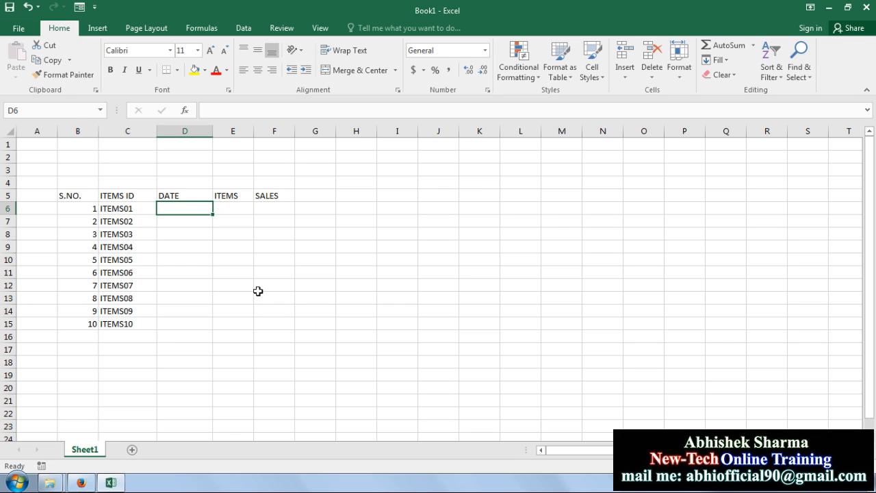
text(3-)
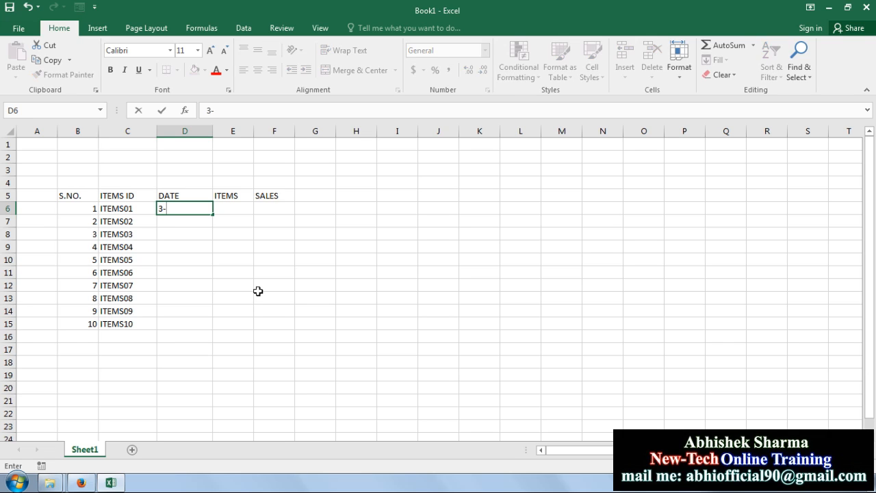
text(JAN-2018)
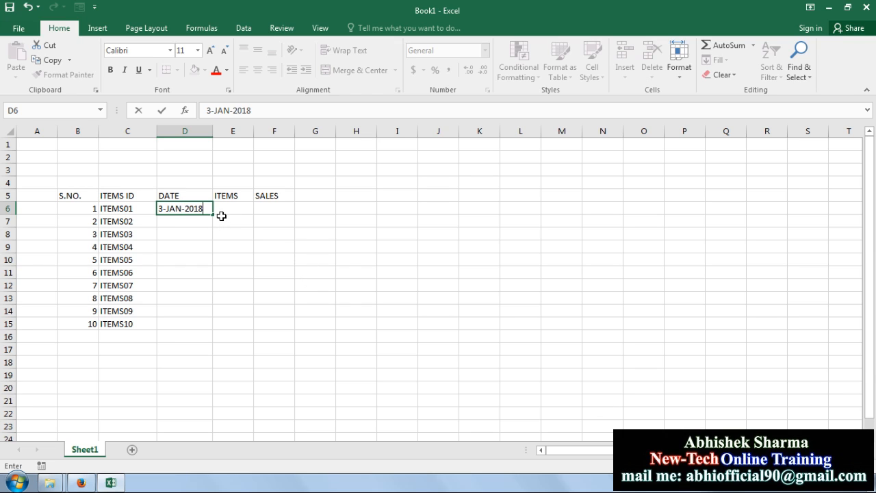
key(Return)
Copy the date in D6 unchanged down the DATE column through D15.
click(192, 210)
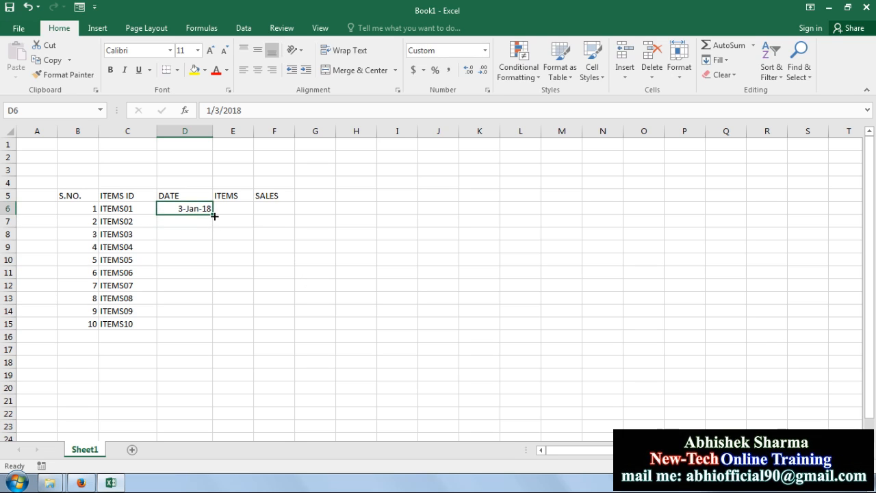
drag(186, 324, 190, 212)
drag(184, 325, 184, 210)
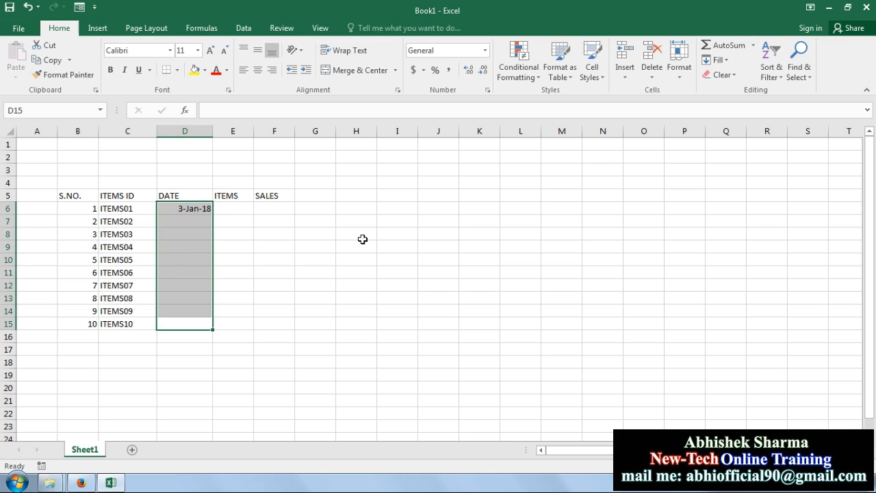
key(ctrl+d)
drag(324, 277, 324, 284)
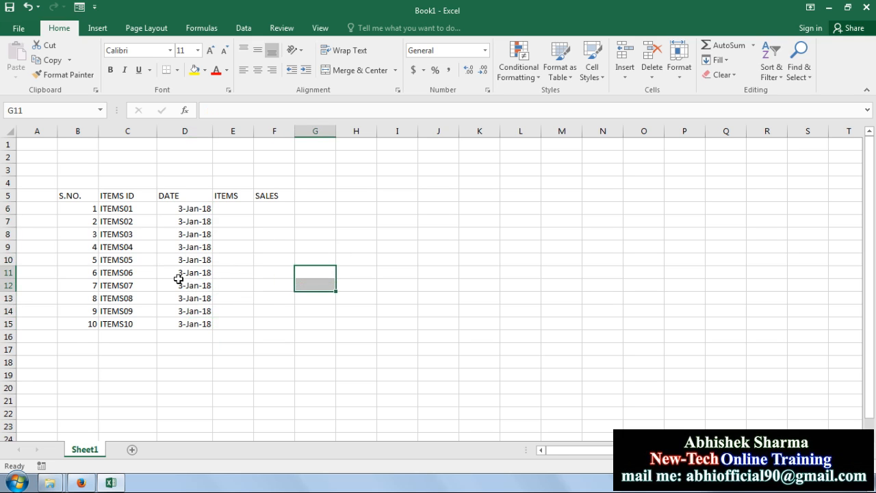
Change the date in D9 to 1/4/2018 and copy it down through D12.
drag(186, 213, 189, 236)
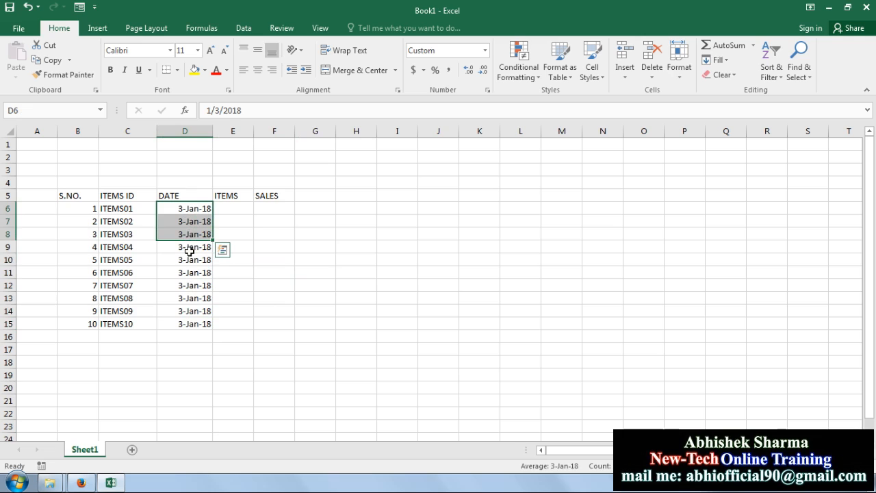
click(189, 251)
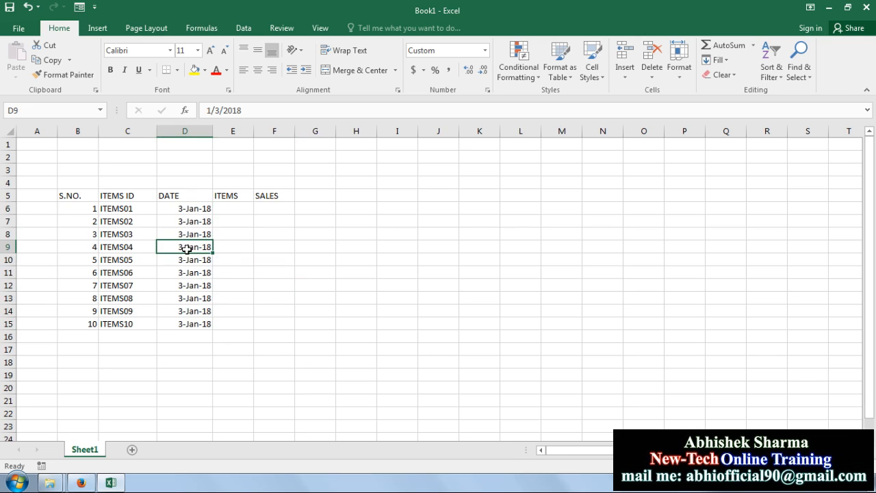
click(191, 260)
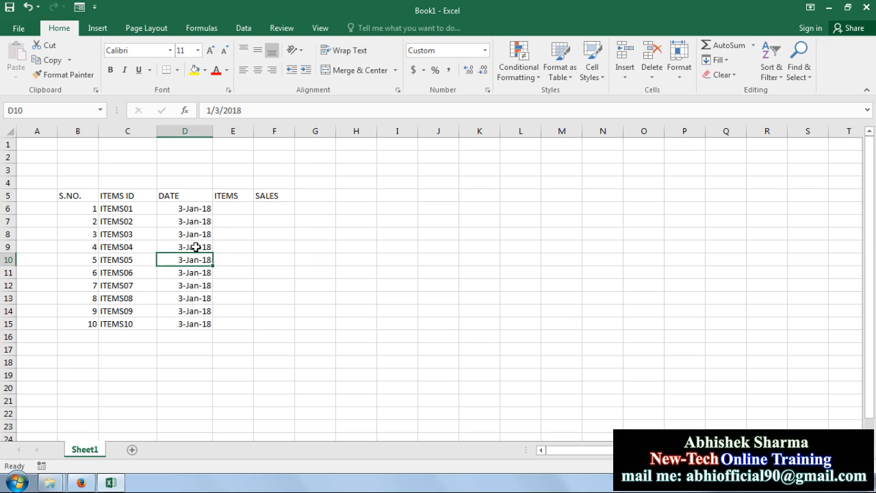
click(195, 247)
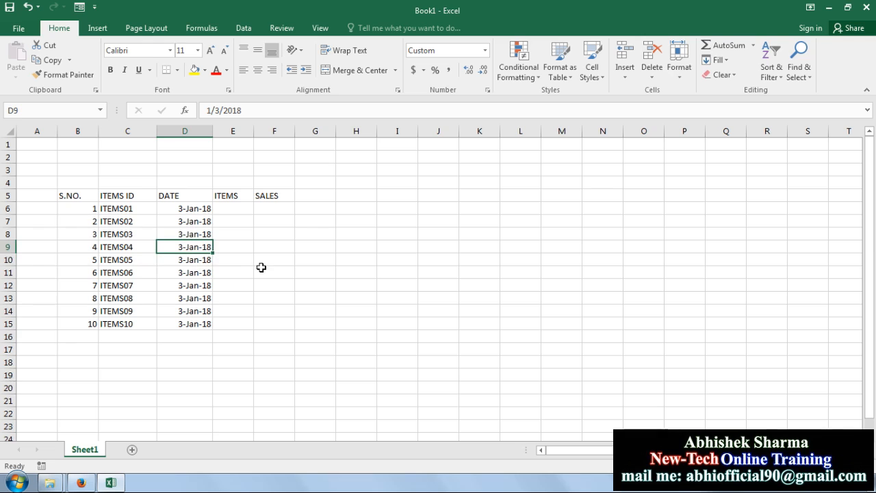
click(219, 111)
drag(219, 110, 215, 110)
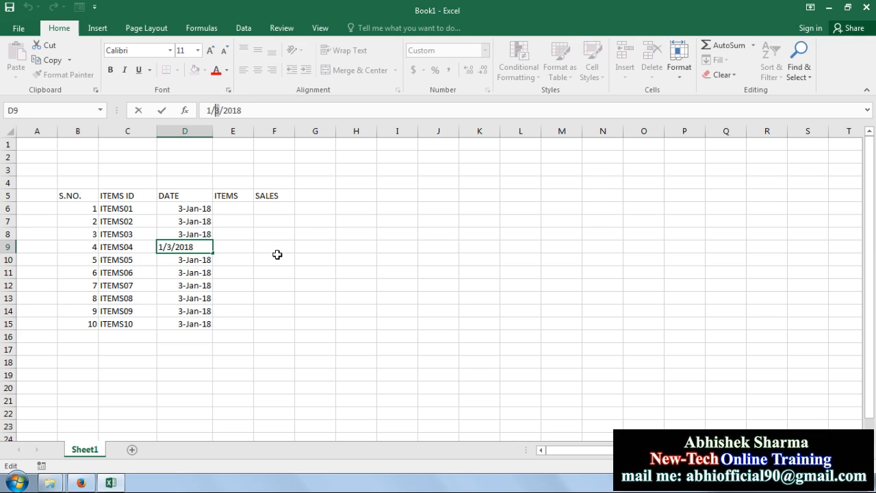
text(4)
key(Return)
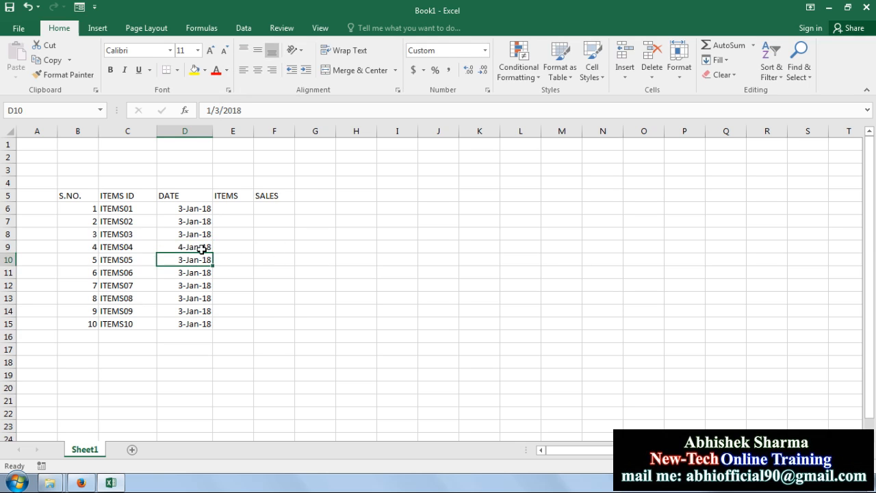
click(204, 250)
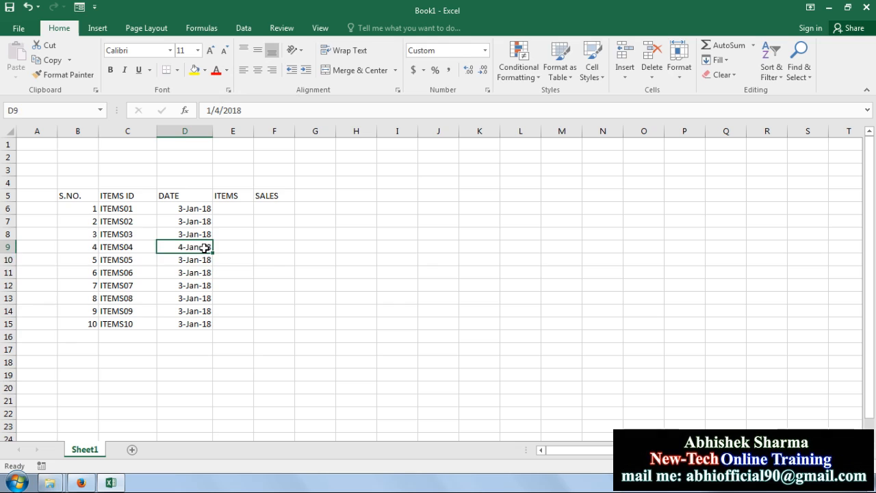
drag(205, 248, 202, 288)
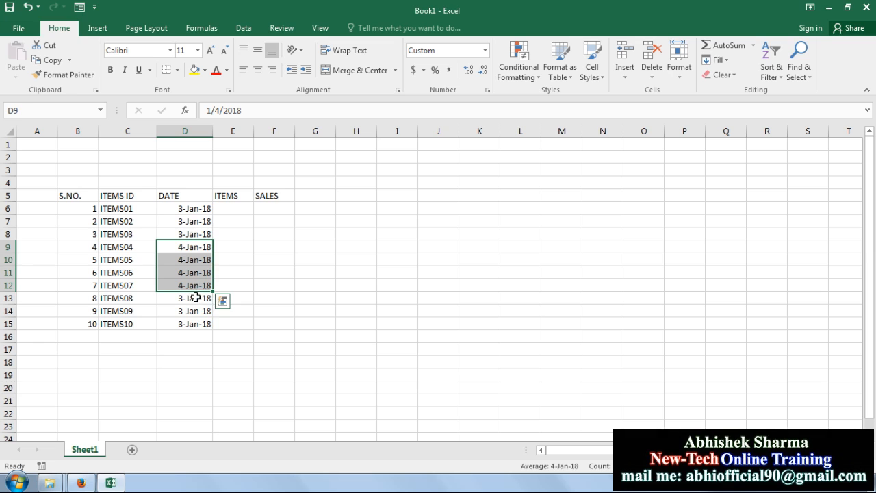
Change the date in D13 to 1/5/2018 and copy it down through D15.
click(197, 297)
click(220, 110)
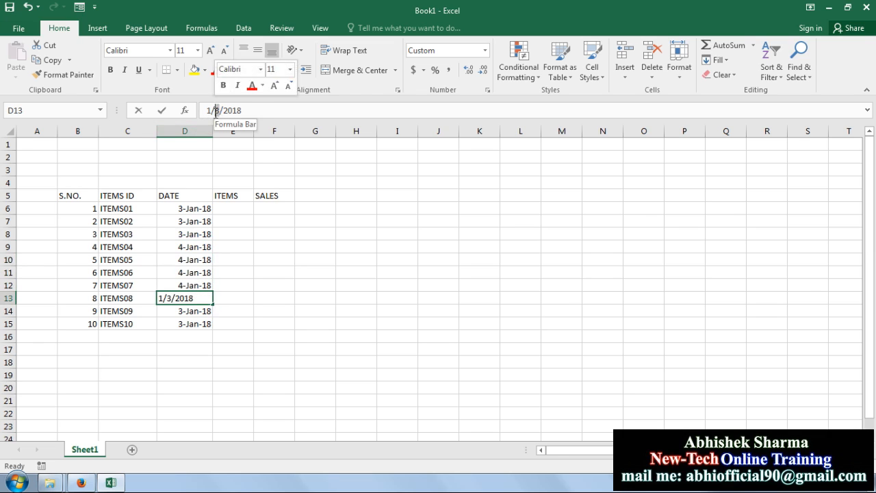
key(BackSpace)
text(5)
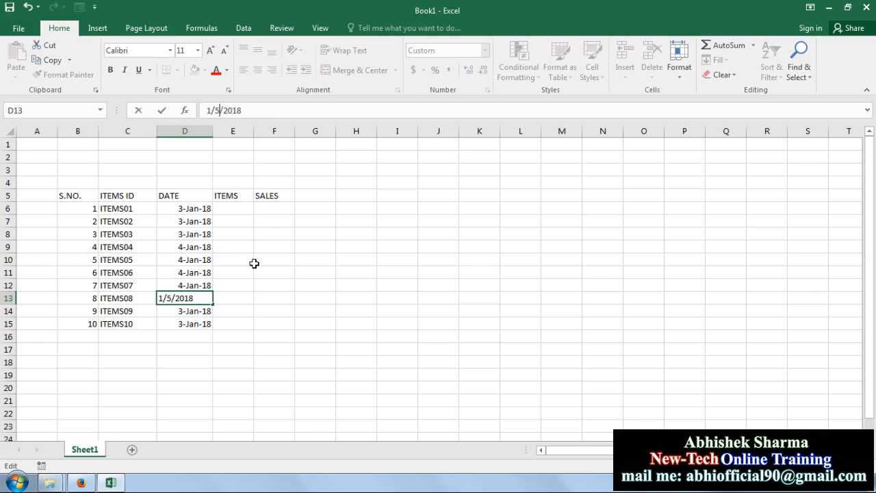
click(260, 109)
key(Return)
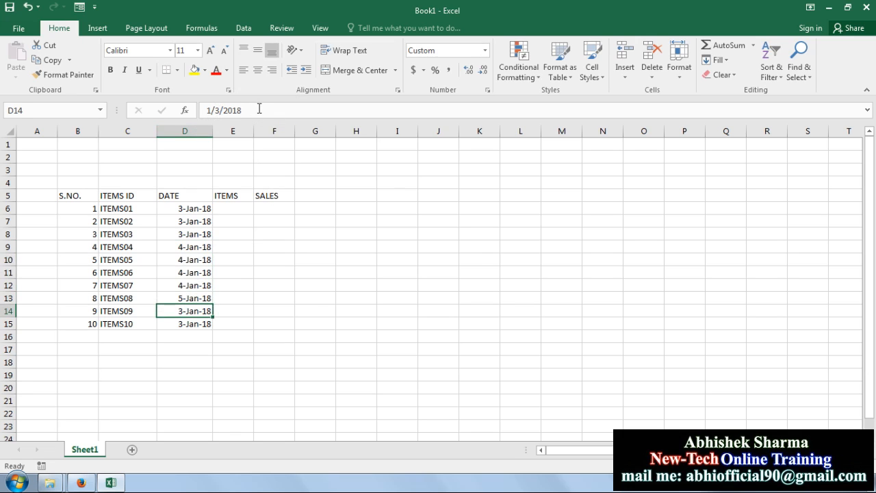
drag(199, 302, 198, 319)
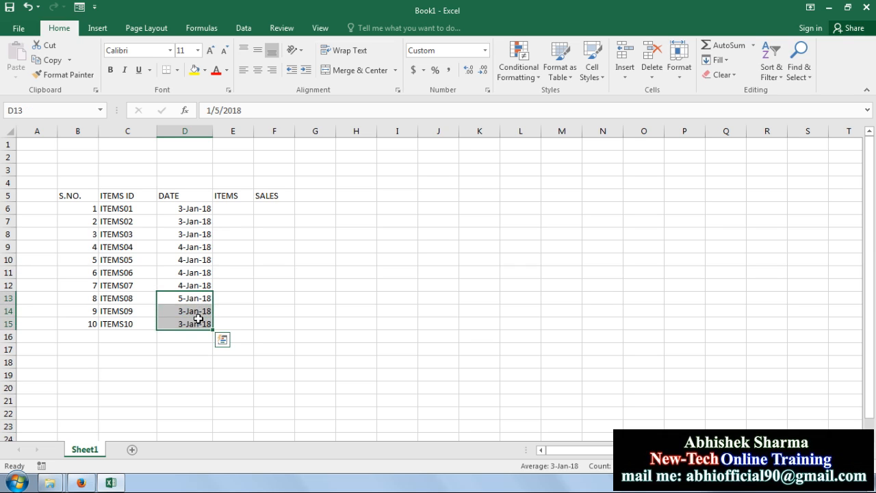
click(288, 296)
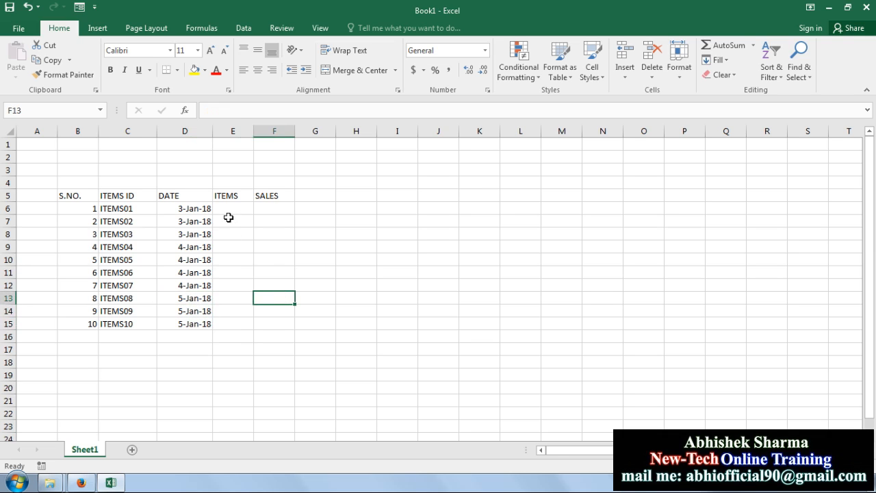
Enter the items TV, DVD, FREEZE, FAN and COOLAR in E6 through E10 of the ITEMS column.
click(228, 218)
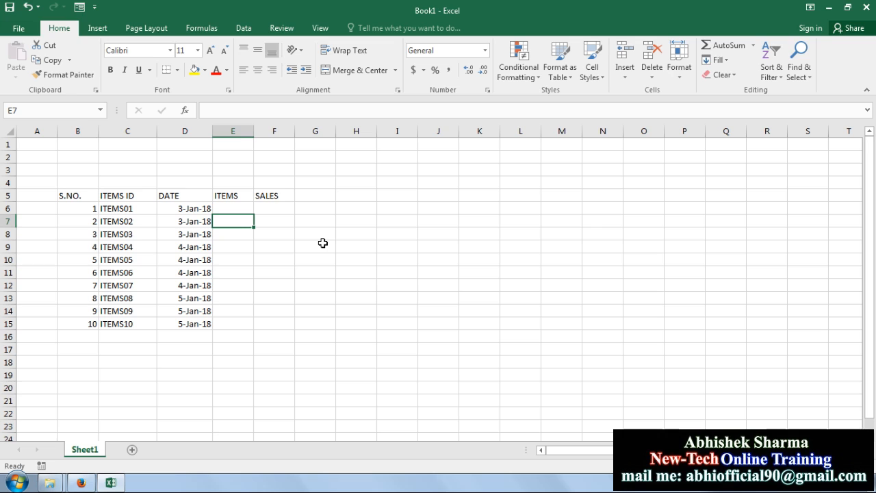
click(236, 209)
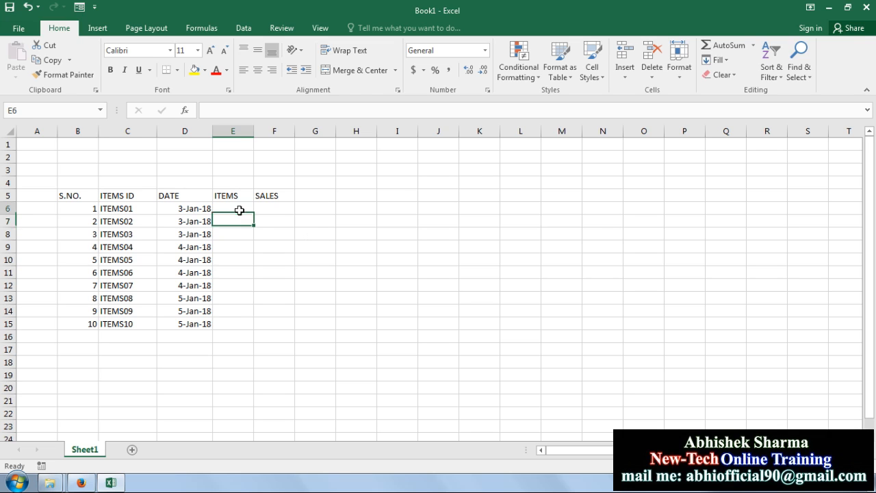
text(TV)
key(Return)
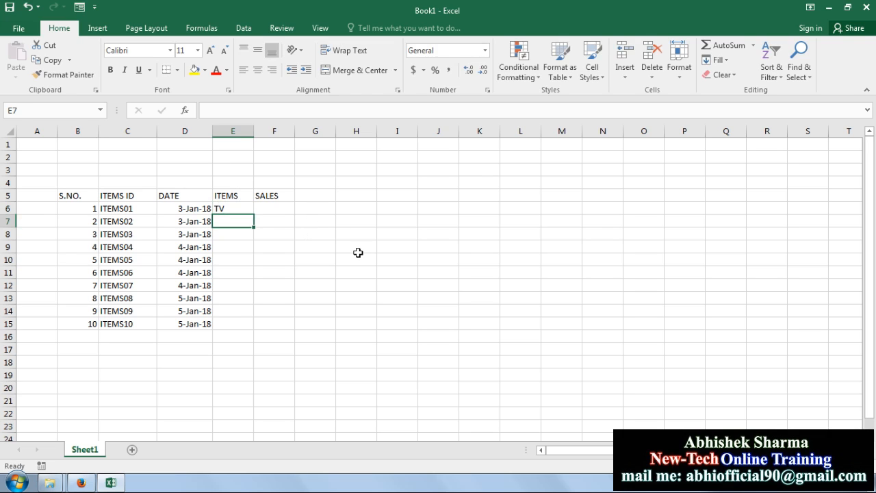
text(DVD)
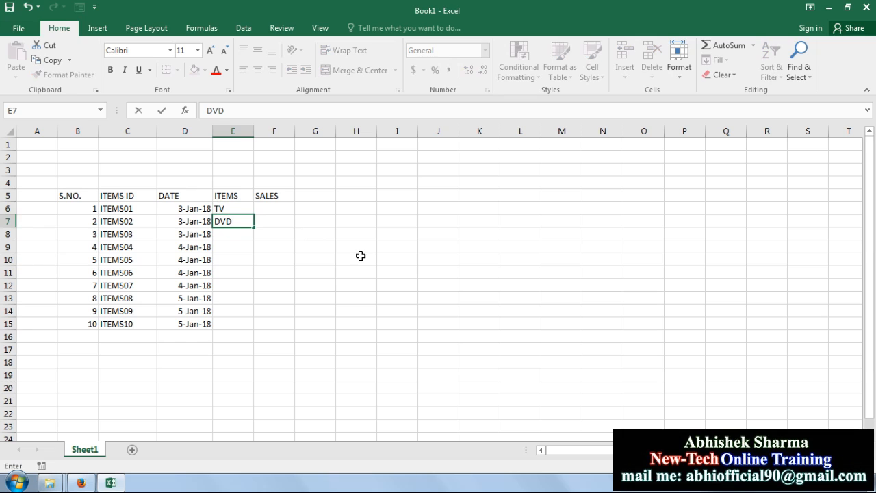
key(Return)
text(FREEZE)
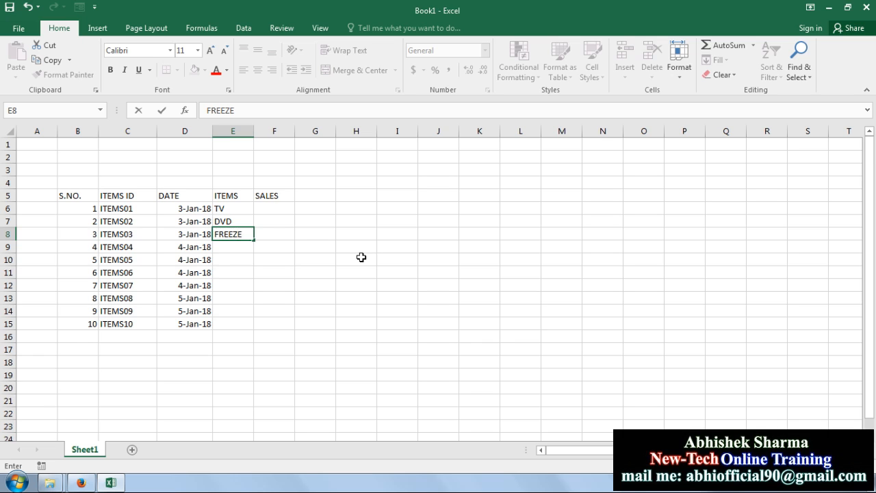
key(Return)
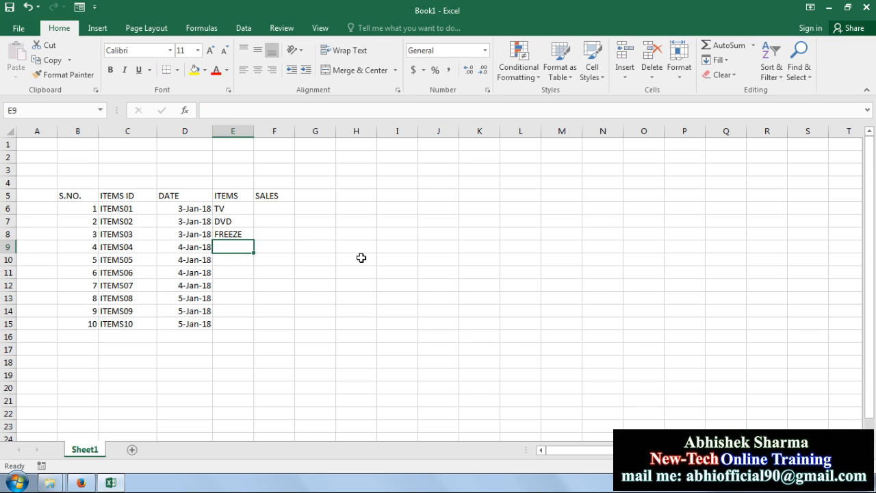
text(FAN)
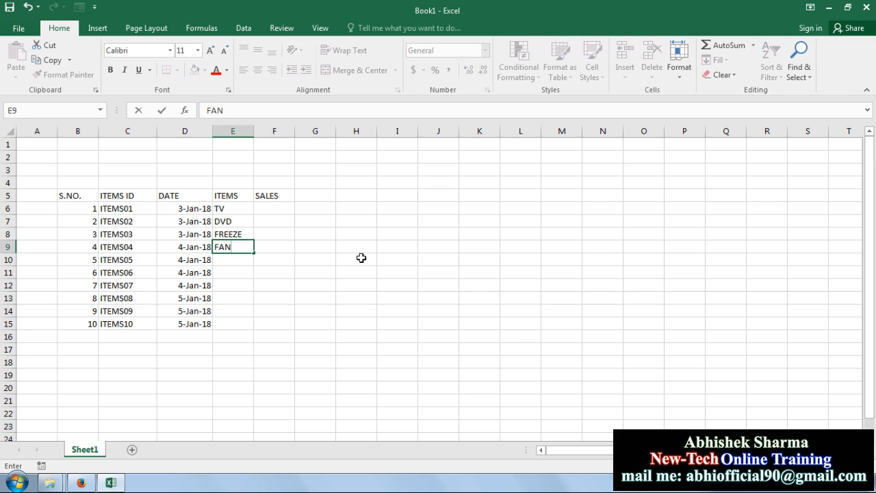
key(Return)
text(COOL)
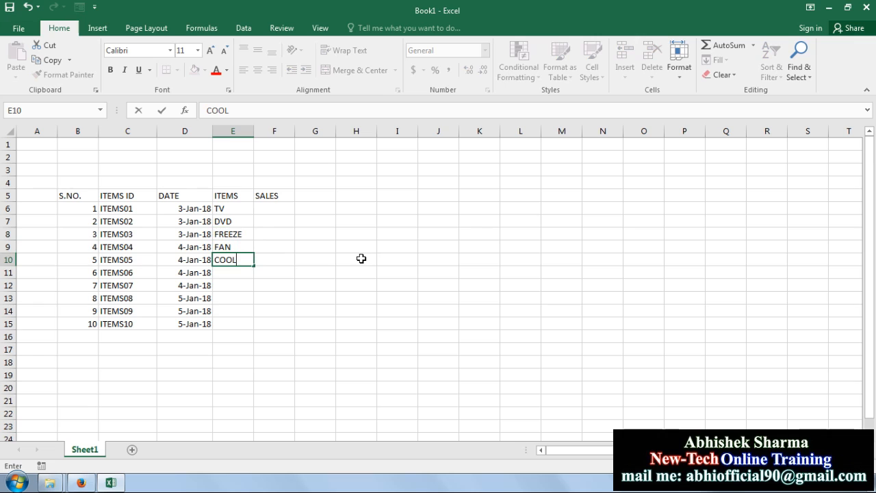
text(AR)
key(Return)
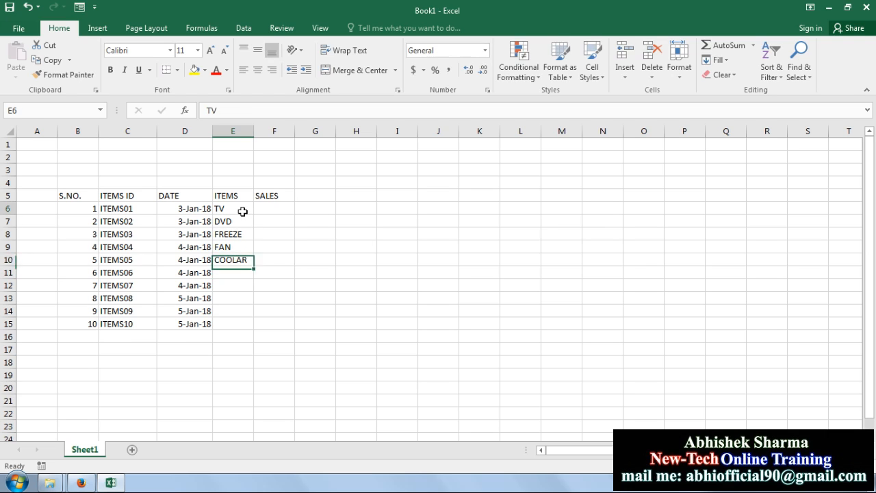
Copy the five item names in E6:E10 and paste them into E11:E15.
drag(243, 210, 242, 257)
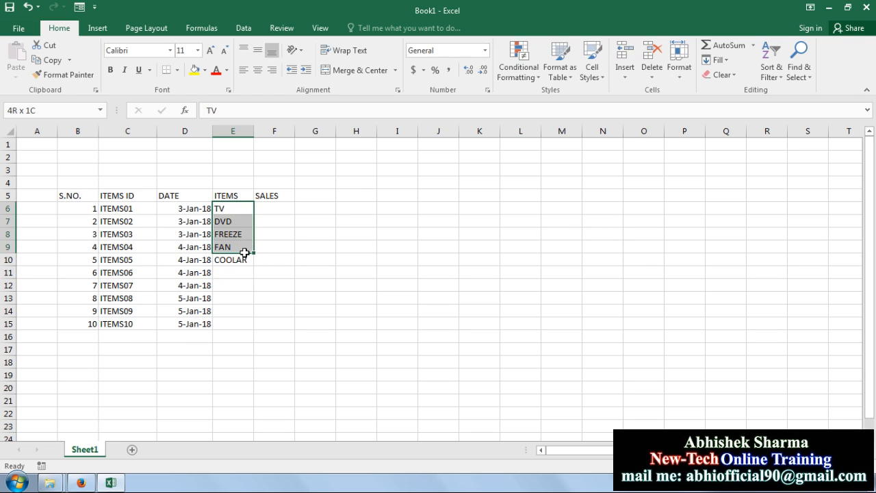
click(48, 59)
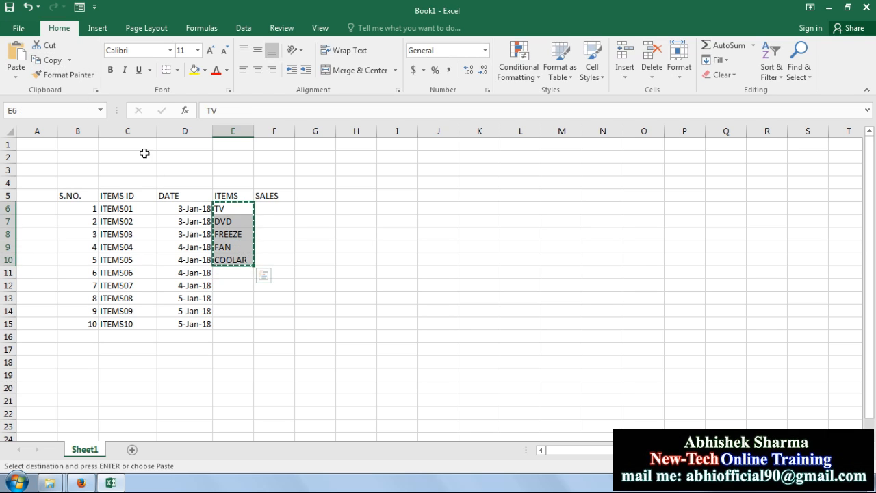
click(15, 52)
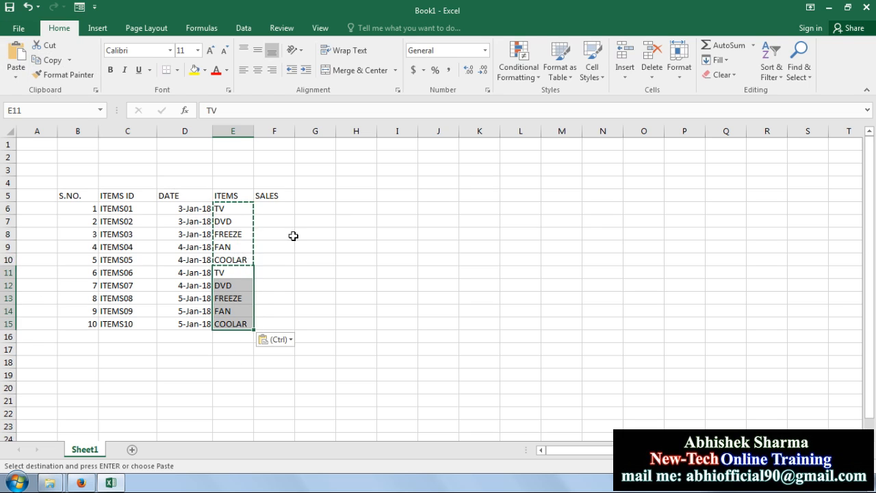
Enter the sales figures 500, 600, 800, 400 and 300 in F6 through F10 of the SALES column.
click(278, 210)
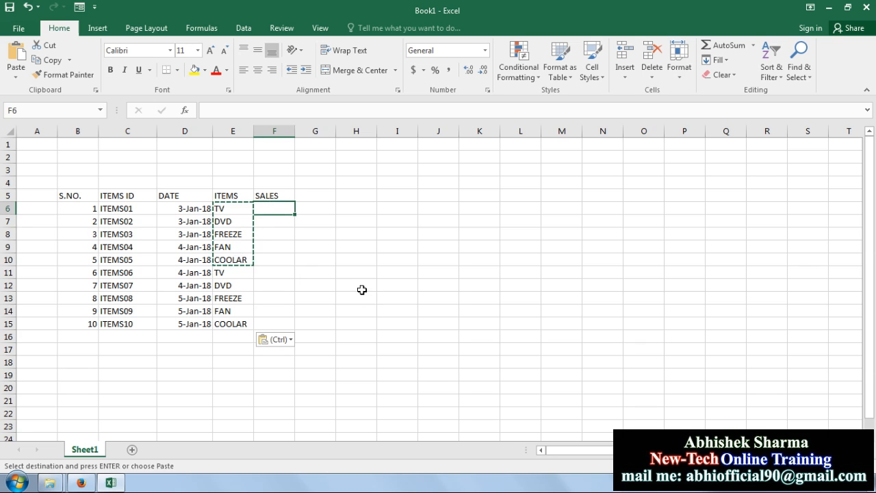
text(500)
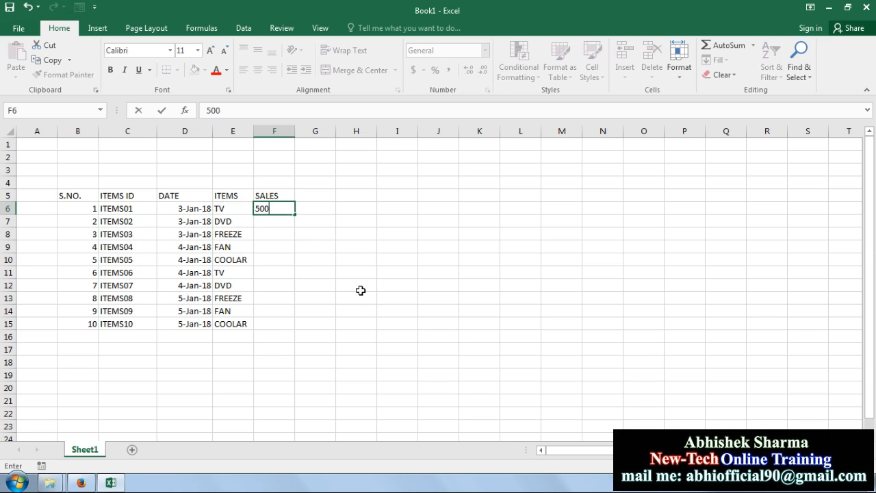
key(Return)
text(600)
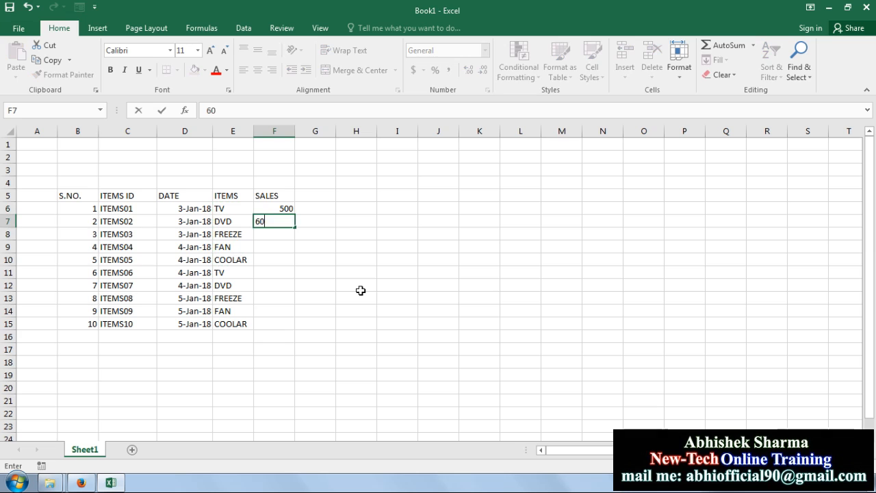
key(Return)
text(800)
key(Return)
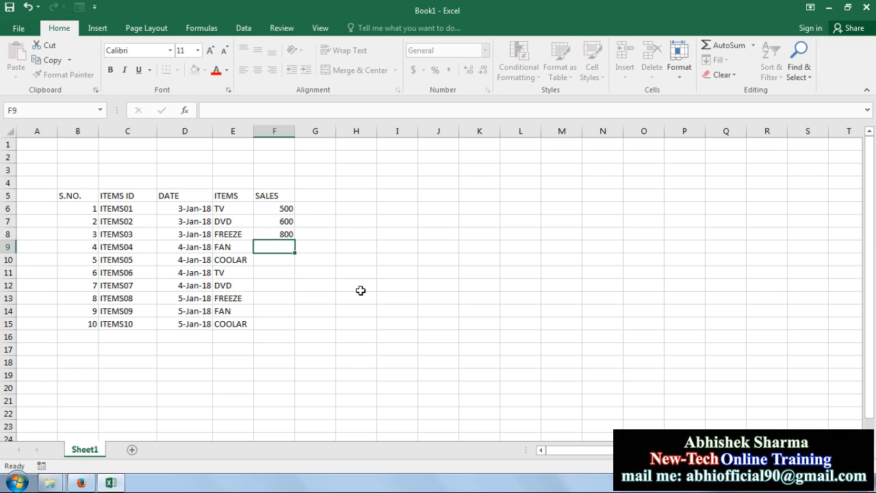
text(400)
key(Return)
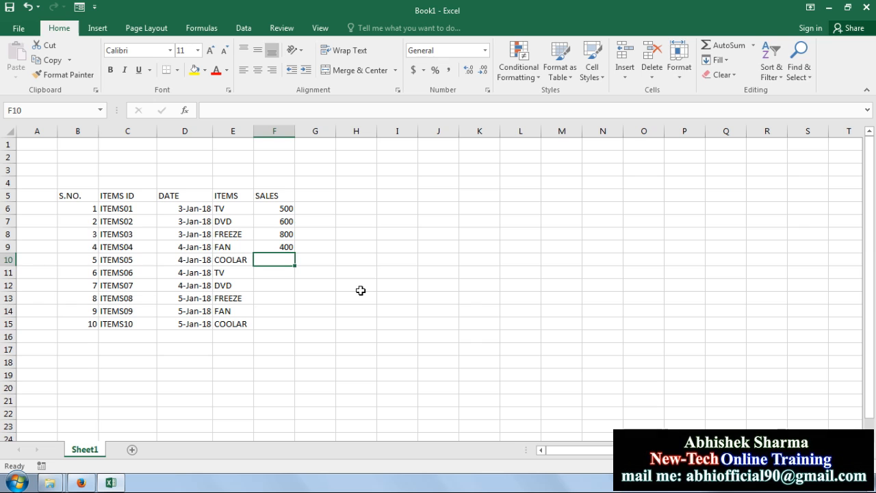
text(300)
key(Return)
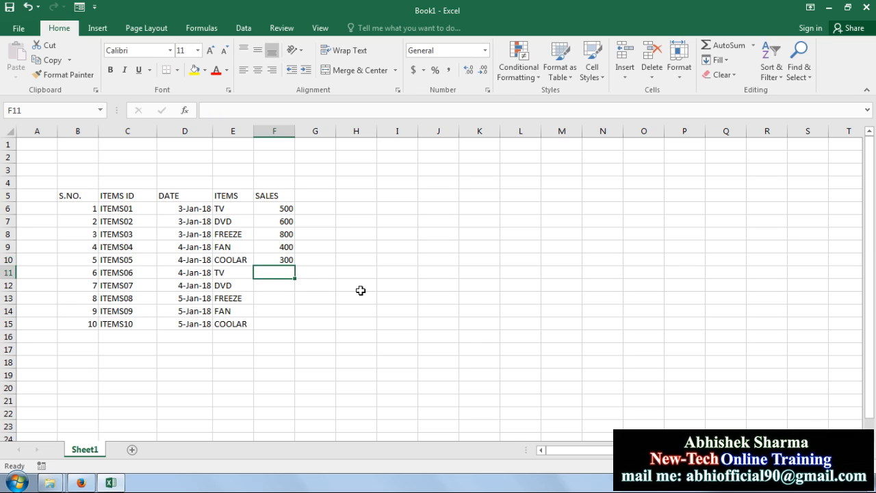
Copy the sales figures in F6:F10 and paste them into F11:F15.
drag(279, 208, 280, 255)
click(47, 60)
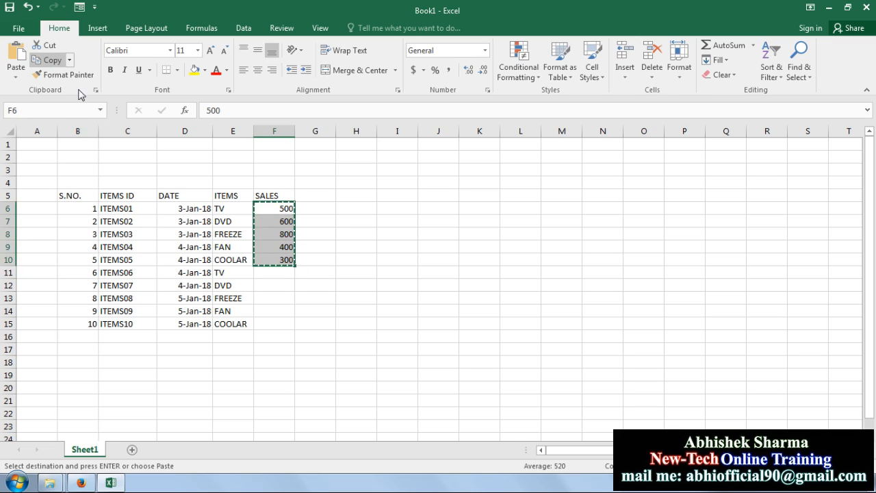
click(266, 273)
click(3, 63)
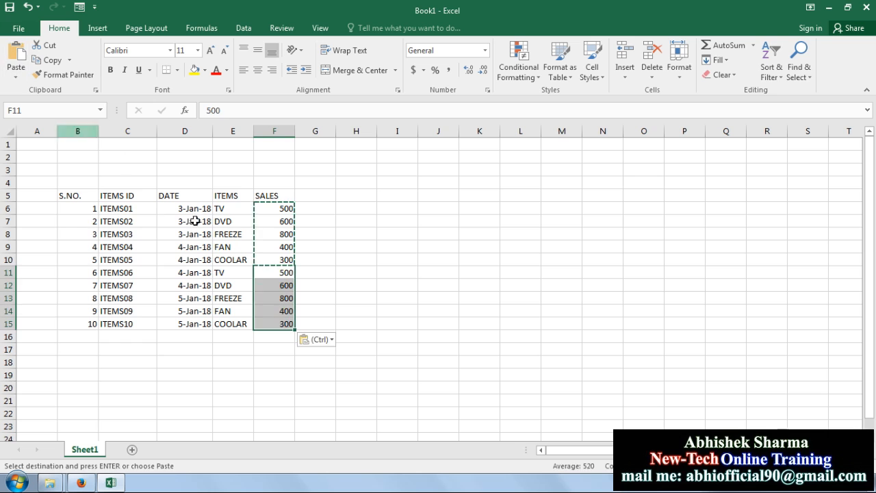
click(314, 375)
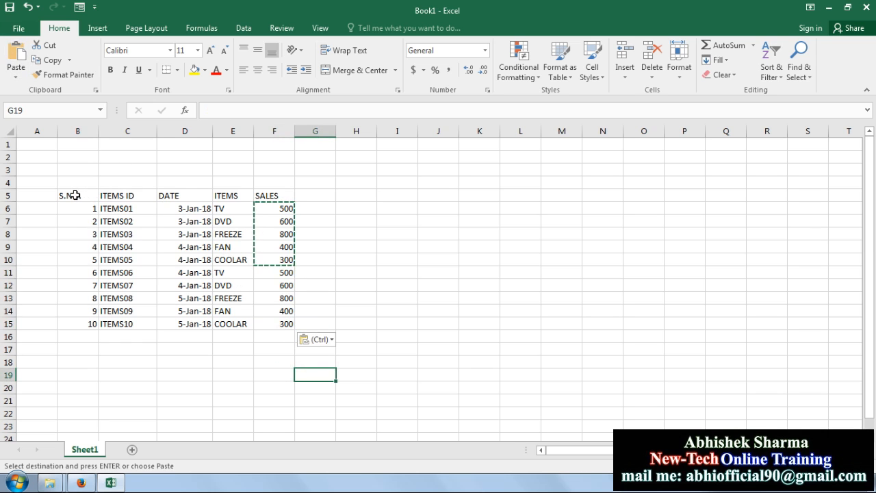
click(559, 204)
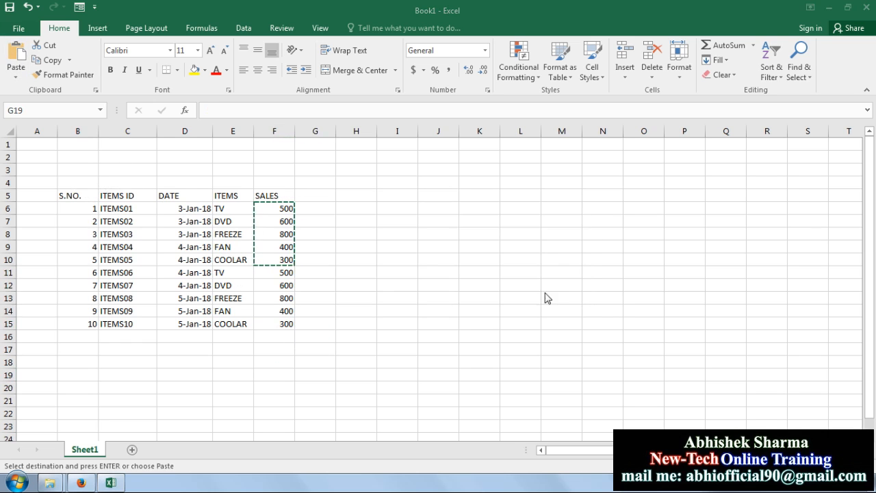
click(543, 307)
click(755, 489)
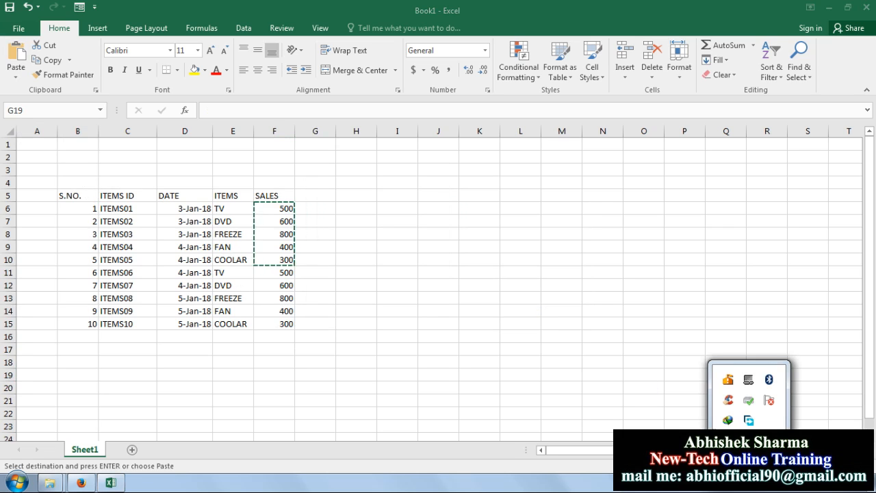
right_click(729, 422)
click(755, 409)
click(560, 318)
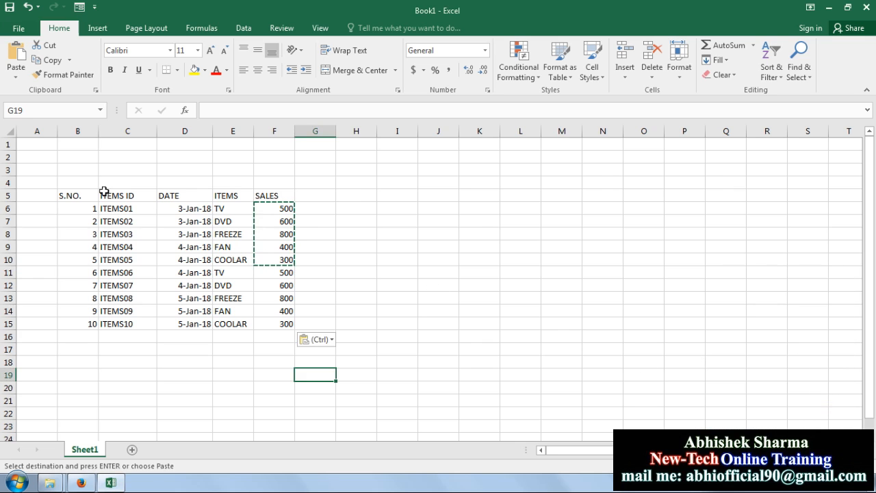
Format the header row B5:F5 with a dark blue fill and bold white text.
drag(75, 192, 262, 197)
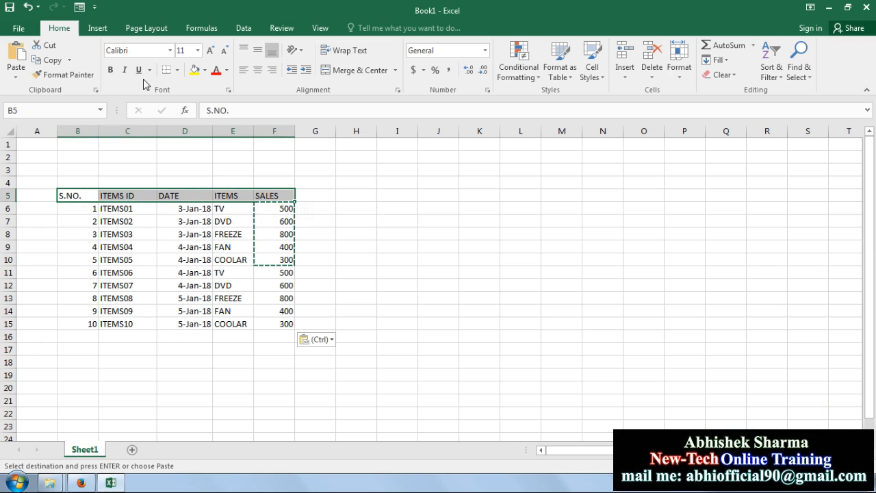
click(205, 71)
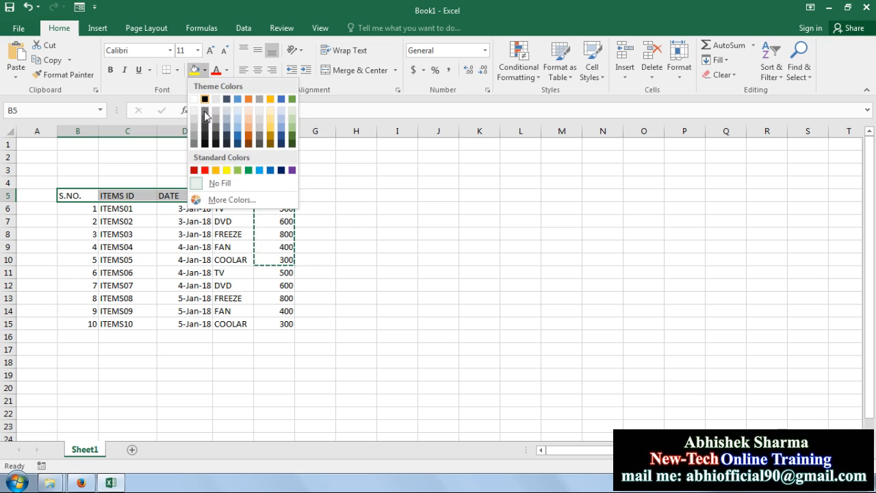
click(281, 169)
click(226, 70)
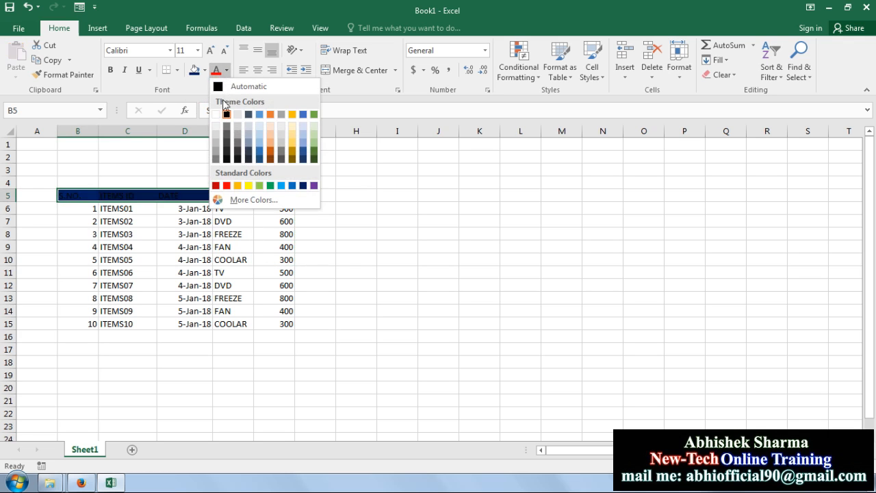
click(216, 115)
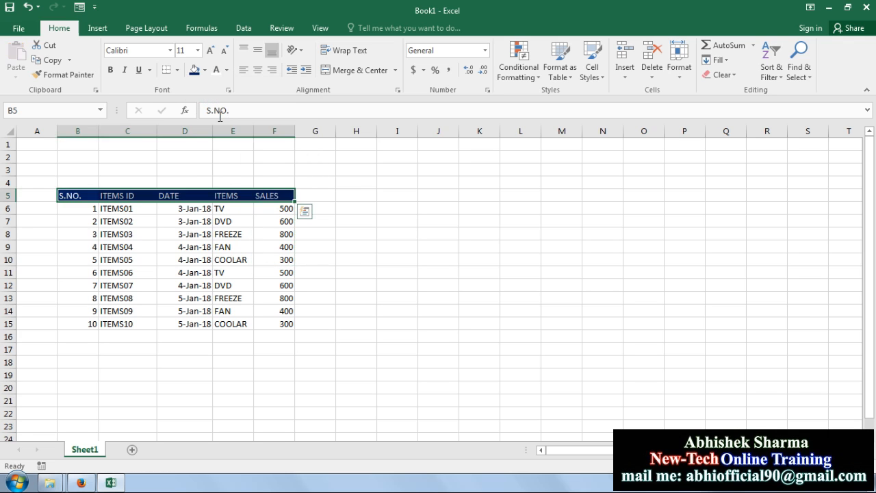
click(111, 71)
click(342, 335)
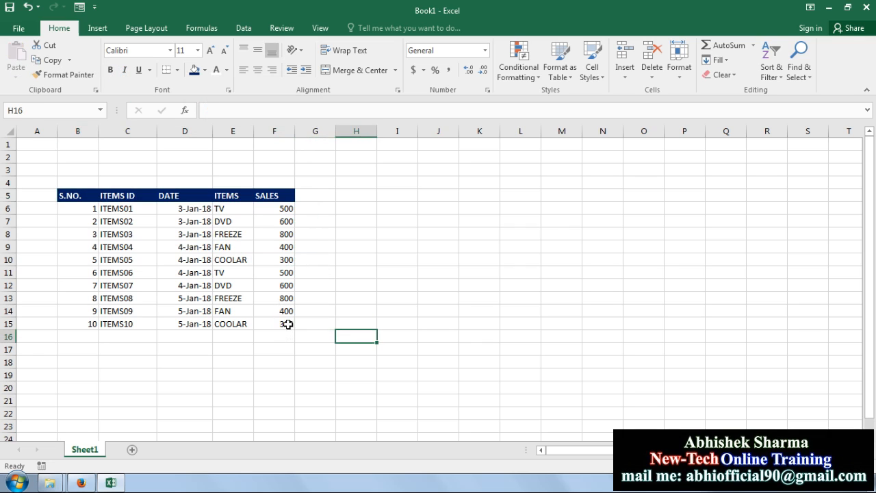
Apply all borders, centre alignment and bold to the table range B5:F15.
drag(288, 324, 82, 197)
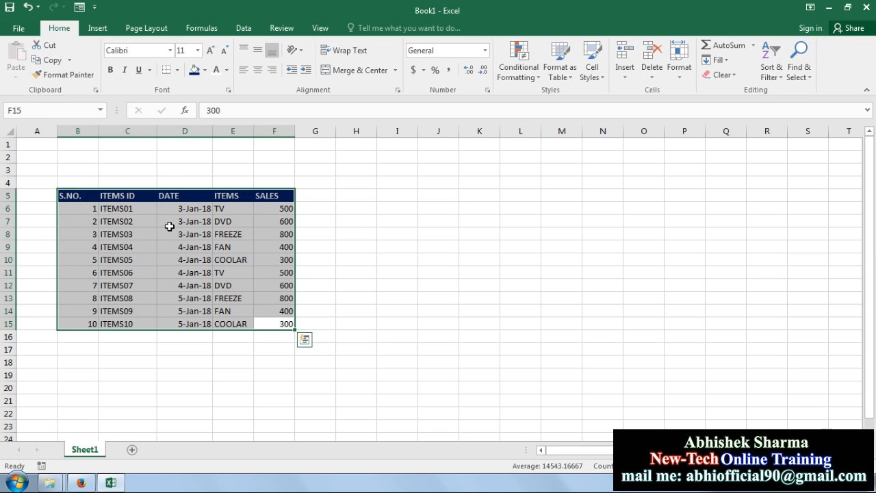
click(178, 70)
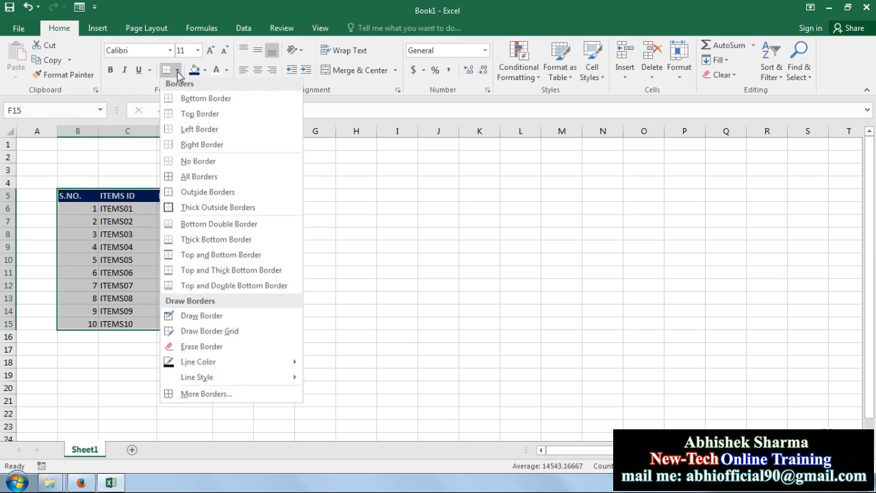
click(183, 178)
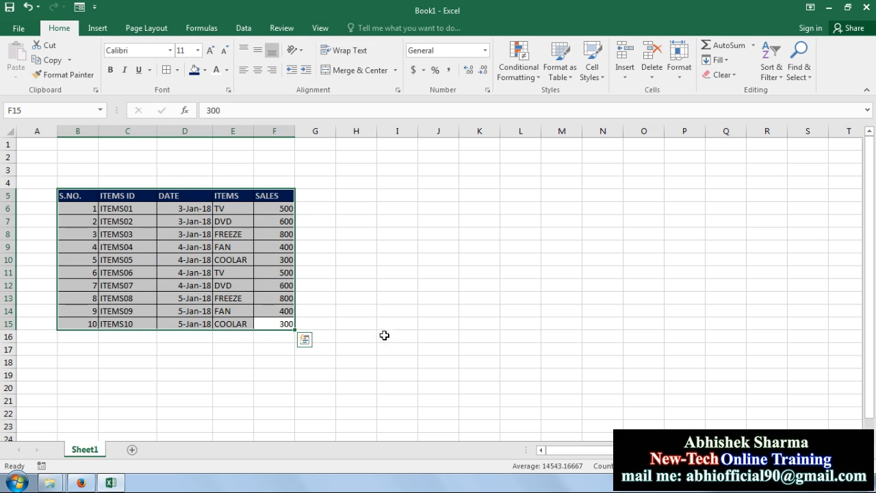
click(258, 70)
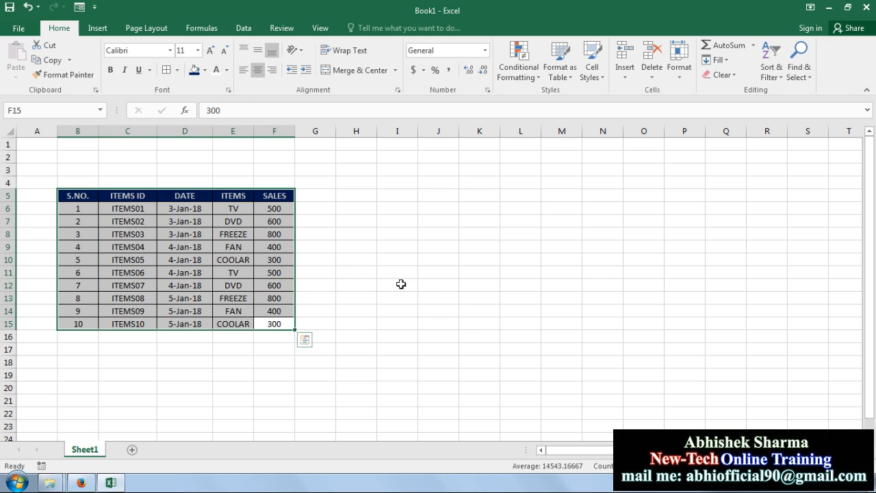
click(110, 70)
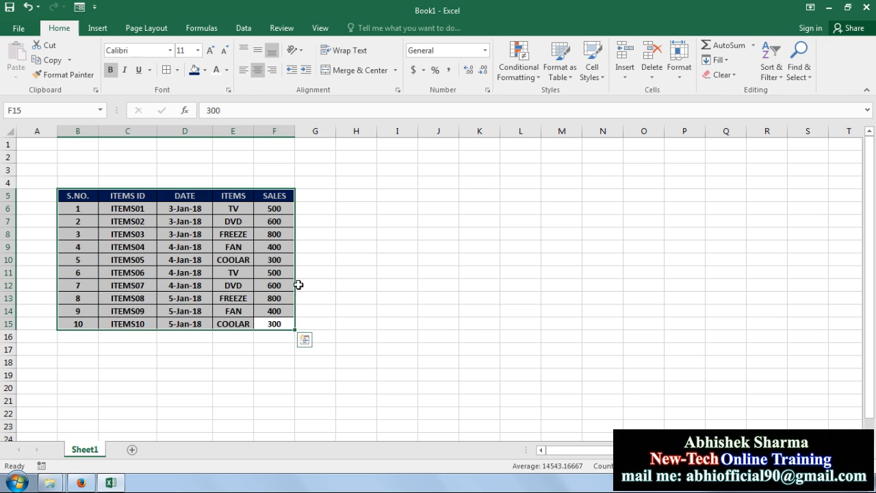
click(363, 283)
Merge and center B3:F4 above the table and enter the title DESCRIPTIONS.
drag(78, 171, 270, 181)
click(357, 69)
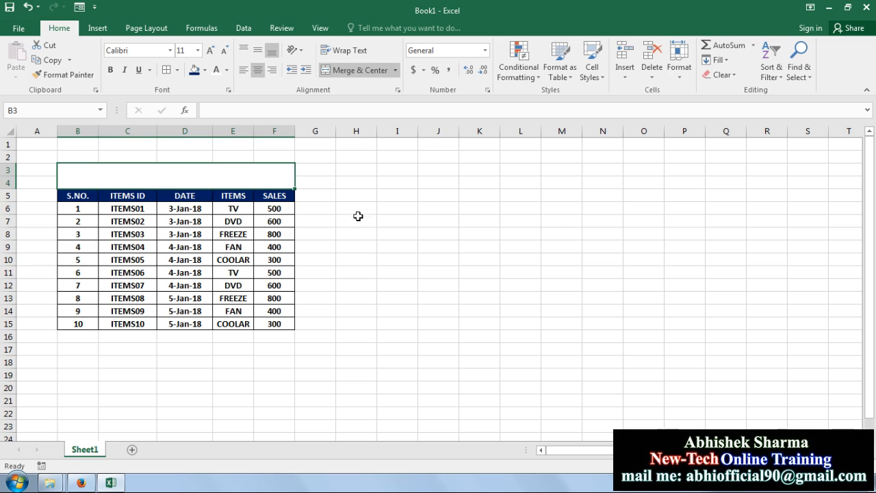
text(DES)
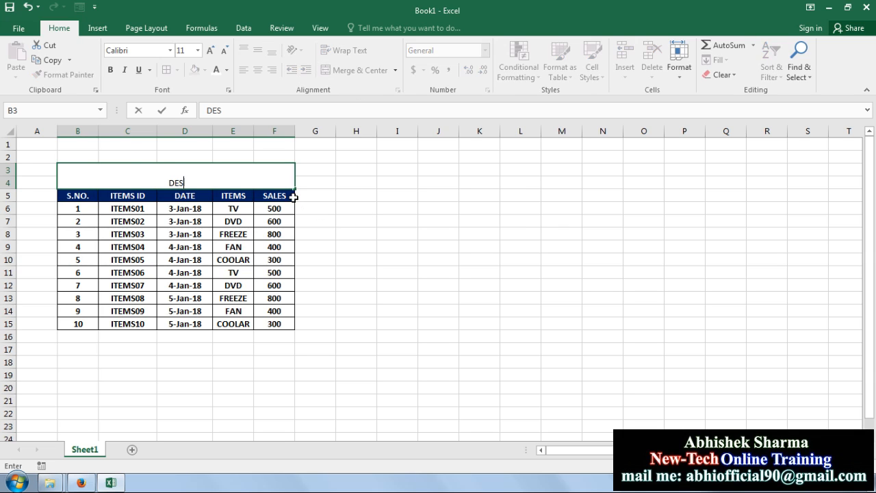
text(CRIPTIONS)
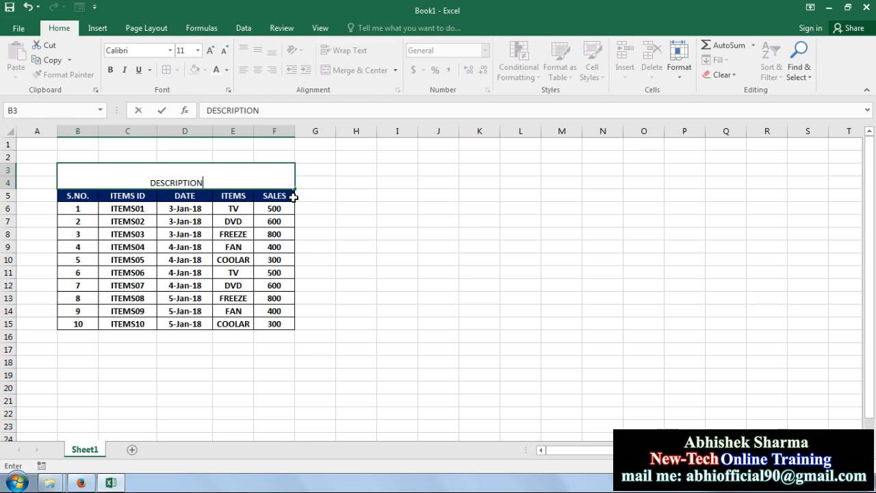
click(334, 201)
Format the DESCRIPTIONS title with a red fill, bold white text and vertical middle alignment.
click(248, 170)
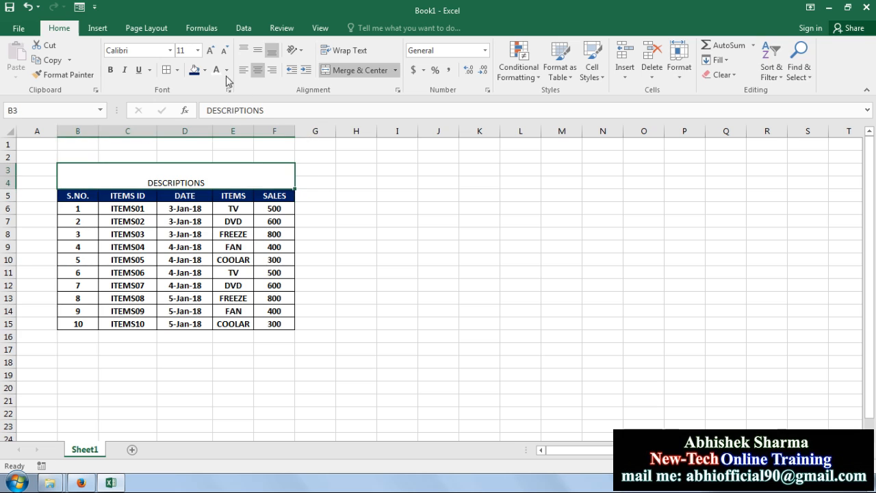
click(204, 70)
click(195, 169)
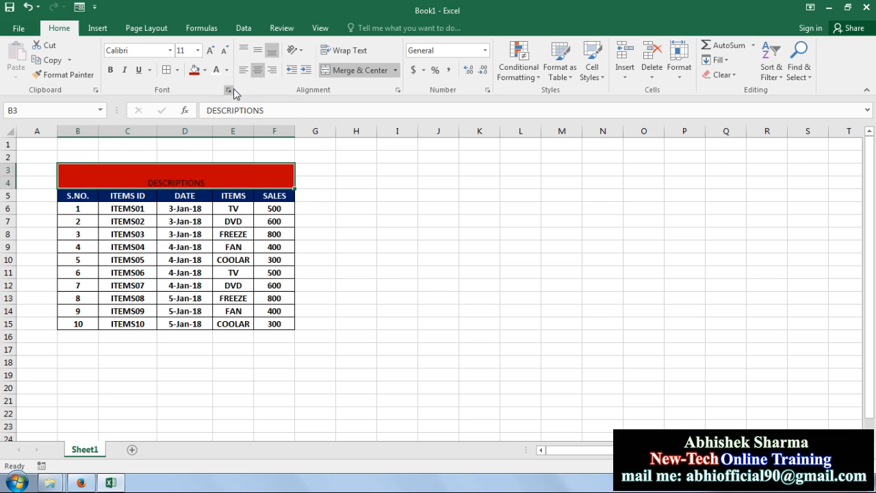
click(110, 70)
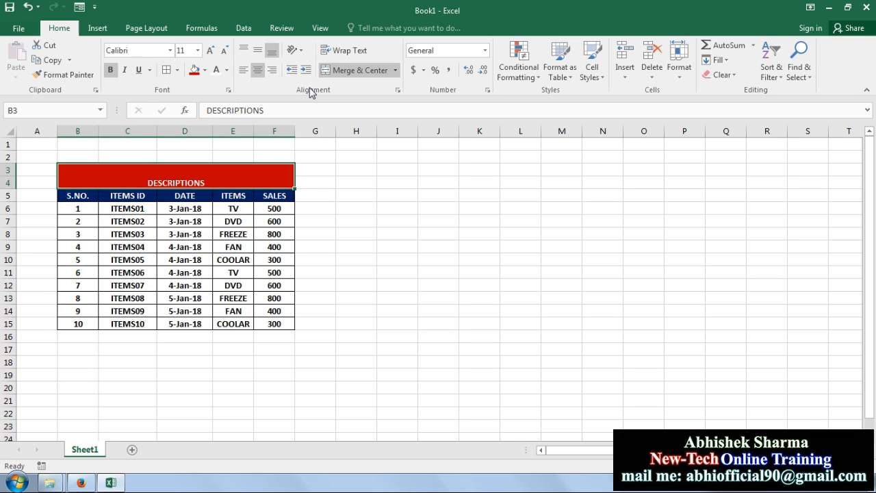
click(262, 54)
click(388, 248)
click(356, 324)
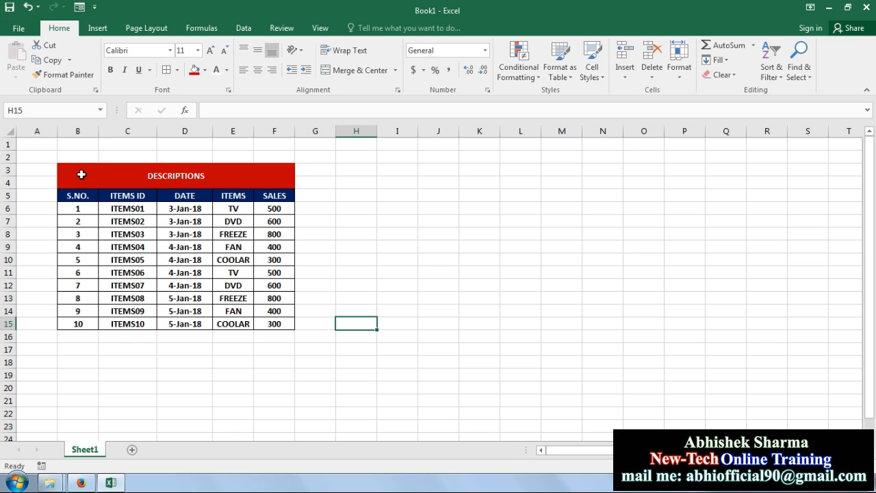
Copy the whole table B3:F15 to B18 below the original, and narrow column A.
drag(81, 175, 227, 319)
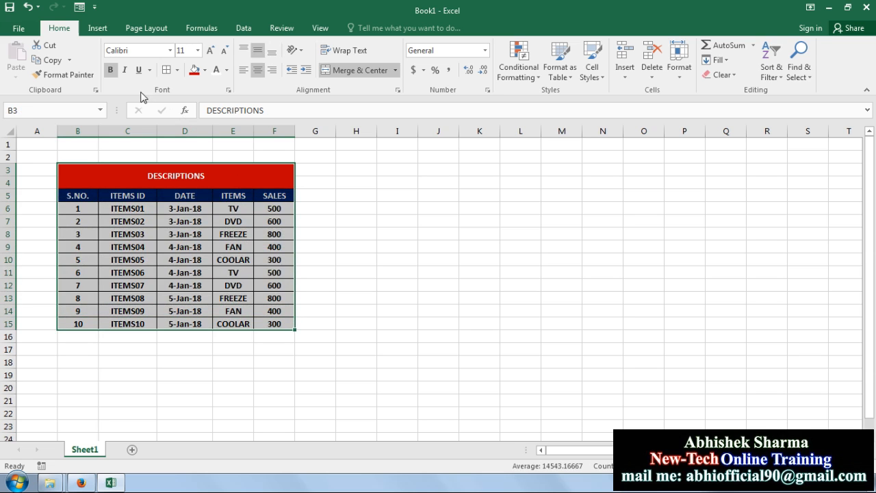
click(51, 61)
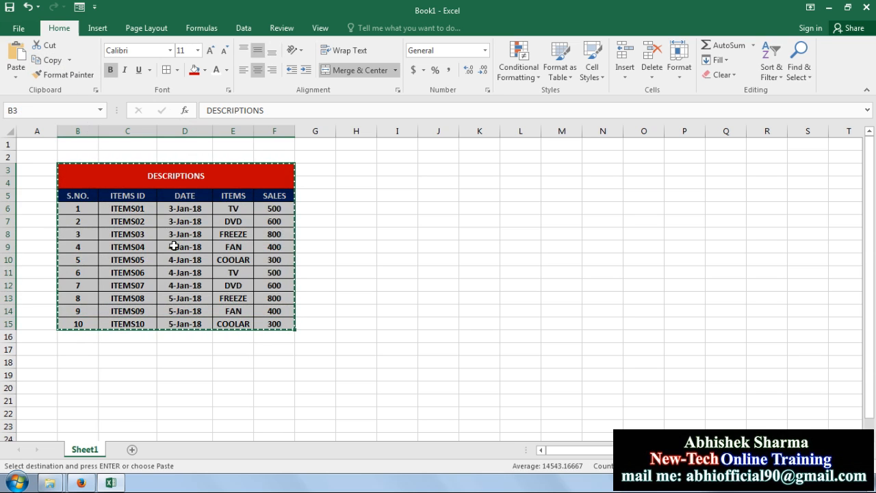
drag(58, 130, 27, 130)
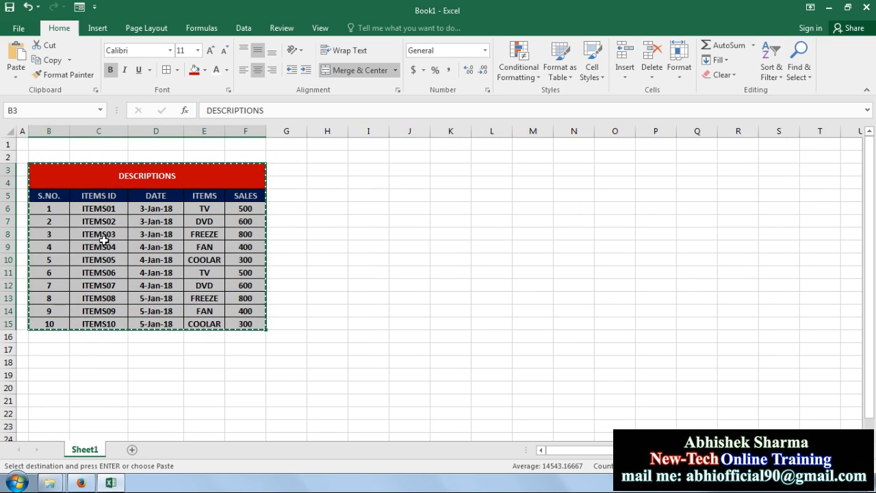
click(51, 357)
click(16, 56)
click(445, 387)
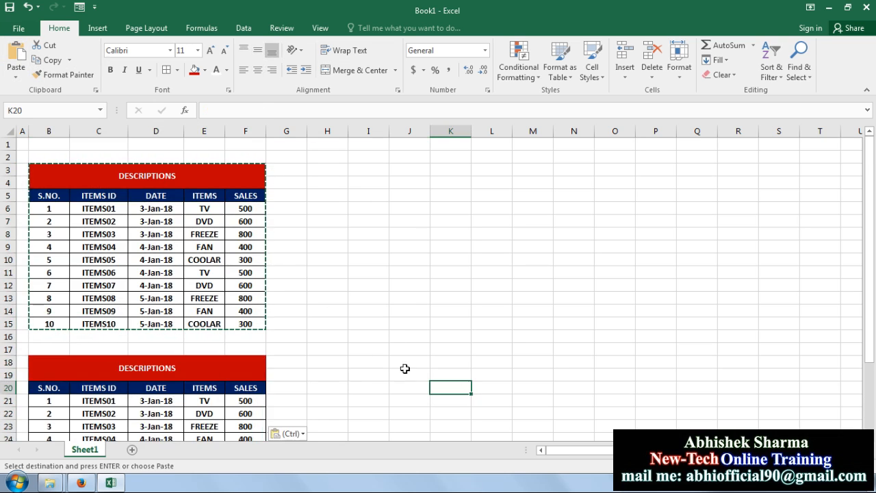
Enter the headings GRATER, LESS, BETWEEN and EQUAL TO in G18:J18 beside the copied table's title.
scroll(289, 359, down, 3)
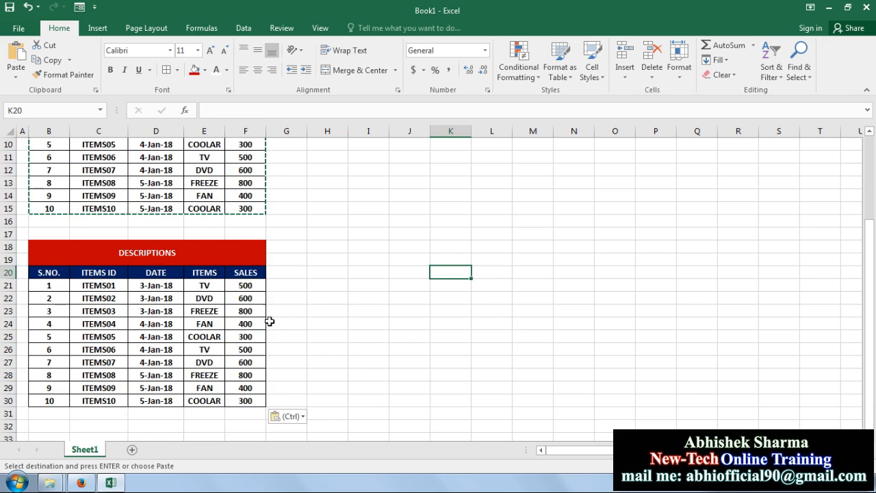
click(288, 247)
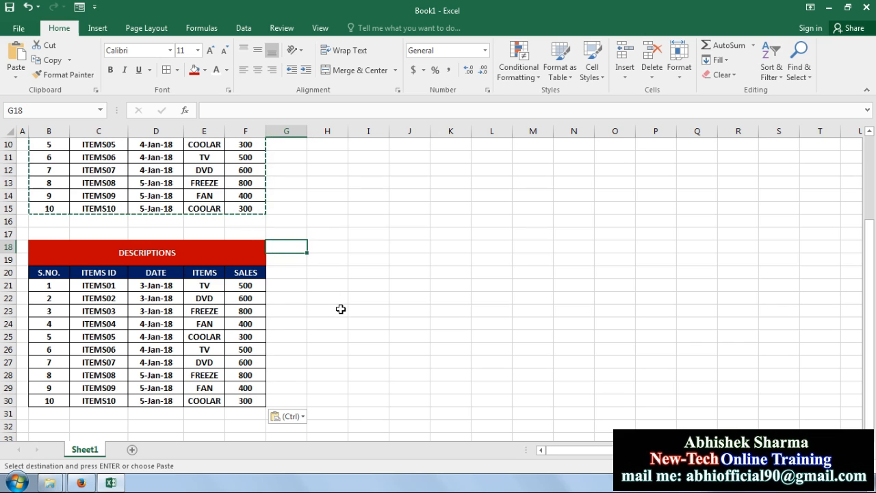
text(G)
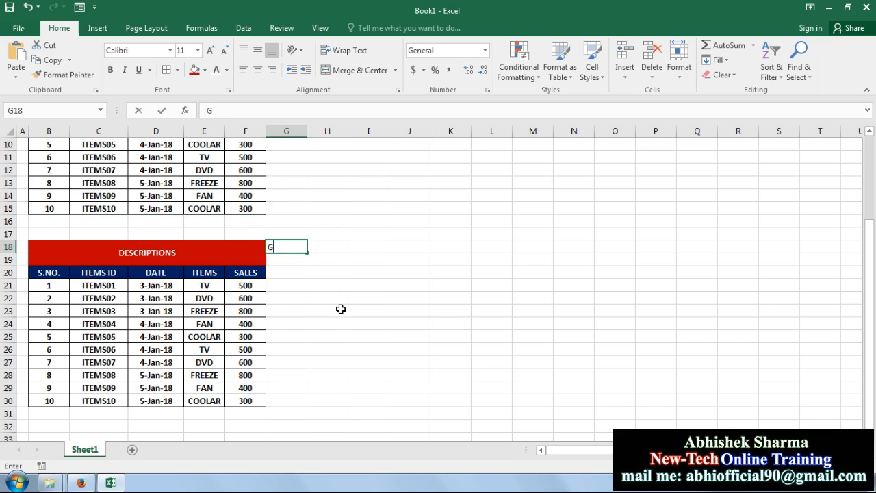
text(RATER)
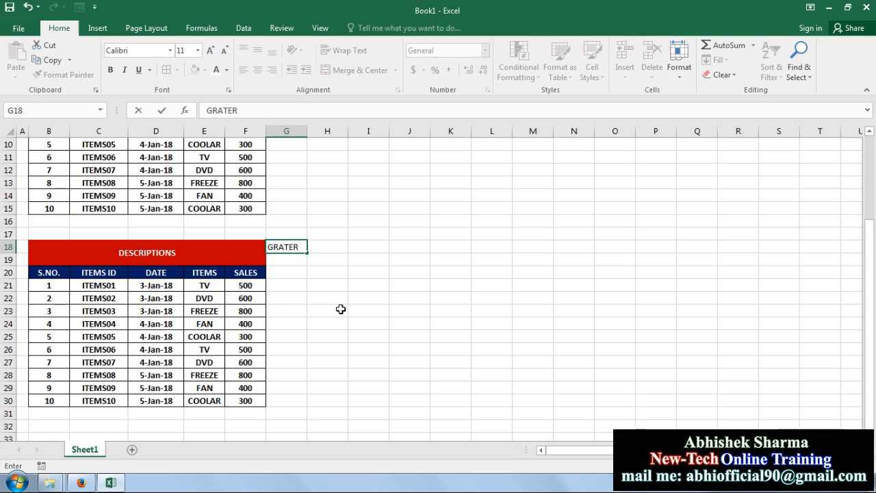
key(Tab)
text(L)
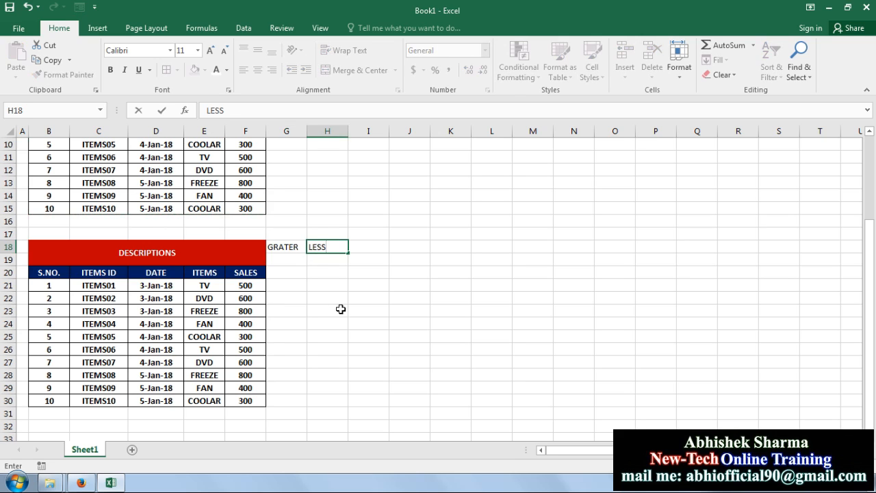
key(Tab)
text(BET)
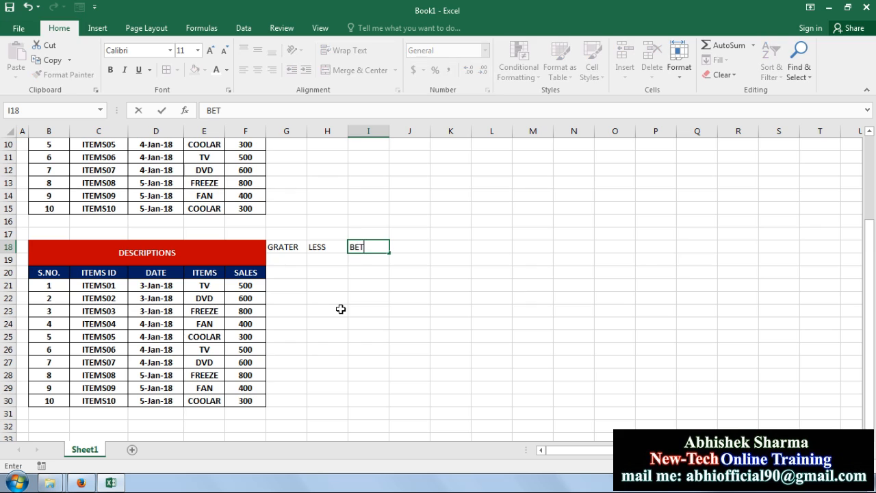
text(WEEN)
key(Tab)
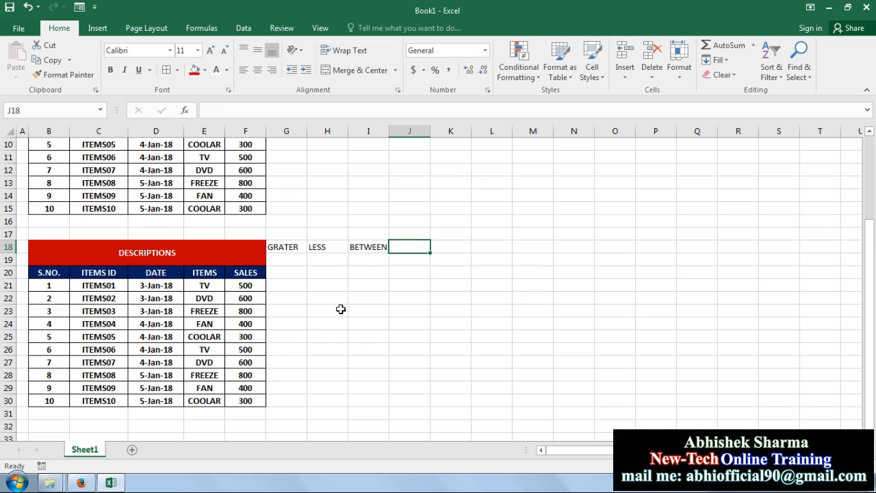
text(EQUAL TO)
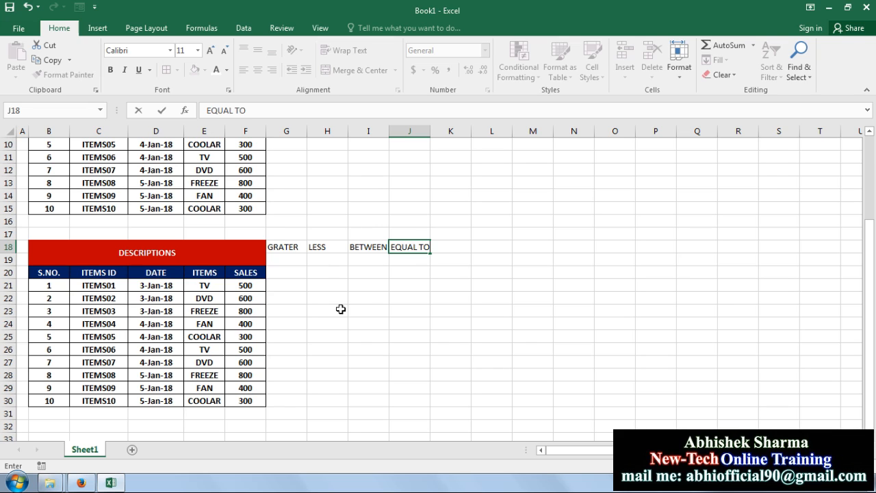
key(Return)
Enter the criteria values 500, 500, 500-600 and 400 in G19:J19 under the new headings.
click(280, 258)
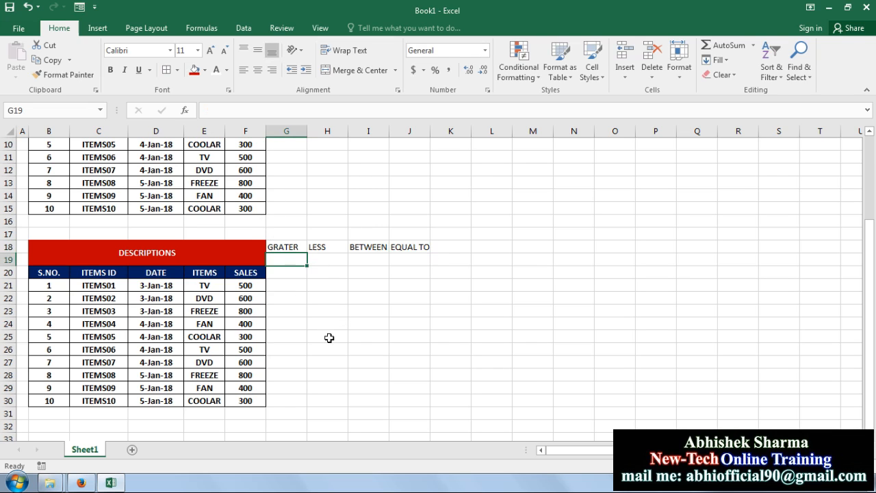
text(50)
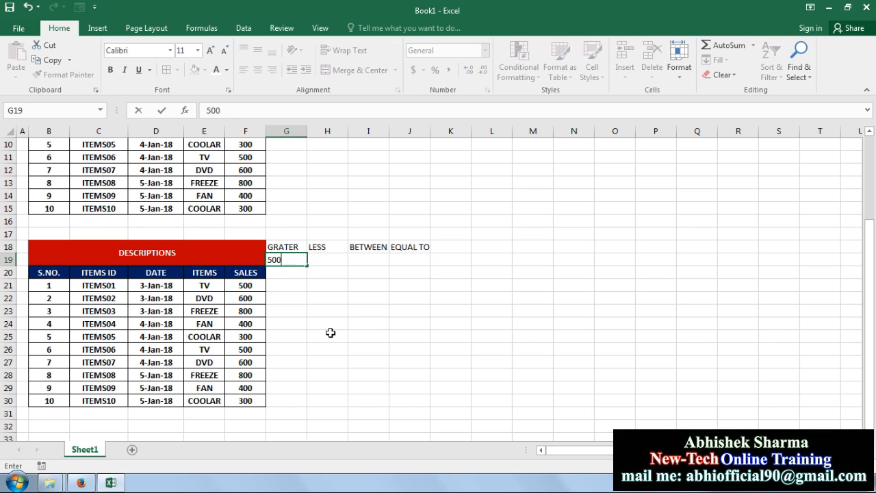
text(0)
key(Tab)
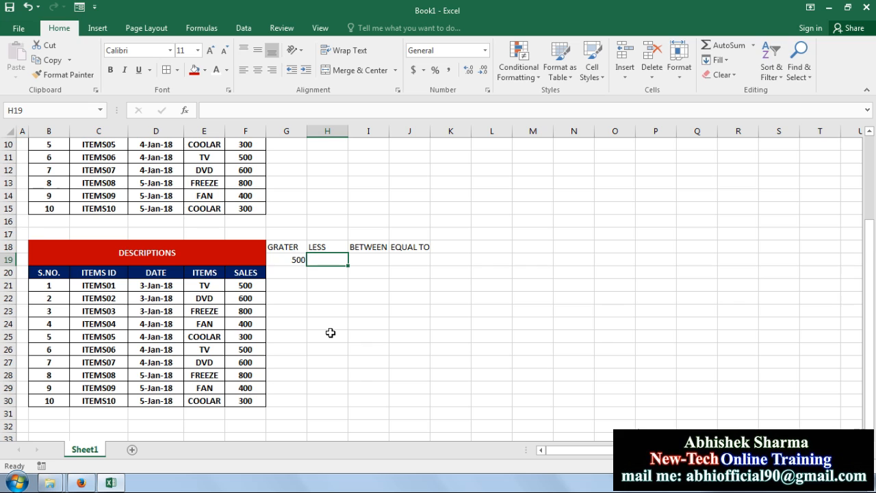
text(500)
key(Tab)
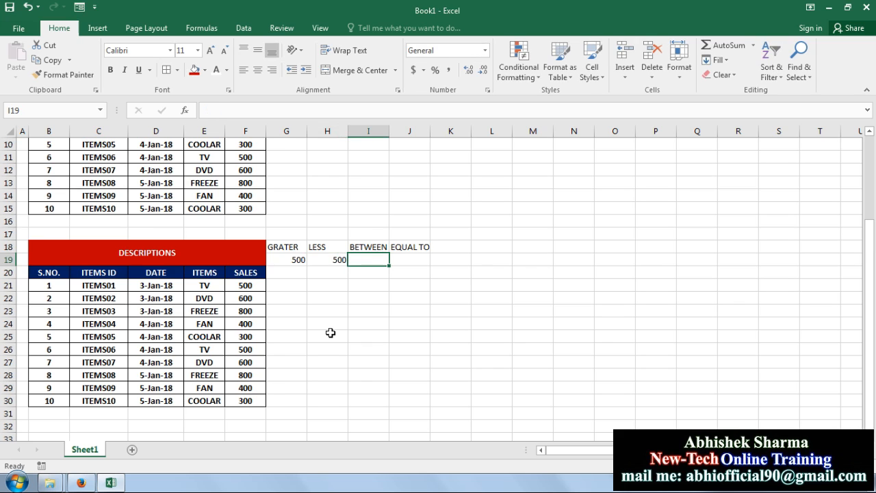
text(500-600)
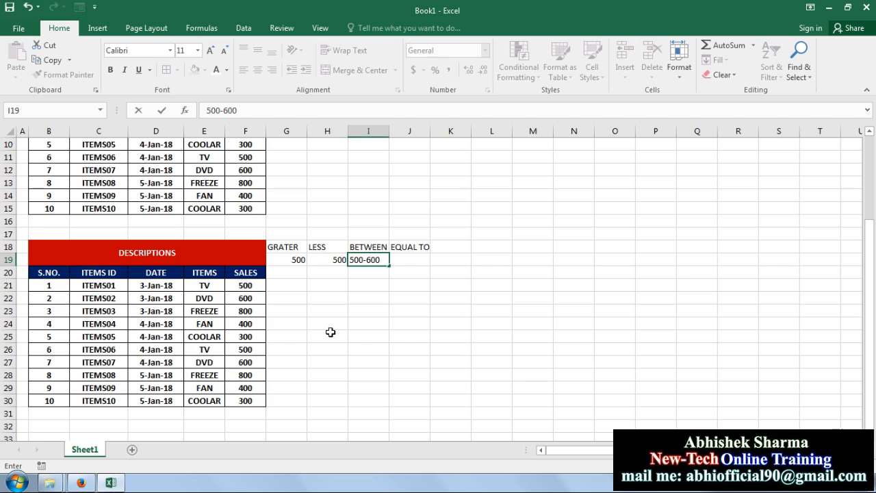
key(Tab)
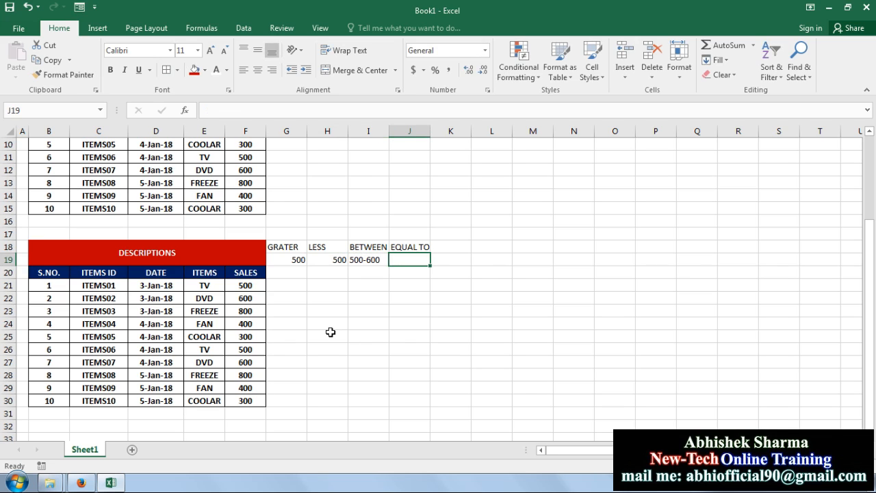
text(400)
key(Return)
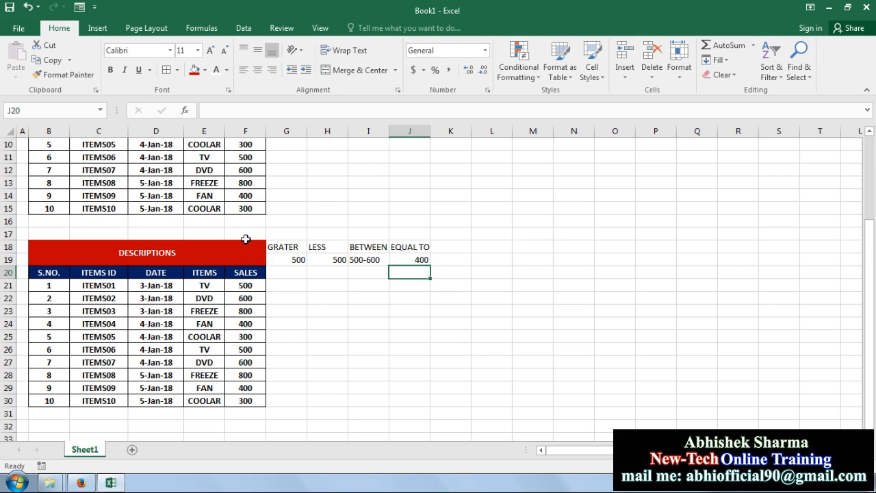
Format the criteria block G18:J19 with a dark green fill and bold white text.
drag(292, 246, 421, 261)
click(424, 262)
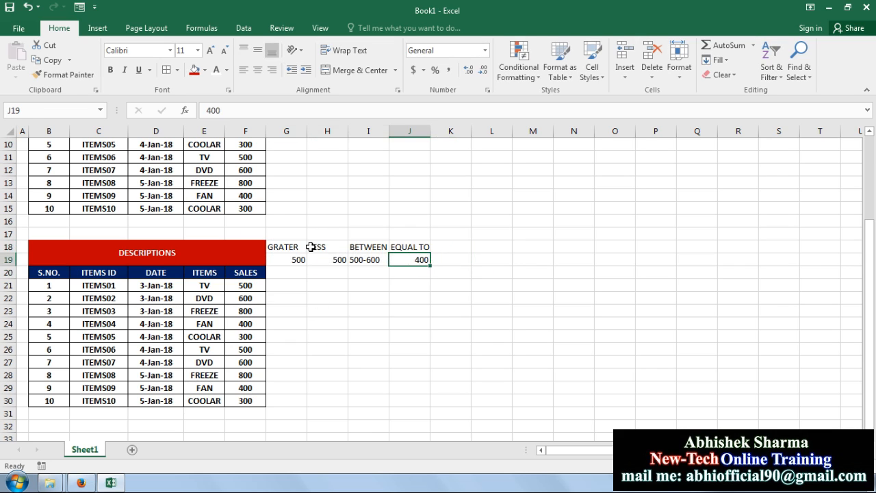
drag(289, 246, 411, 260)
click(205, 71)
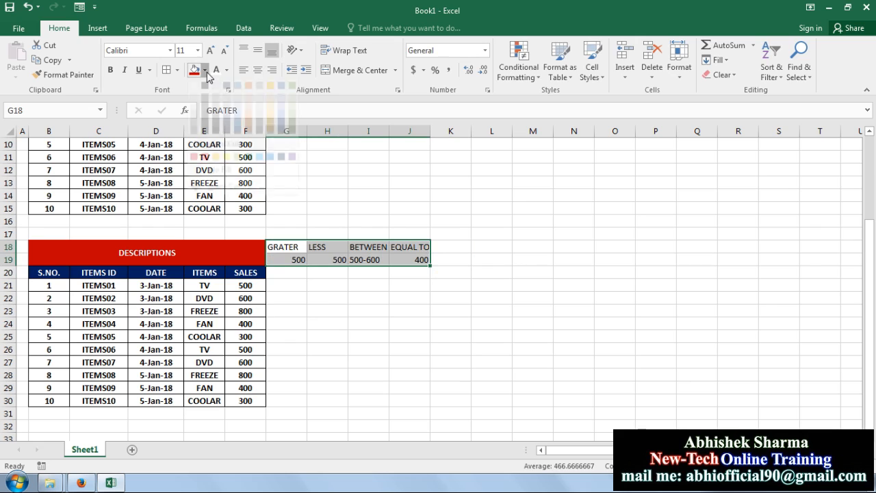
click(293, 141)
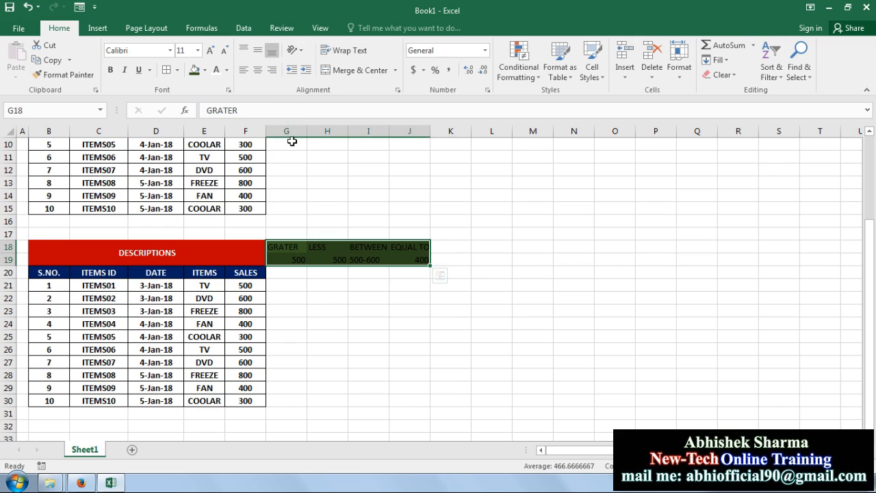
click(216, 69)
click(111, 70)
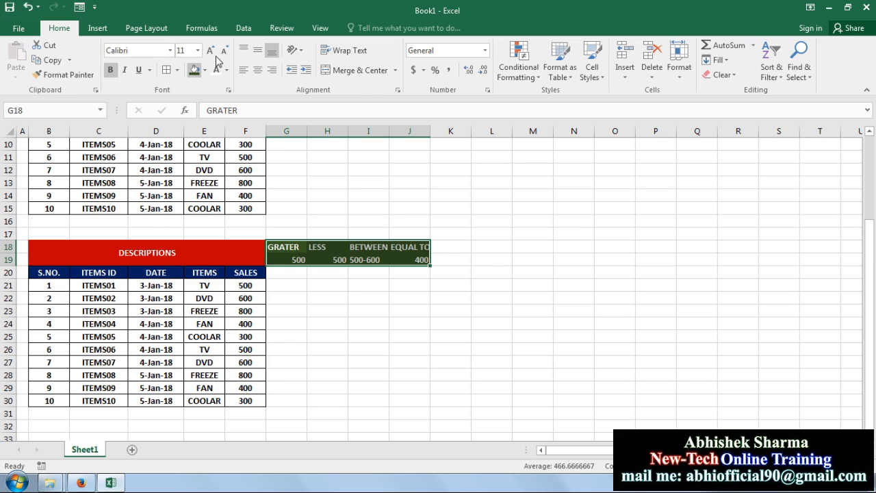
Centre the criteria block G18:J19 and widen column I to fit the BETWEEN heading.
click(257, 70)
click(377, 341)
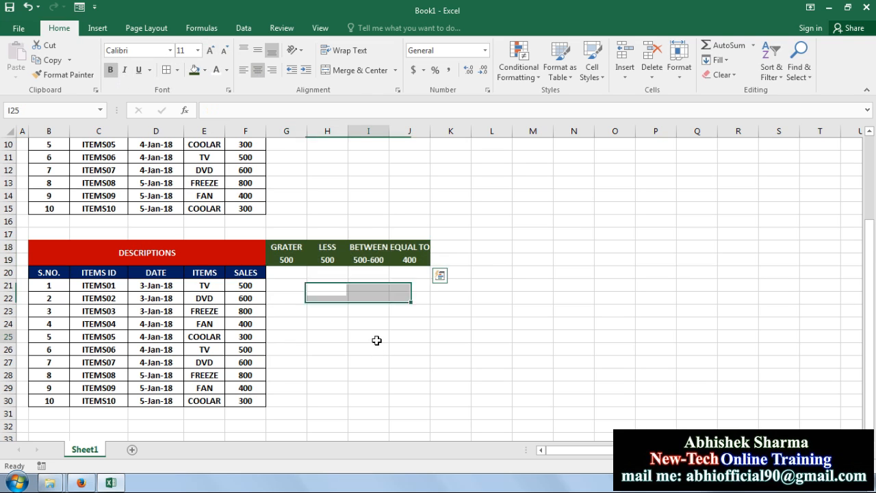
drag(389, 131, 398, 134)
click(375, 365)
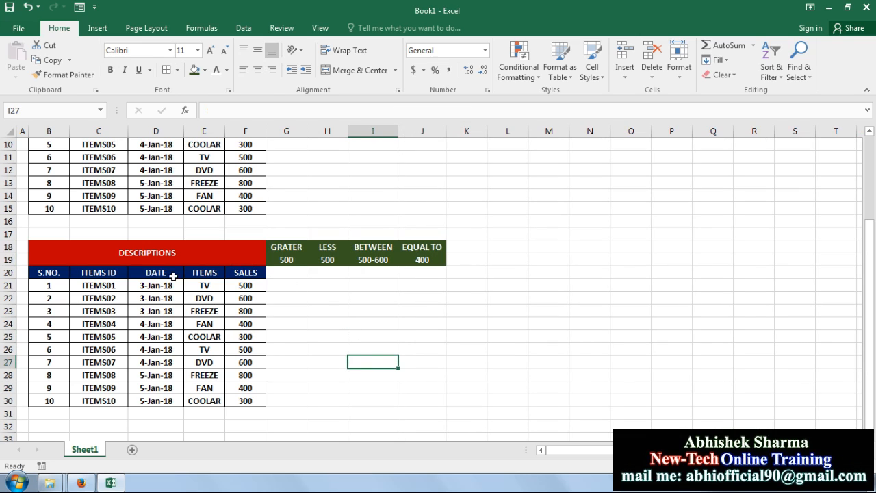
Fill the SALES column F20:F30 rightward into G20:J30 beneath the criteria headings.
drag(260, 274, 437, 395)
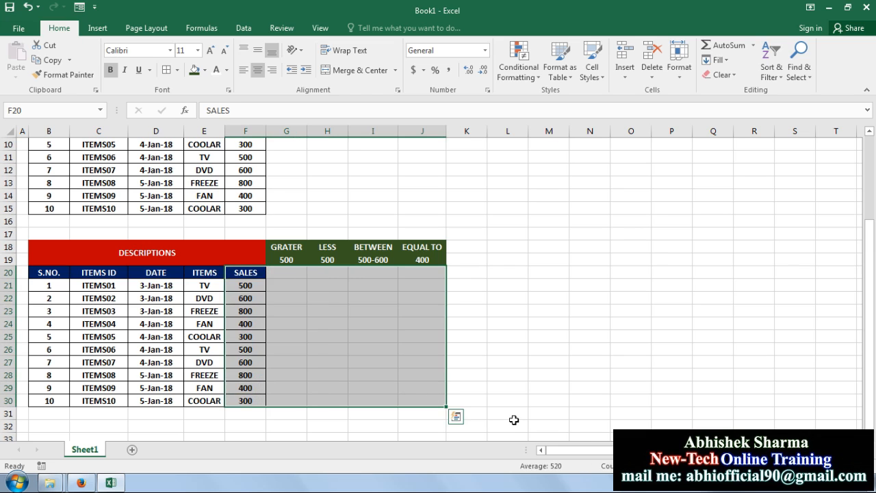
key(ctrl+r)
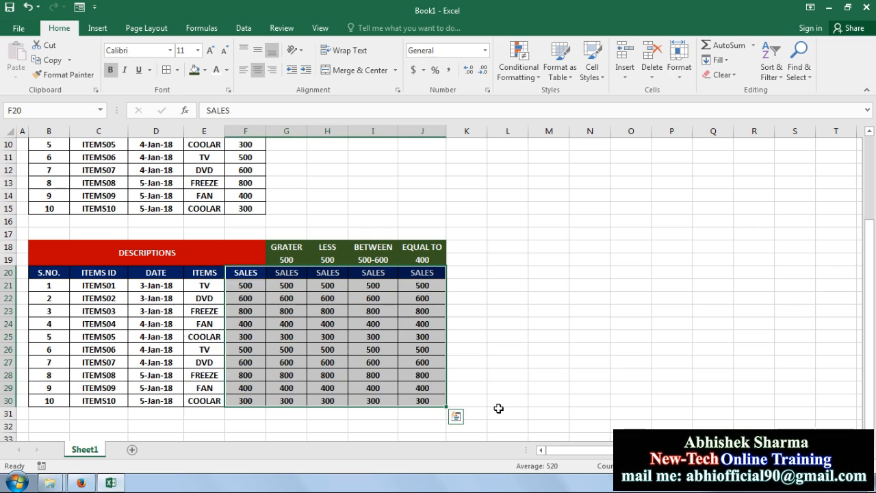
click(640, 364)
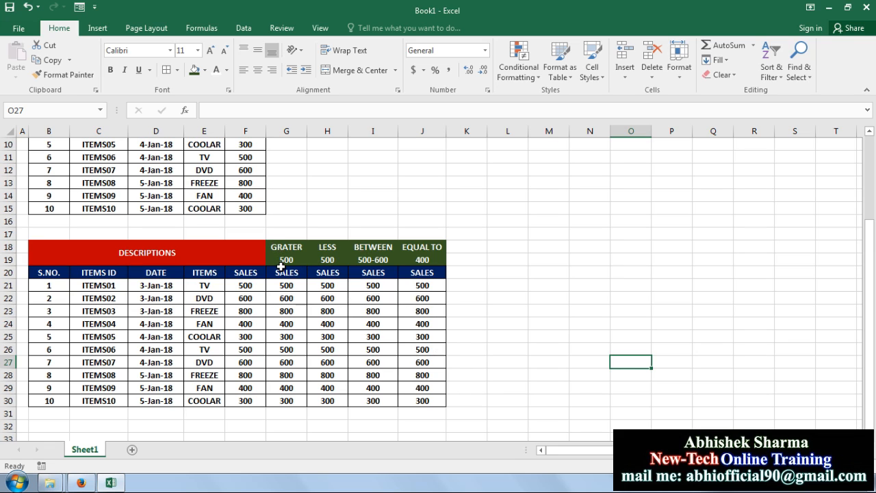
Start a Greater Than highlight rule on the GRATER column's values G21:G30 and preview thresholds of 600 and 400.
drag(288, 403, 294, 288)
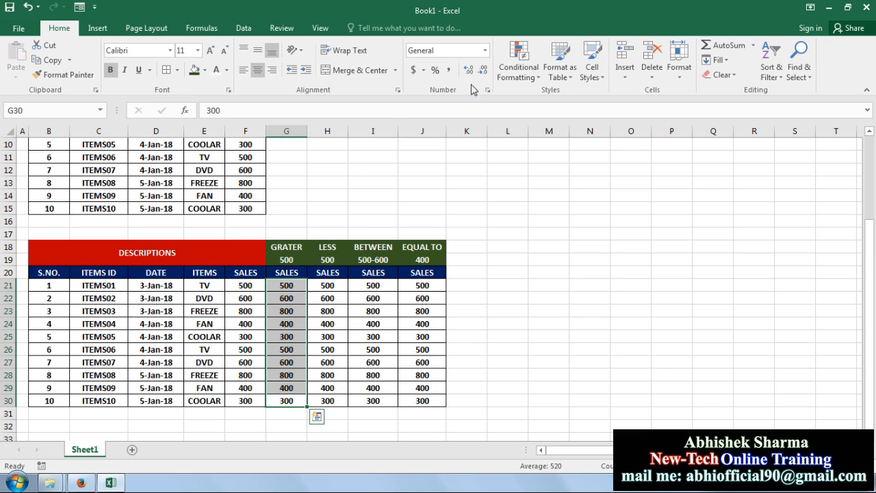
click(524, 72)
mouse_move(537, 100)
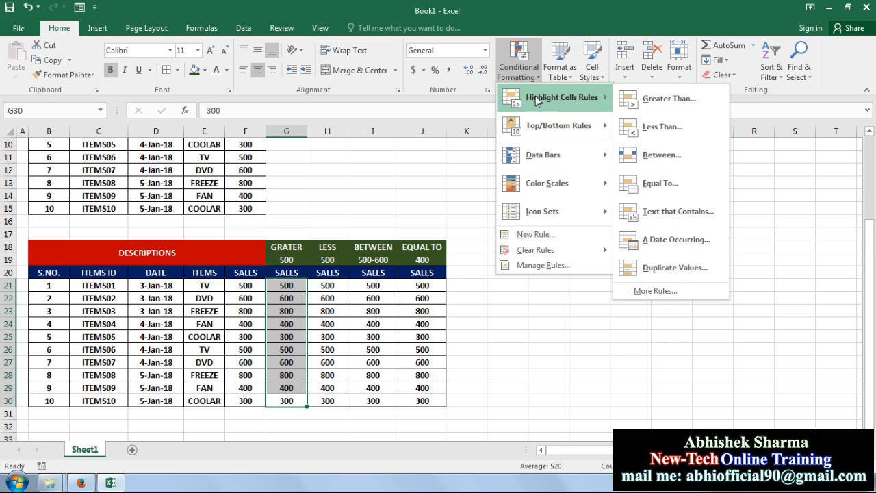
click(664, 99)
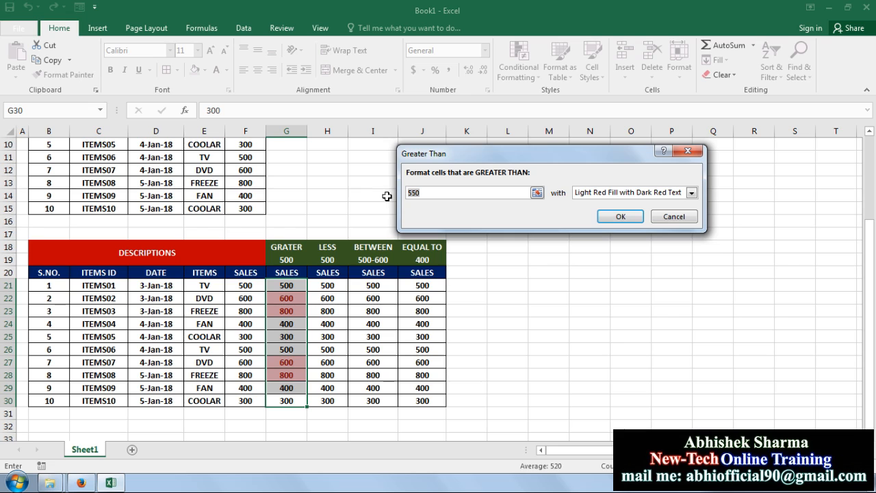
text(600)
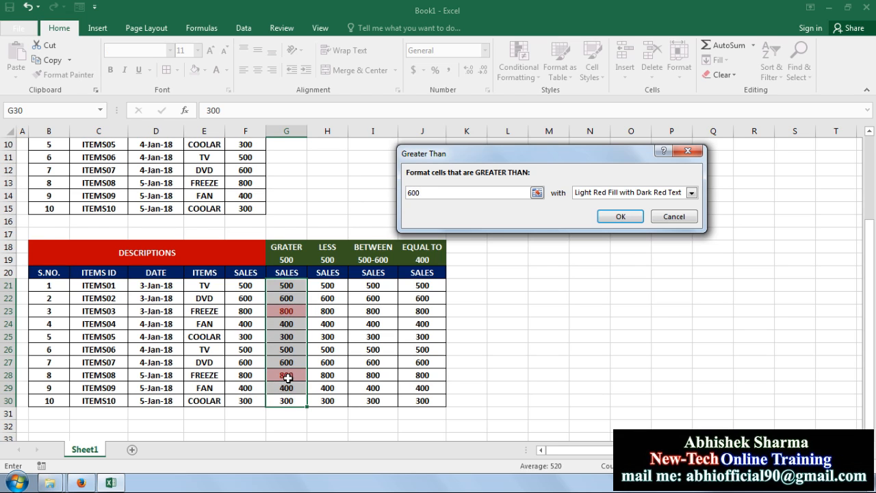
drag(419, 193, 392, 192)
text(400)
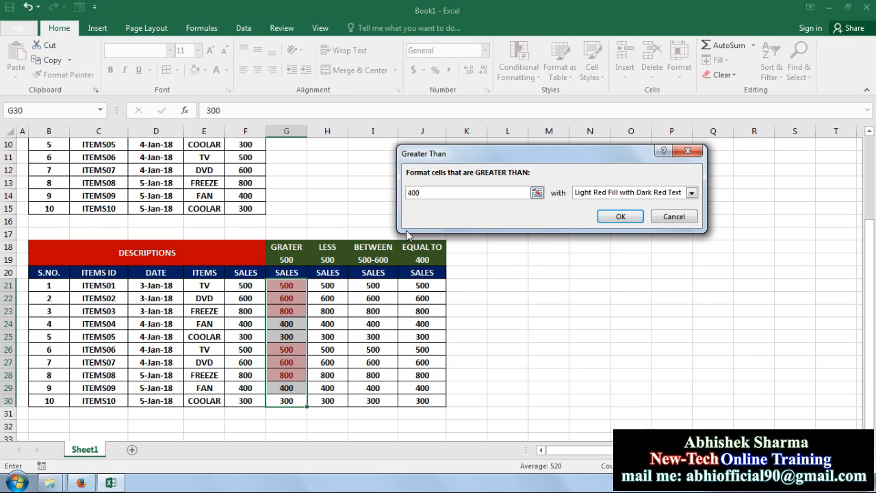
Set the Greater Than threshold to 500 and apply the rule with Light Red Fill with Dark Red Text.
drag(421, 193, 400, 198)
text(520)
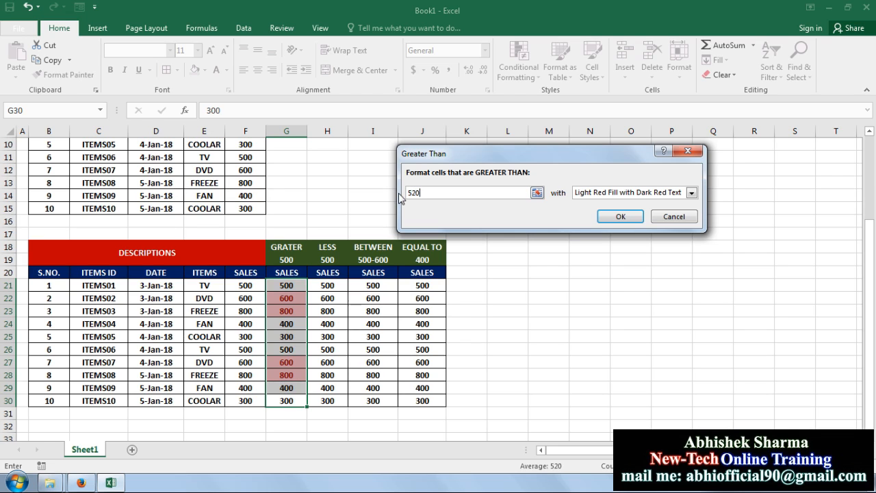
key(BackSpace)
key(BackSpace)
text(00)
click(630, 221)
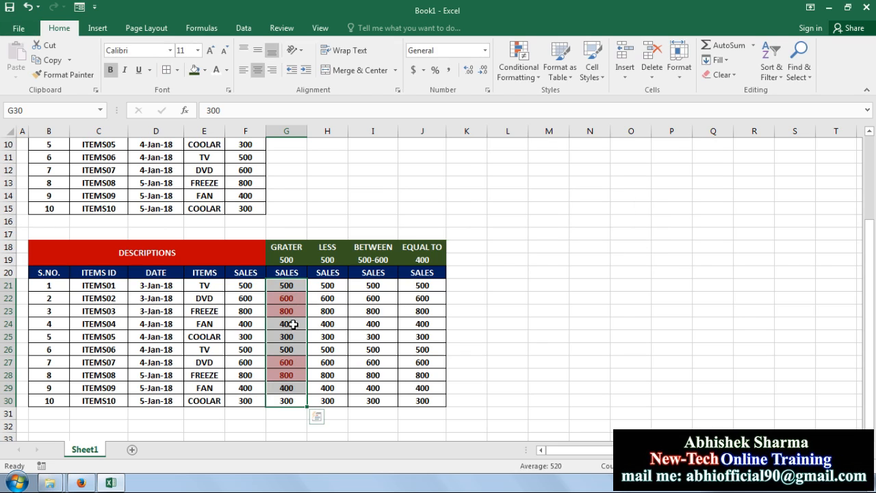
click(625, 334)
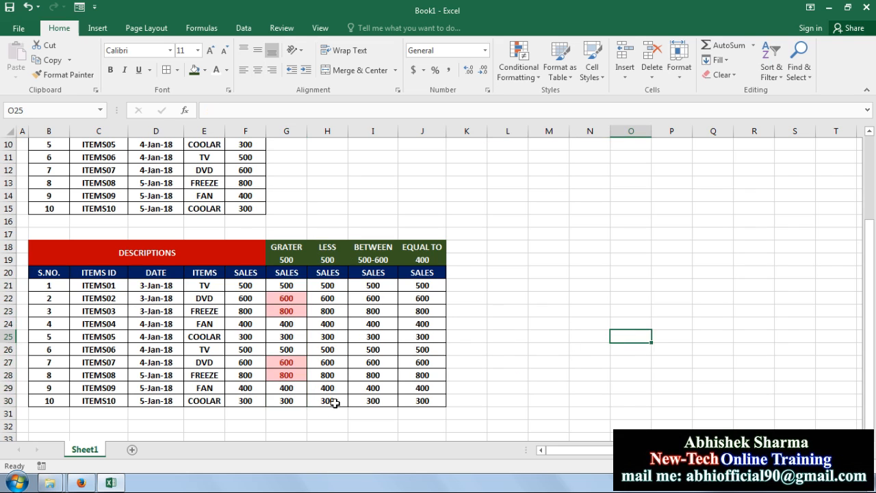
Highlight values less than 500 in H21:H30 using Light Red Fill with Dark Red Text.
drag(335, 403, 336, 284)
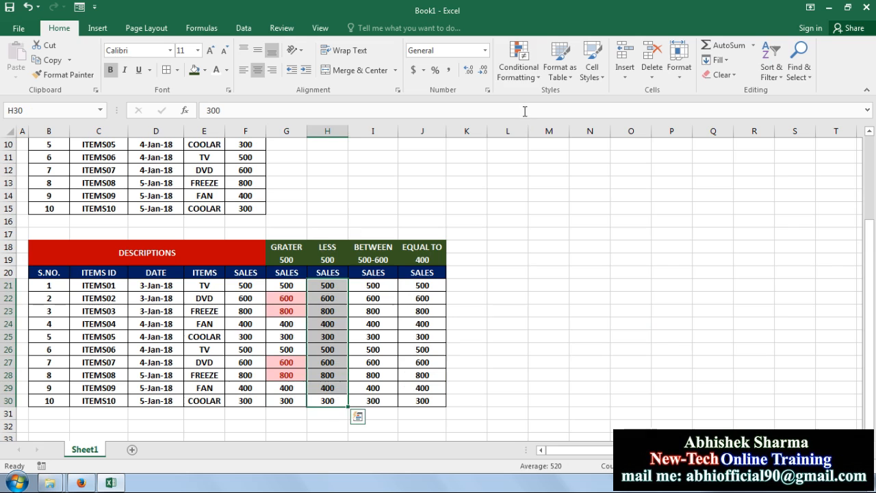
click(534, 78)
mouse_move(538, 100)
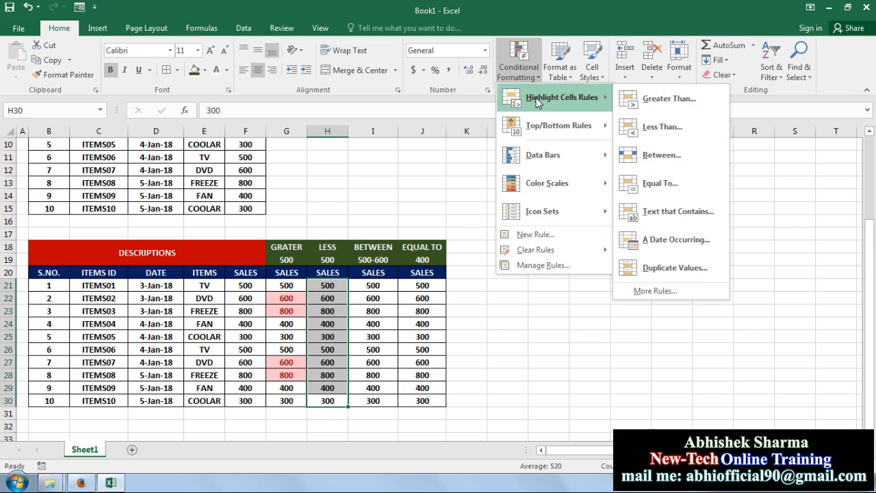
click(656, 128)
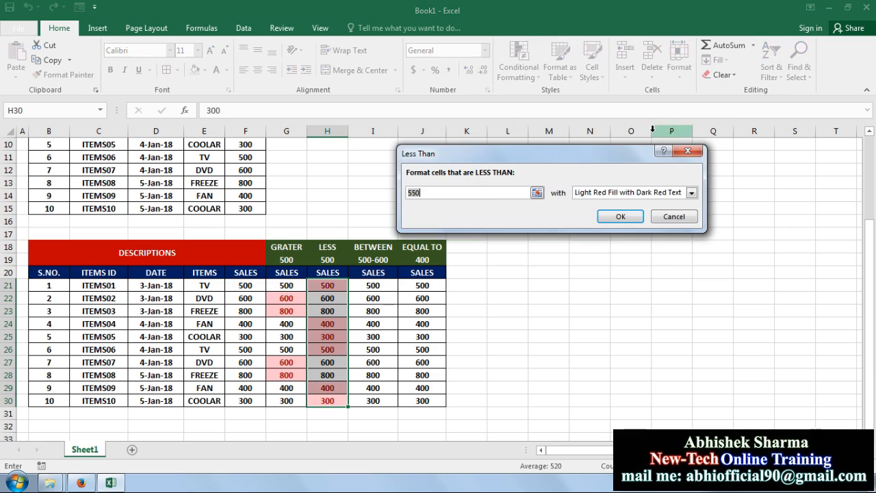
text(550)
drag(457, 193, 403, 195)
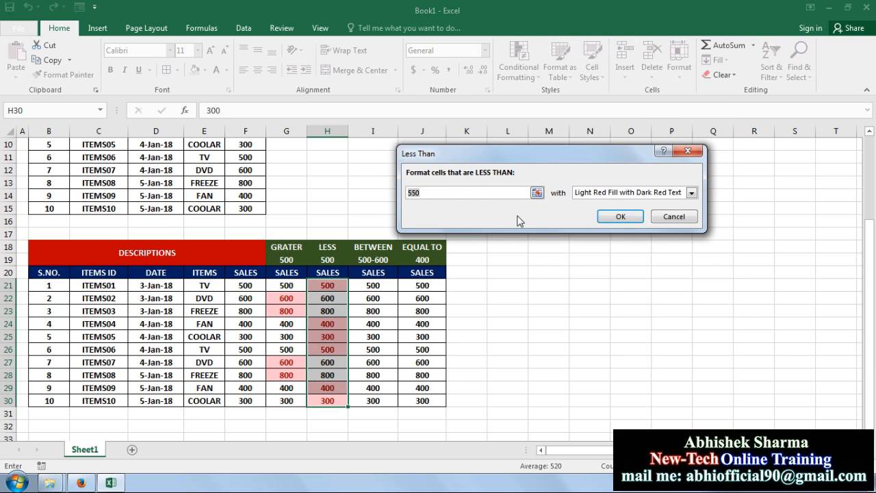
text(500)
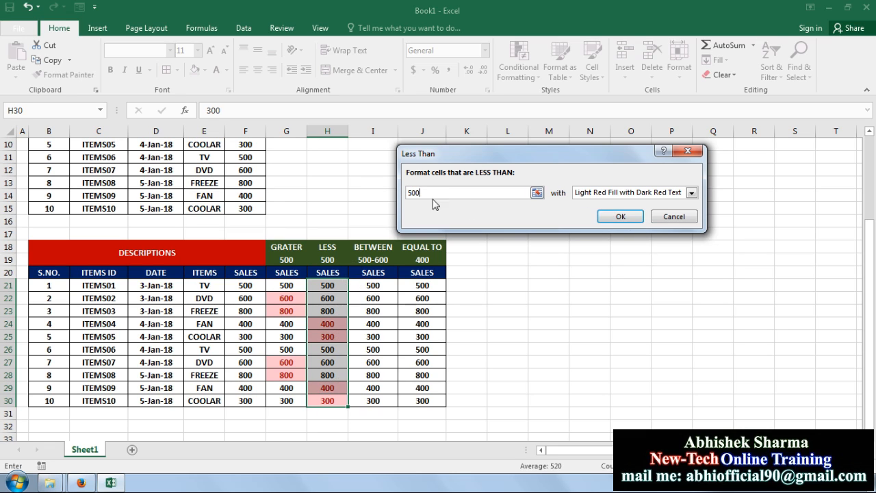
click(613, 216)
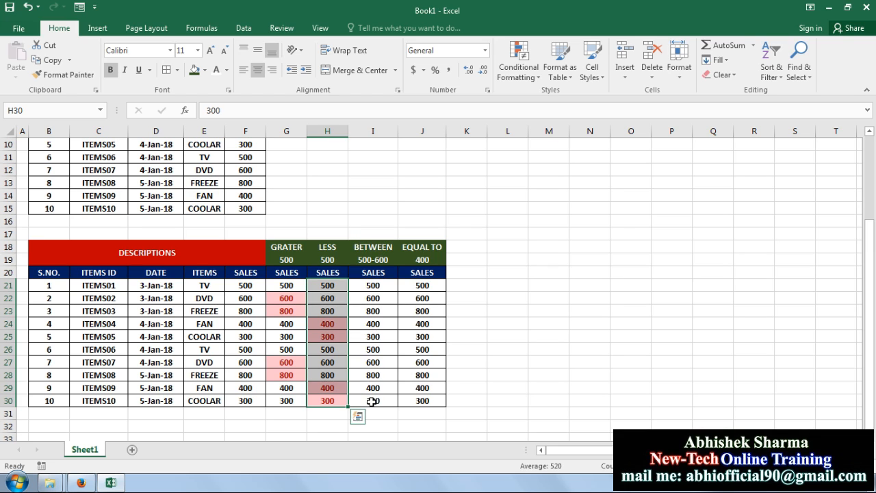
Start a Between highlight rule on I21:I30 and preview the ranges 200 to 400 and 200 to 300.
drag(372, 401, 380, 286)
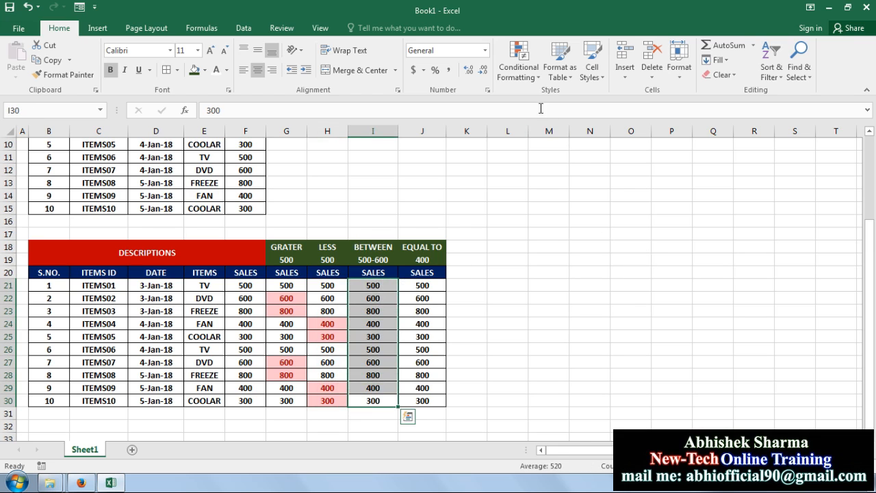
click(518, 67)
mouse_move(551, 97)
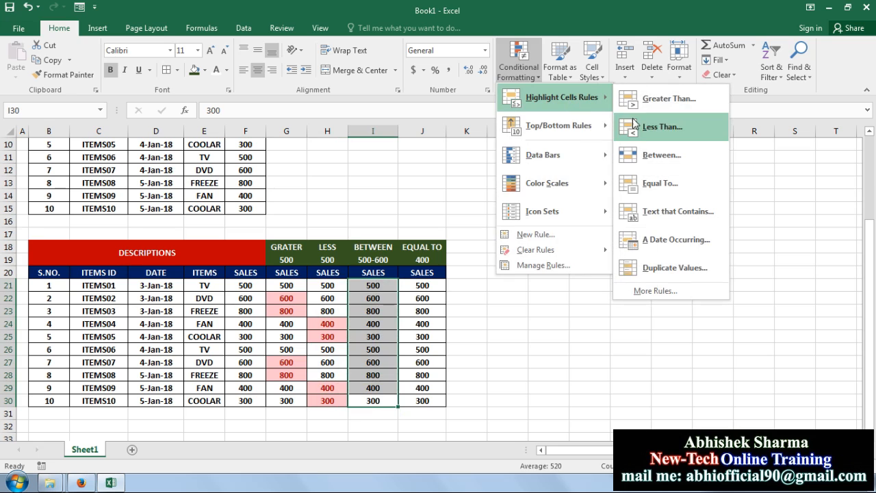
click(645, 157)
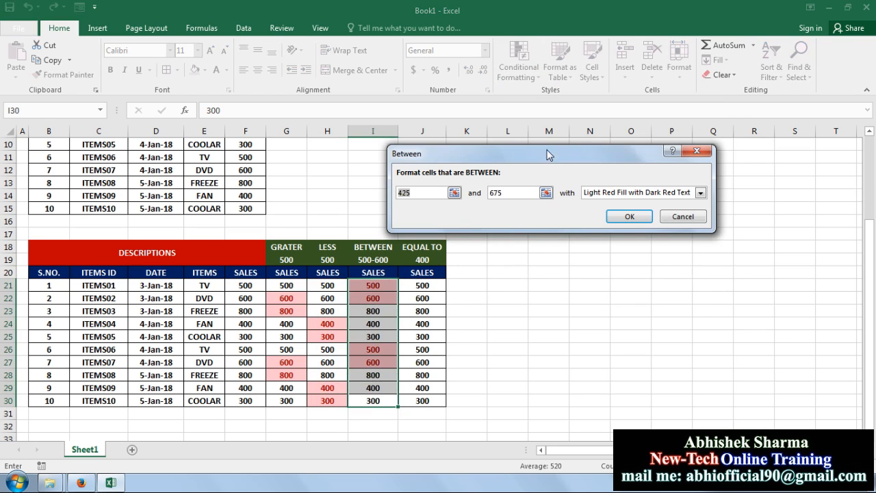
drag(527, 157, 614, 163)
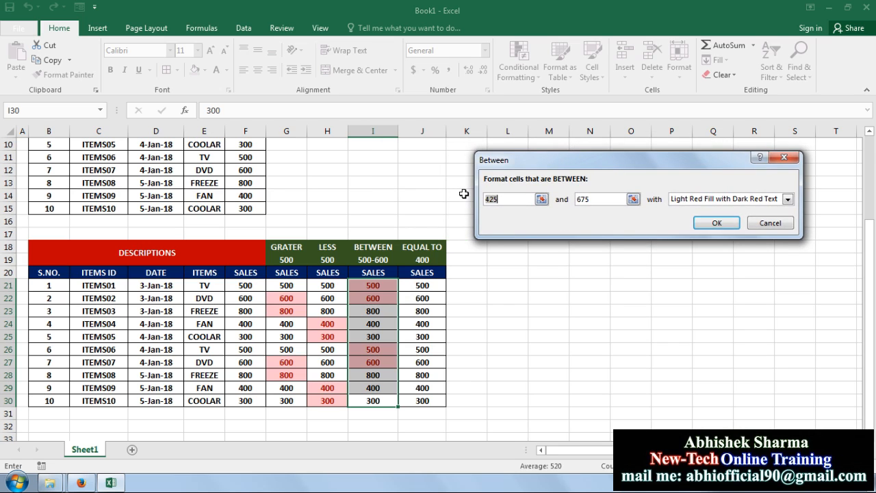
text(200)
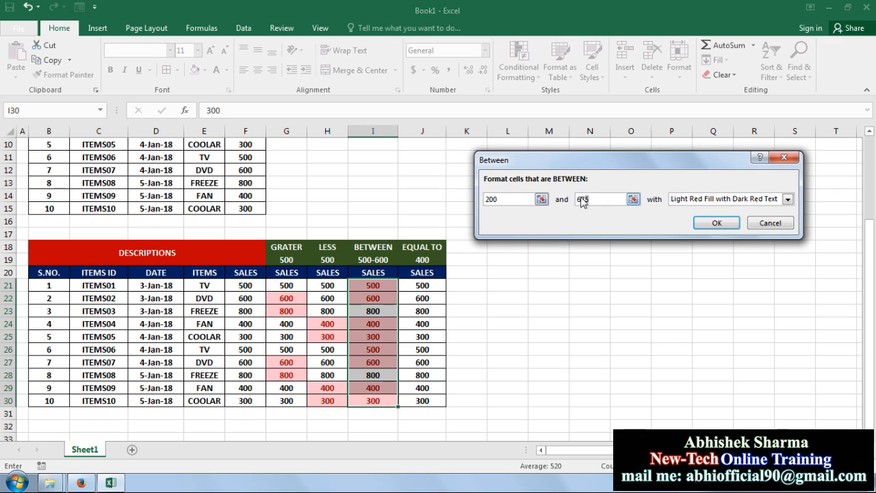
drag(582, 198, 565, 200)
text(400)
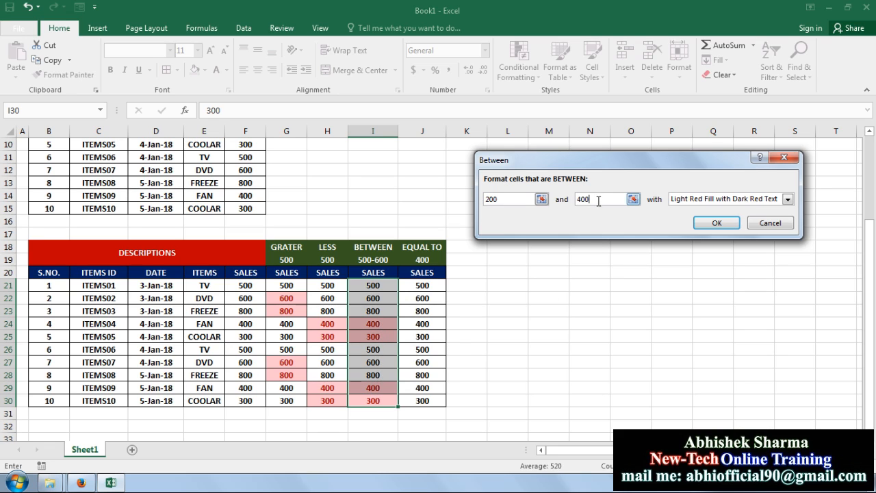
drag(597, 198, 558, 199)
text(300)
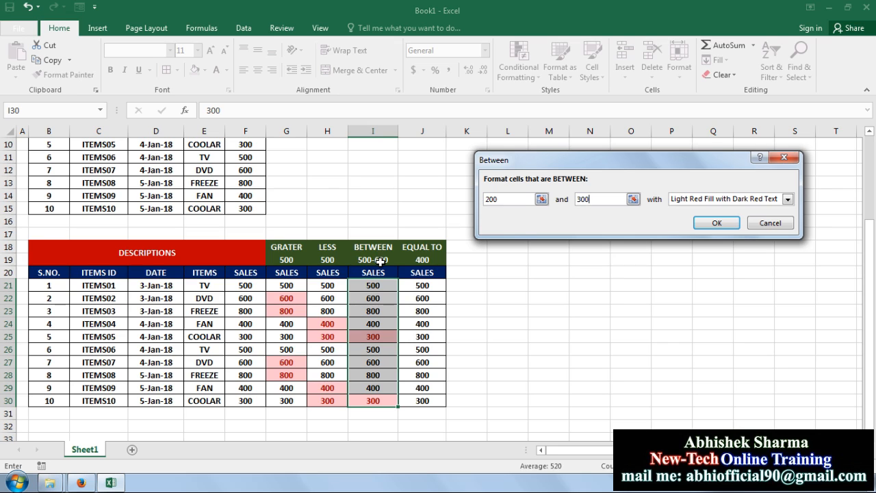
Set the Between rule's limits to 500 and 600 and apply it with Light Red Fill with Dark Red Text.
drag(520, 201, 478, 202)
text(500)
drag(597, 200, 571, 199)
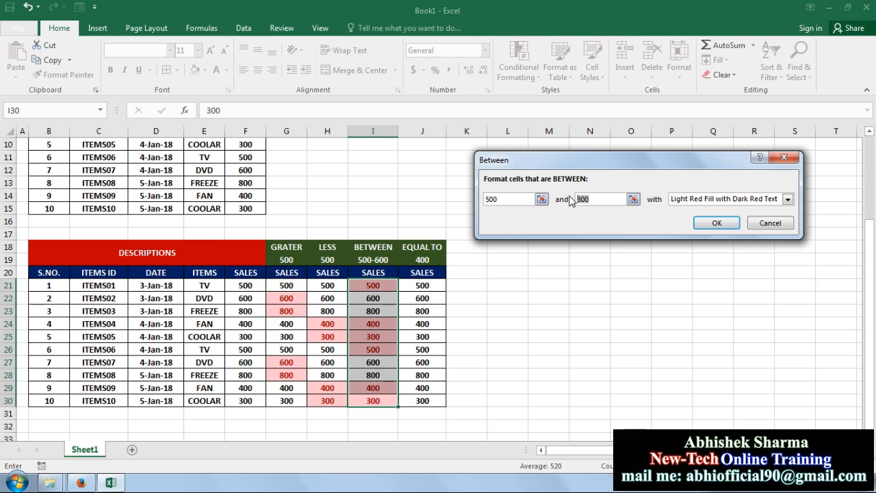
text(600)
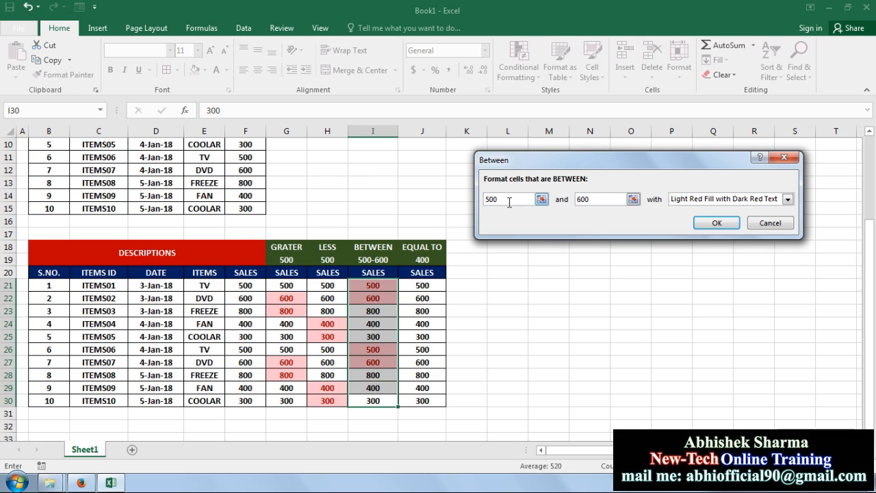
click(712, 223)
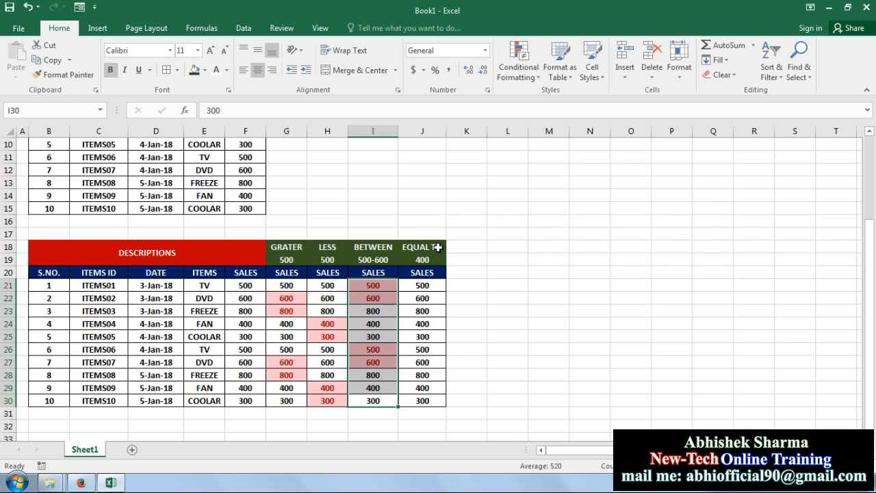
Start an Equal To highlight rule on J21:J30 and preview the values 500 and 600.
drag(423, 286, 422, 402)
click(518, 69)
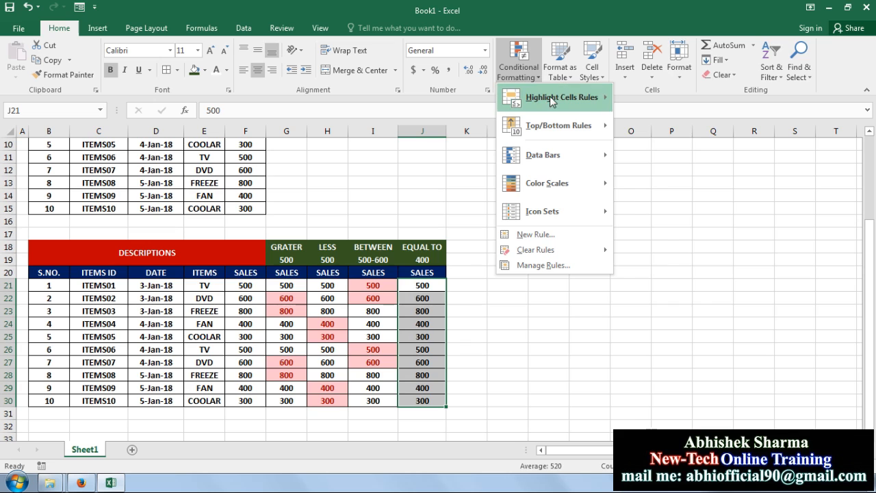
mouse_move(552, 101)
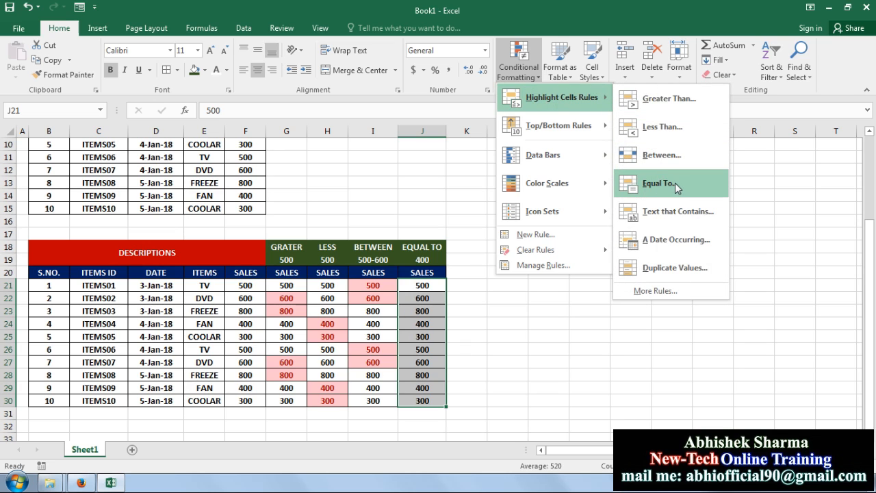
click(652, 185)
text(550)
drag(535, 197, 481, 198)
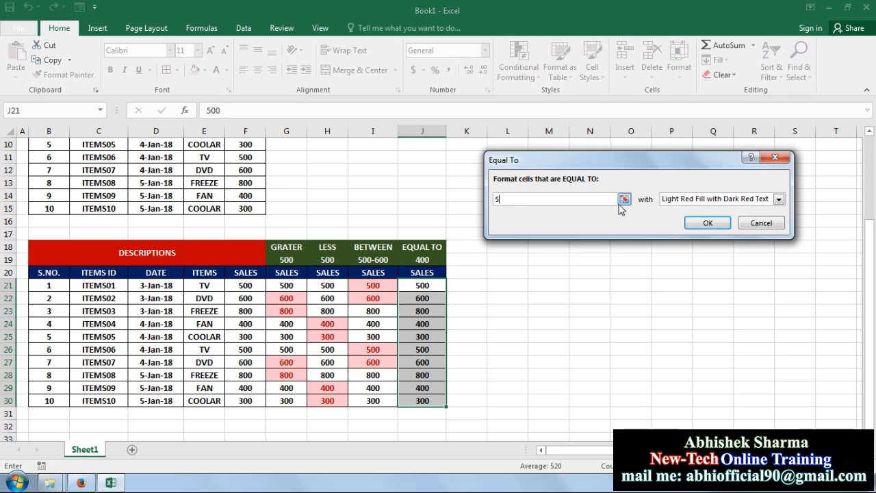
text(500)
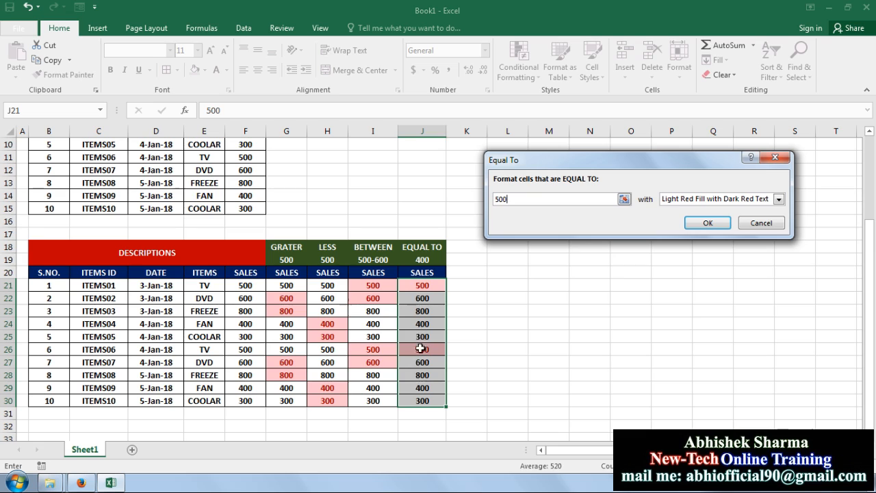
drag(525, 199, 456, 198)
text(600)
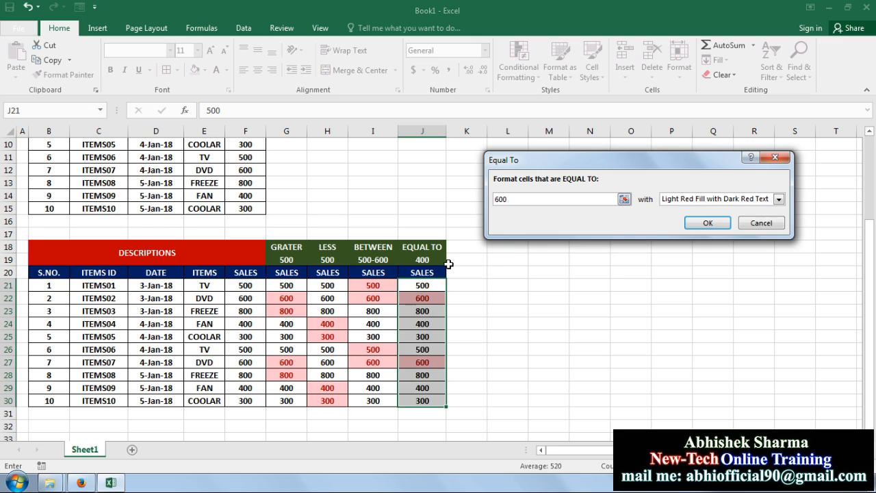
Set the Equal To rule's value to 400 and apply it with Light Red Fill with Dark Red Text.
drag(524, 201, 496, 193)
text(400)
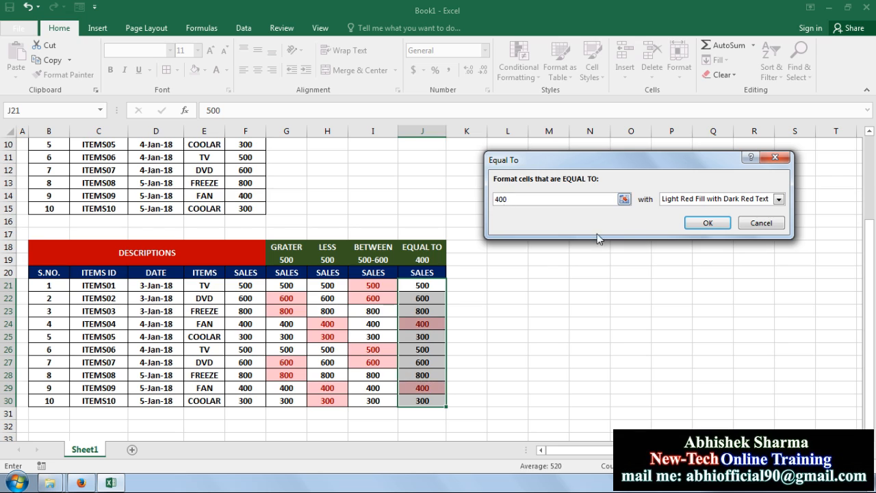
click(707, 223)
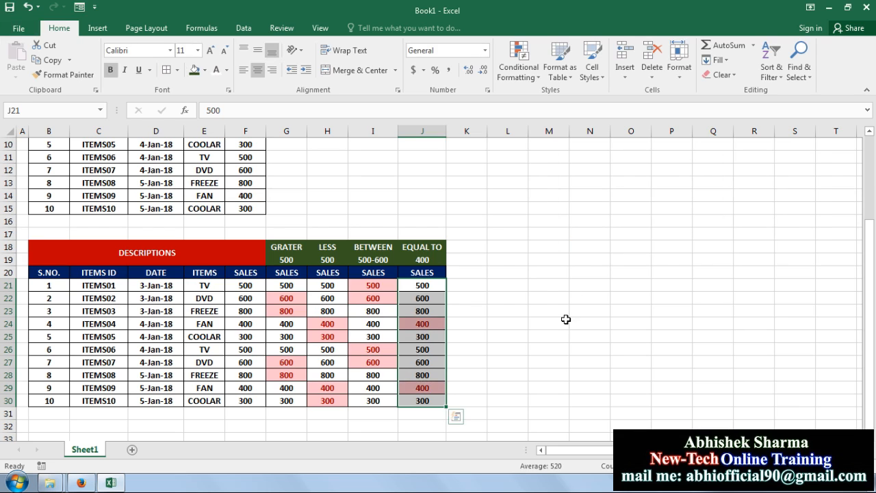
click(562, 323)
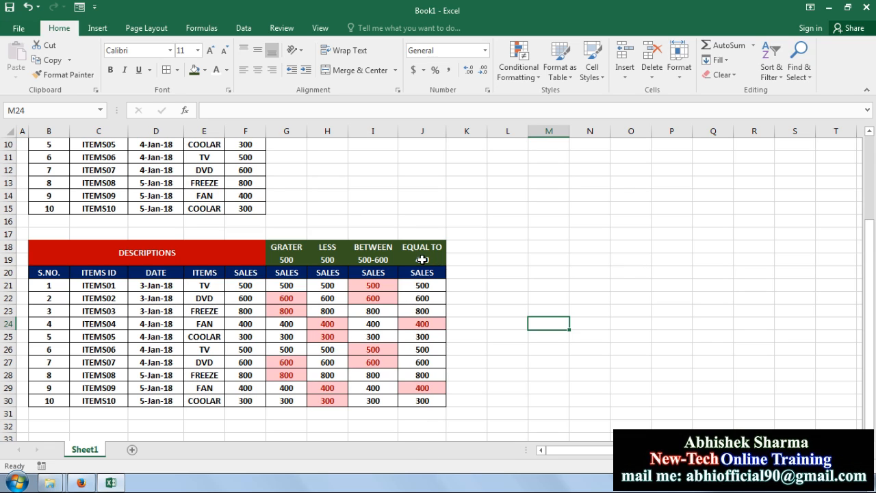
click(428, 323)
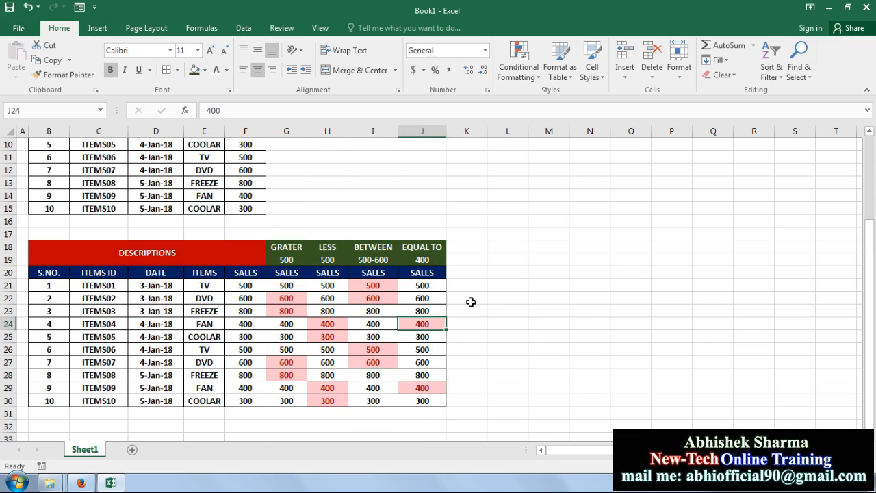
click(512, 284)
click(515, 76)
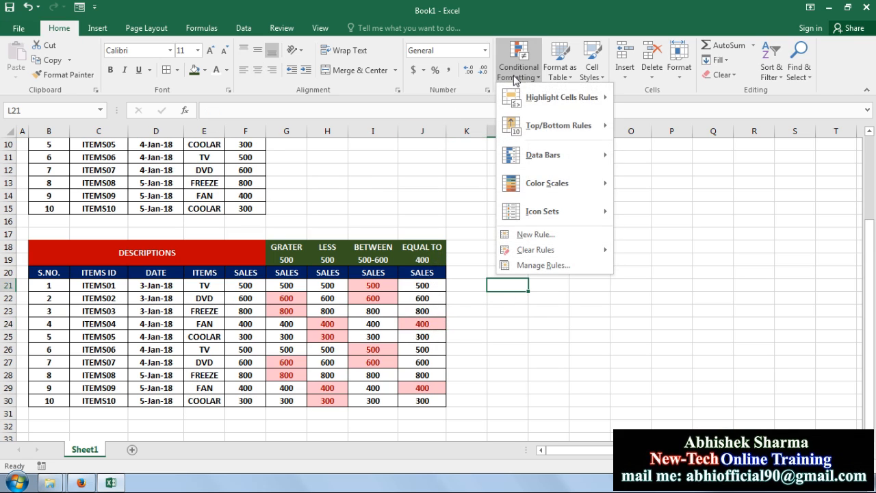
mouse_move(586, 102)
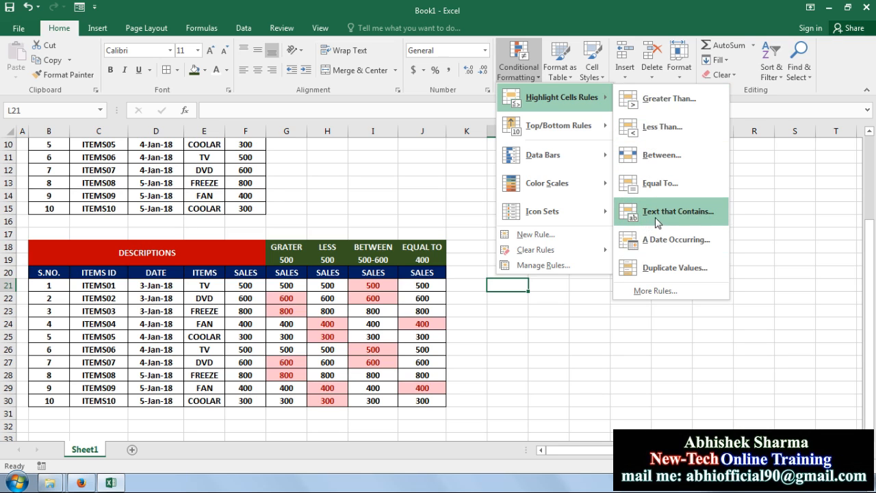
click(642, 332)
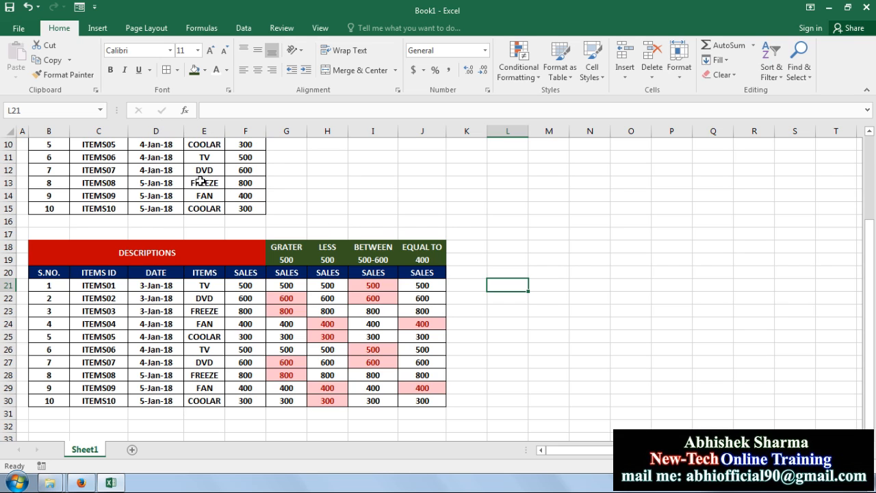
Copy the original DESCRIPTIONS table in B3:F15 and paste it below the second table, starting at B33.
scroll(200, 180, up, 3)
drag(256, 320, 44, 173)
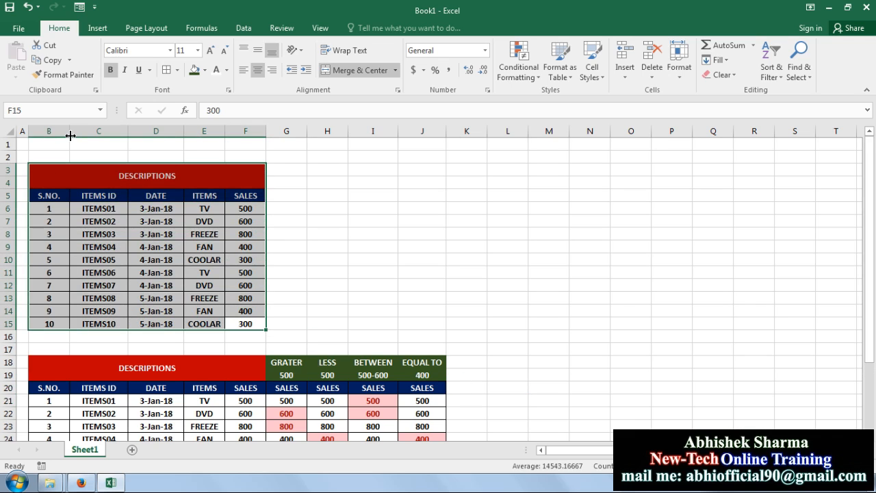
click(63, 73)
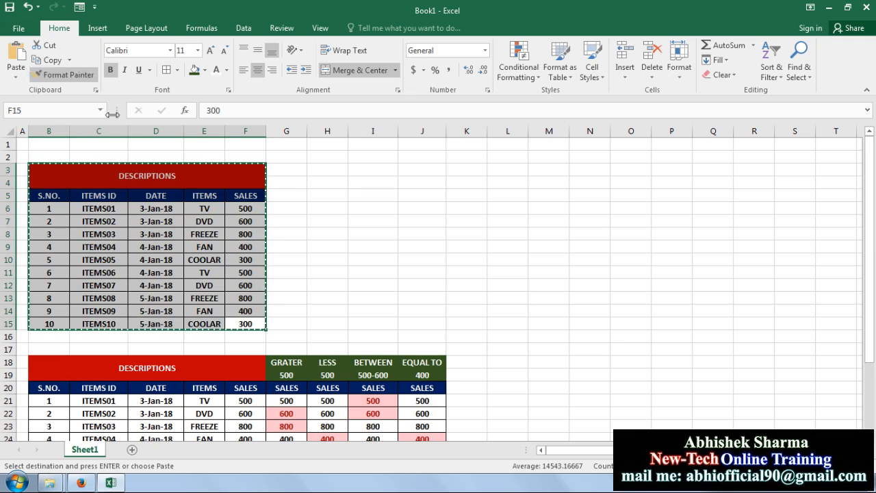
scroll(253, 281, down, 7)
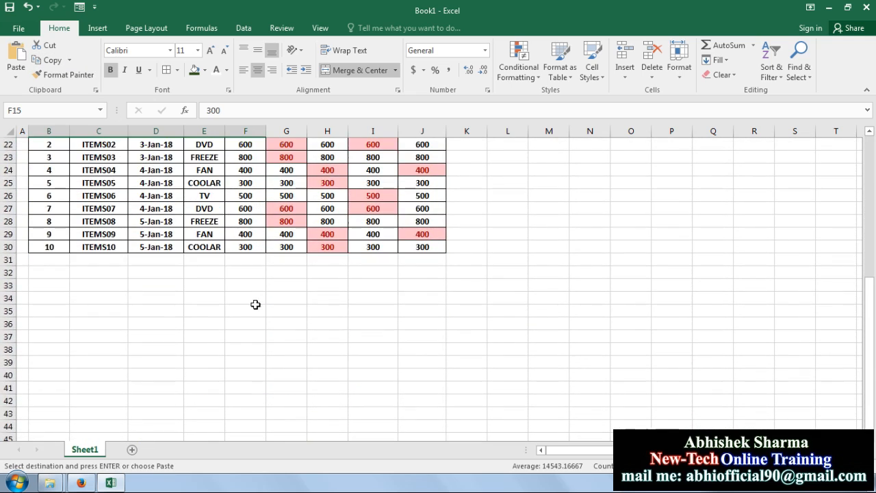
click(55, 286)
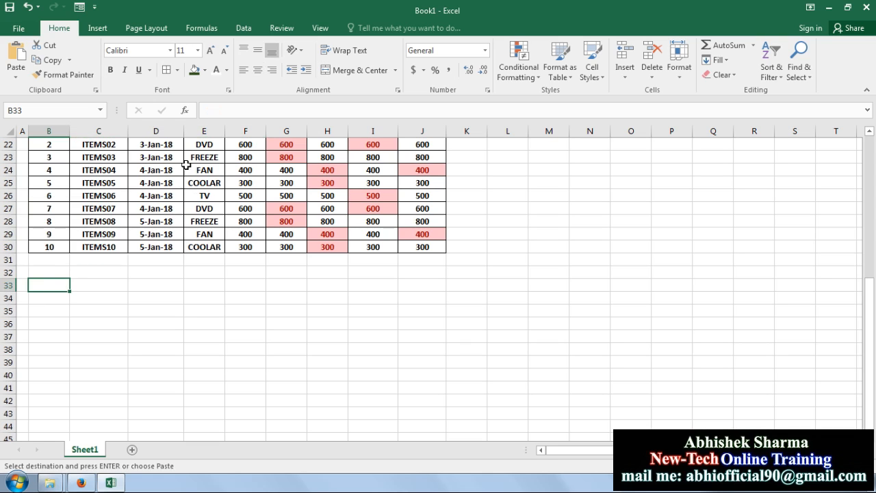
click(16, 56)
scroll(352, 331, down, 2)
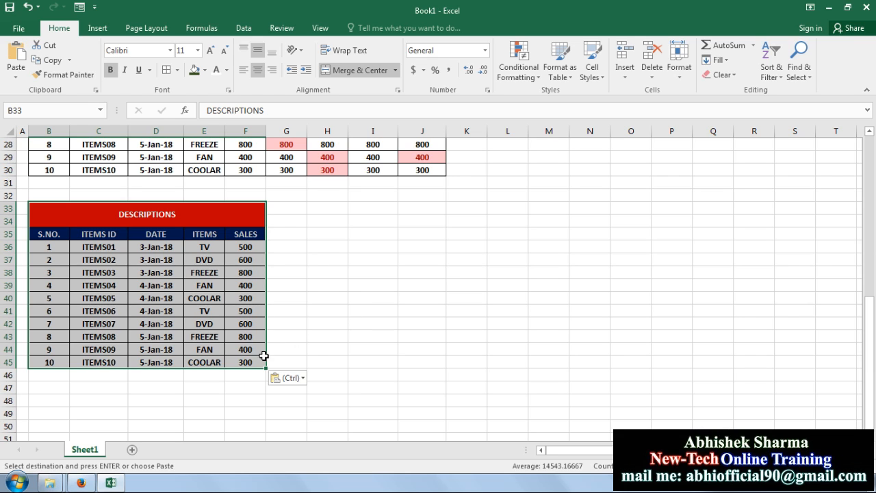
click(230, 386)
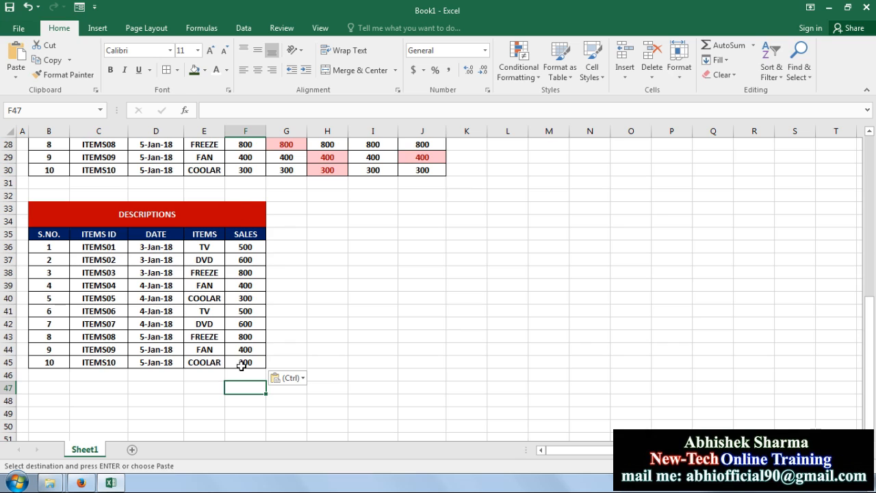
drag(198, 360, 204, 236)
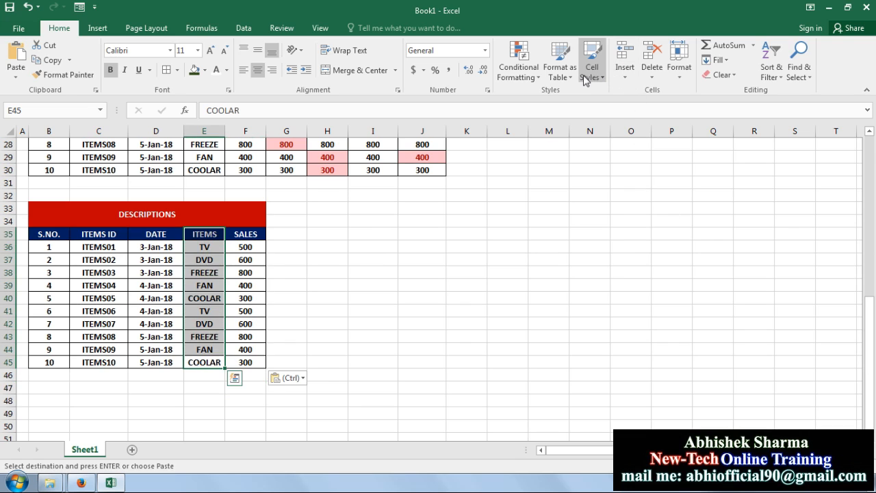
click(532, 80)
mouse_move(537, 97)
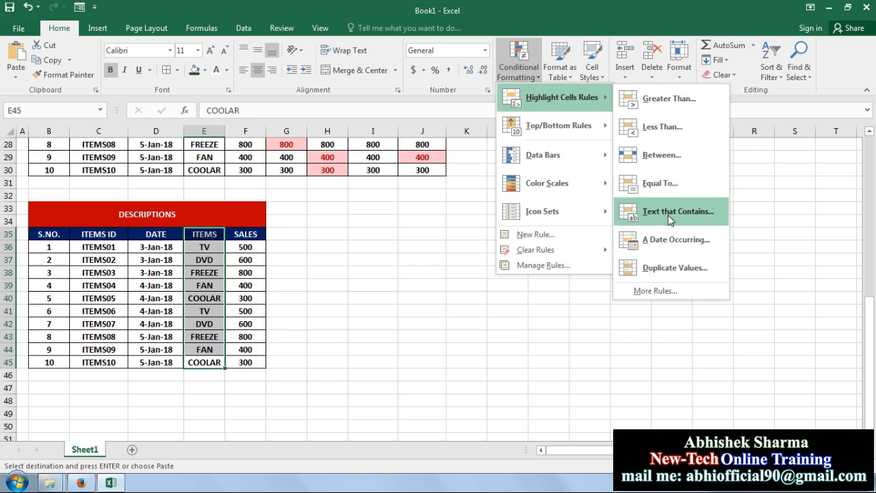
click(326, 334)
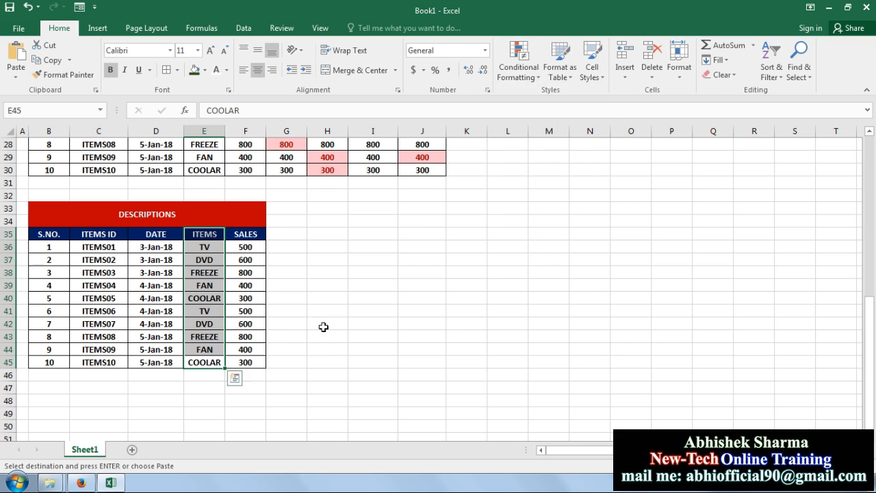
click(215, 208)
click(286, 298)
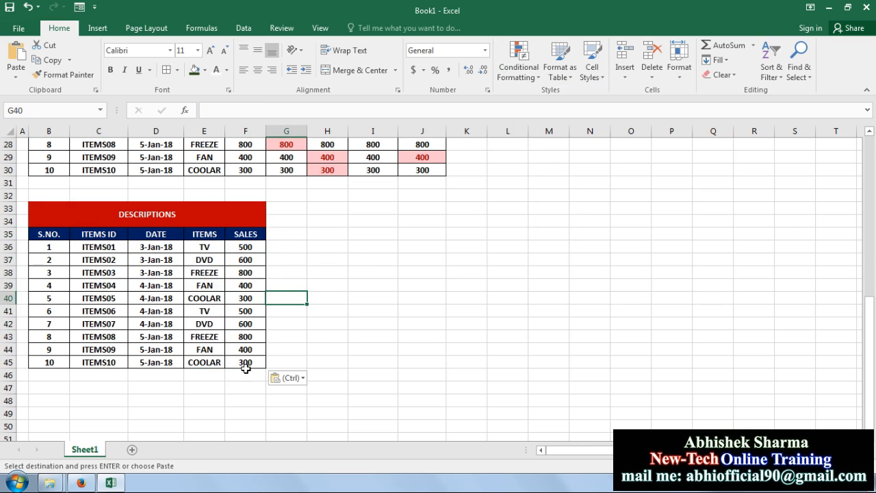
Clear all contents and formatting from the SALES column of the pasted table, F35:F46.
drag(245, 374, 250, 234)
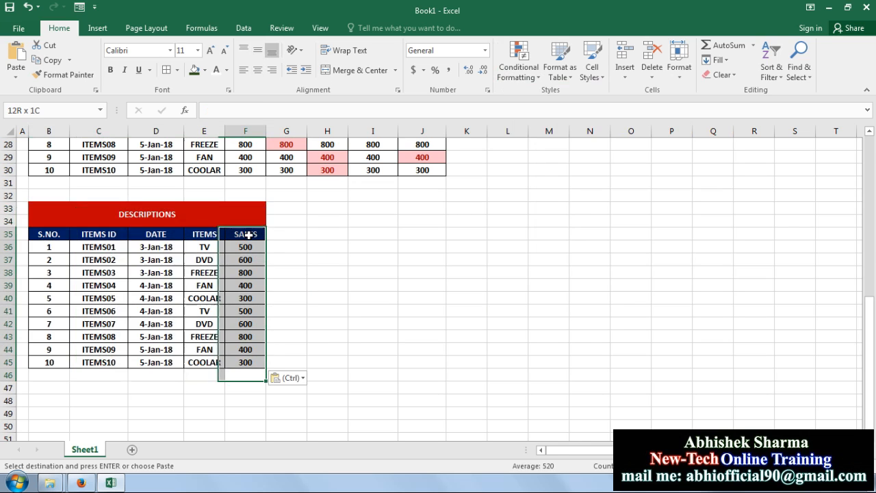
click(723, 75)
click(731, 92)
click(410, 349)
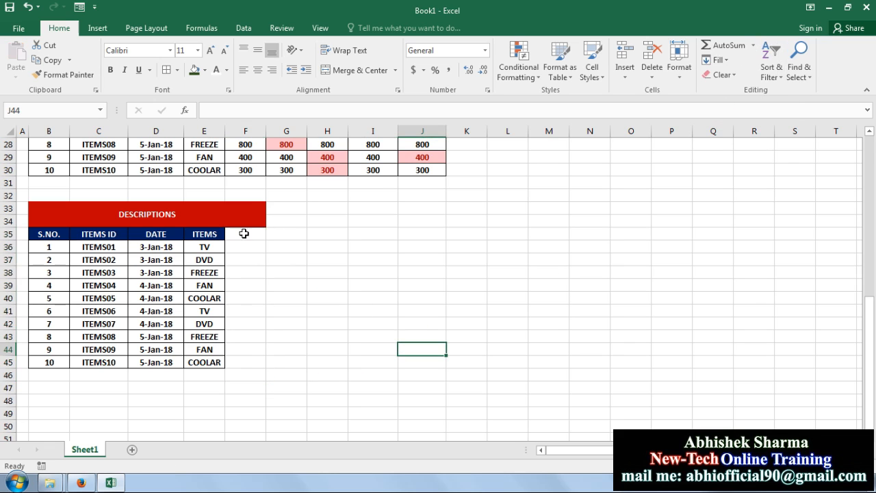
Unmerge the pasted table's DESCRIPTIONS heading and clear everything from its leftover cells in column F.
click(225, 210)
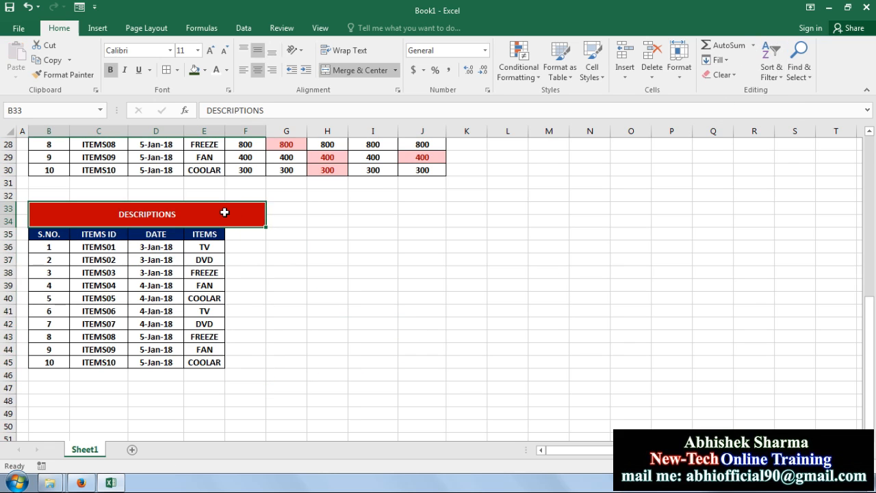
click(335, 71)
click(282, 282)
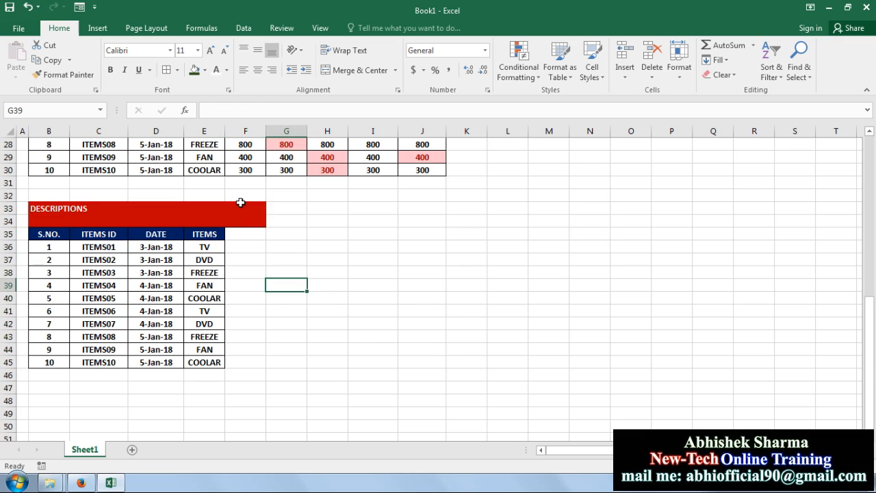
drag(240, 197, 241, 241)
click(724, 74)
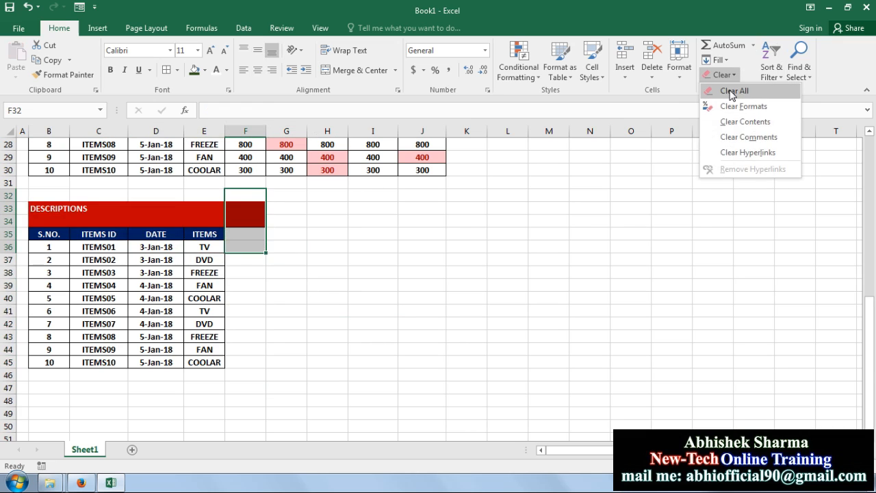
click(730, 91)
click(417, 365)
Copy the green EQUAL TO header formatting from J18:J19 onto E33:E34 above the pasted table's ITEMS column.
drag(201, 202, 201, 217)
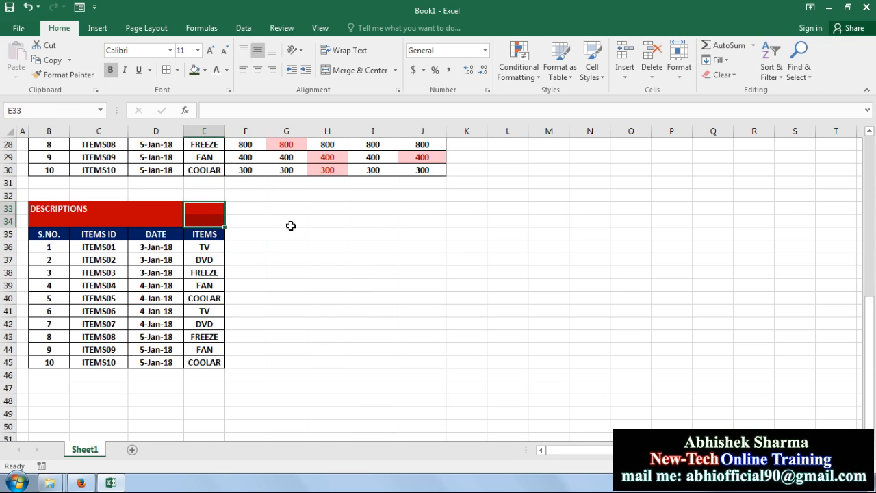
scroll(539, 250, up, 2)
scroll(540, 250, up, 3)
click(421, 219)
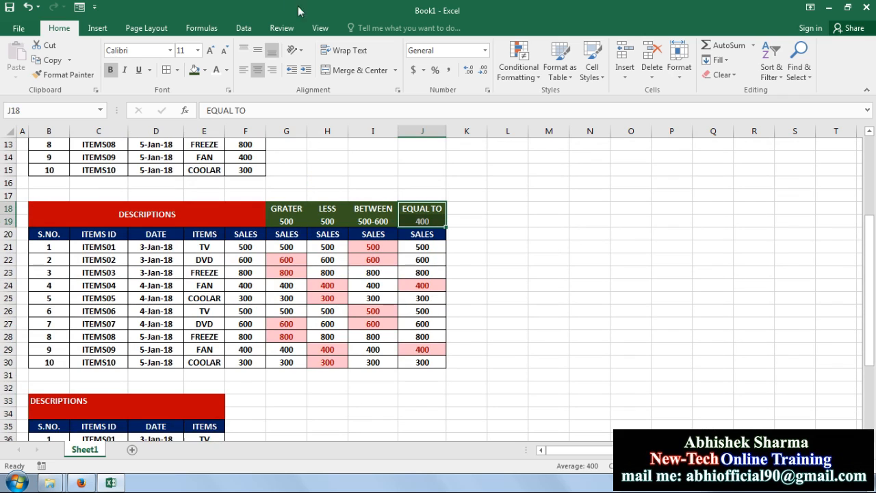
click(63, 75)
scroll(231, 274, down, 2)
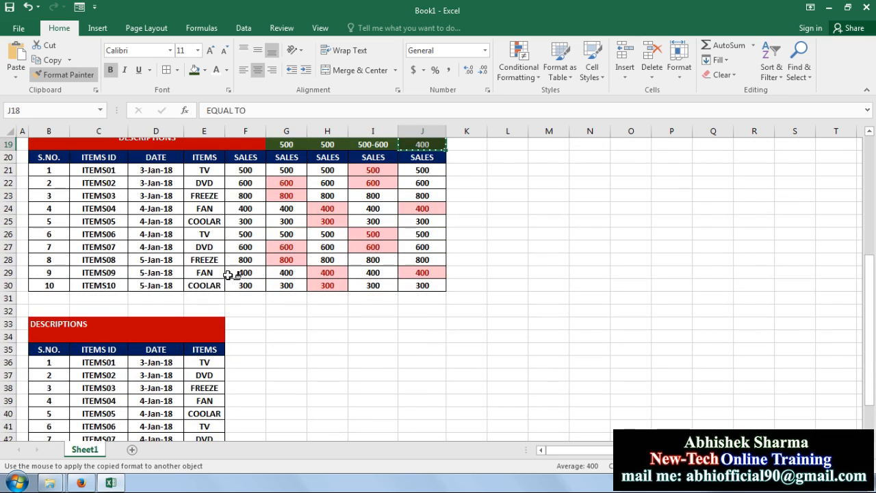
click(206, 324)
click(250, 335)
Enter TEXT in E33 and DVD in E34 as the green headers above the third table's ITEMS column.
click(218, 323)
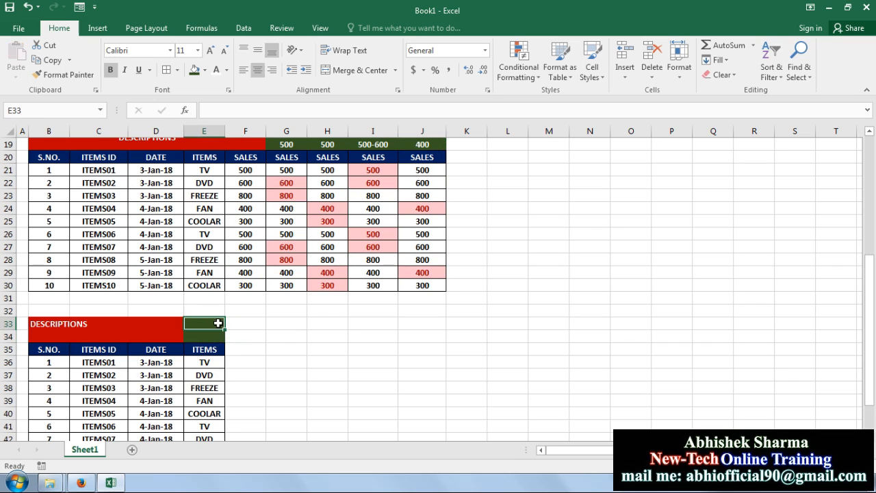
text(TEXT)
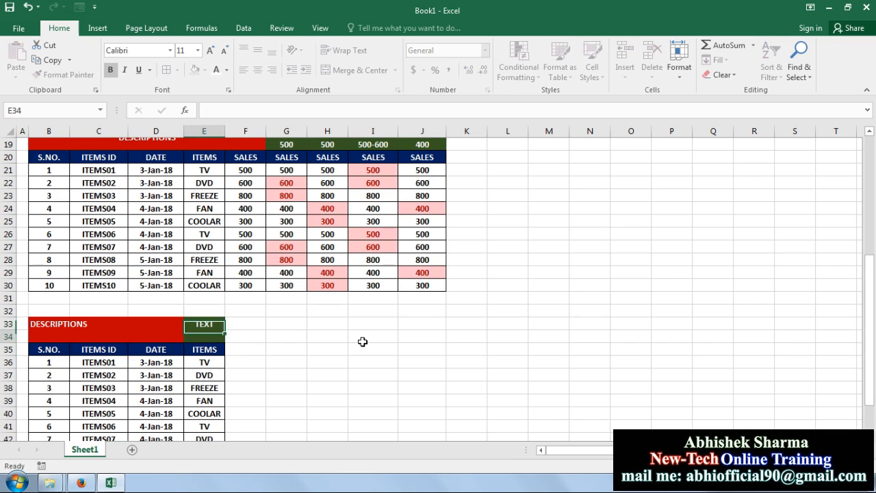
key(Escape)
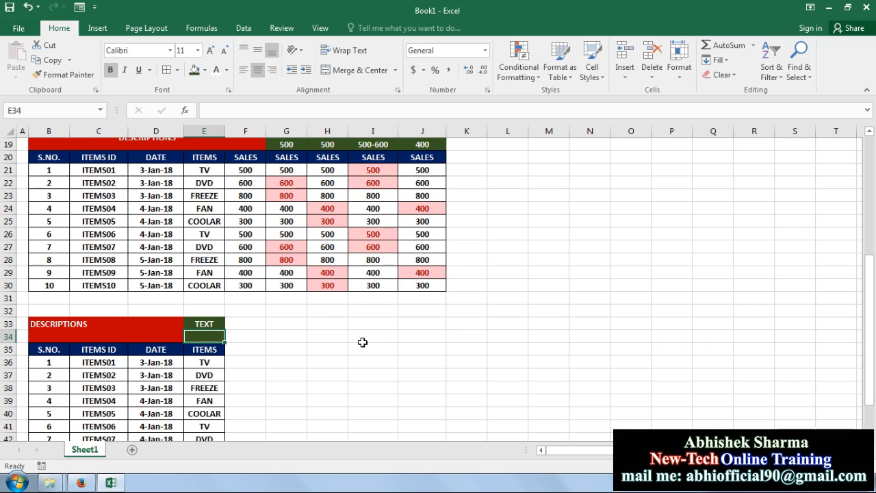
scroll(243, 354, down, 2)
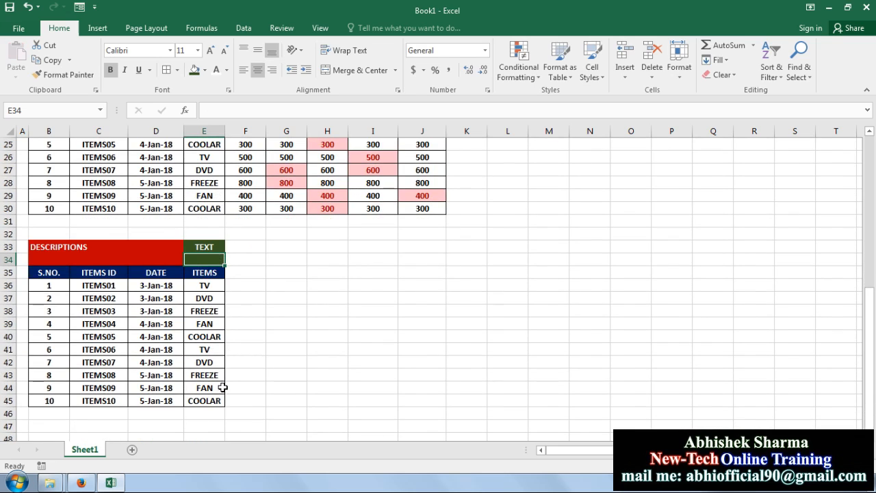
text(DVD)
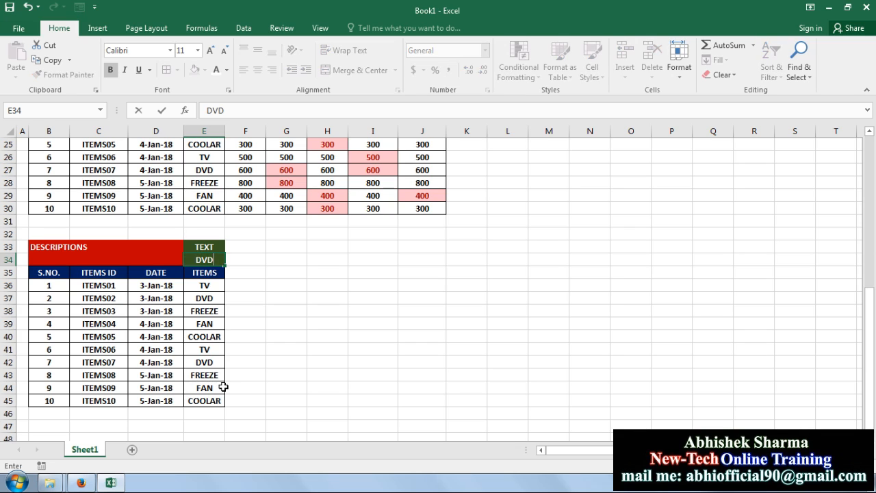
click(268, 352)
Merge and center the third table's DESCRIPTIONS heading across B33:D34.
drag(112, 249, 140, 253)
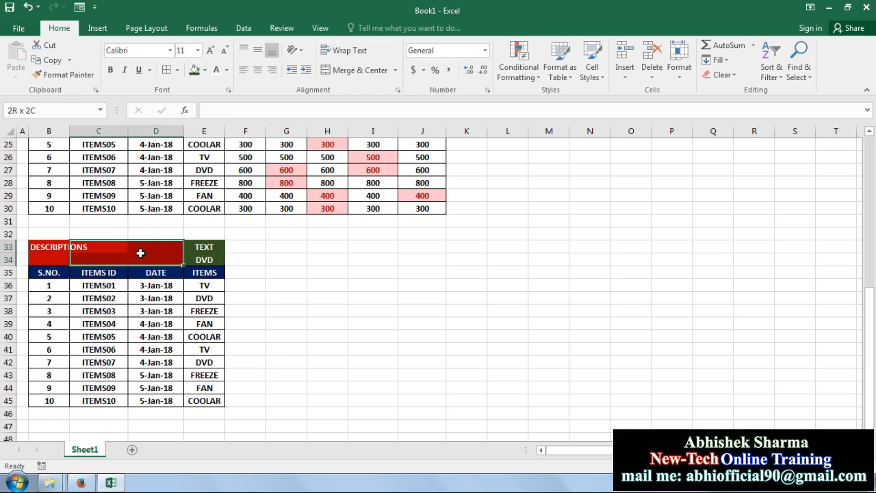
drag(48, 250, 148, 254)
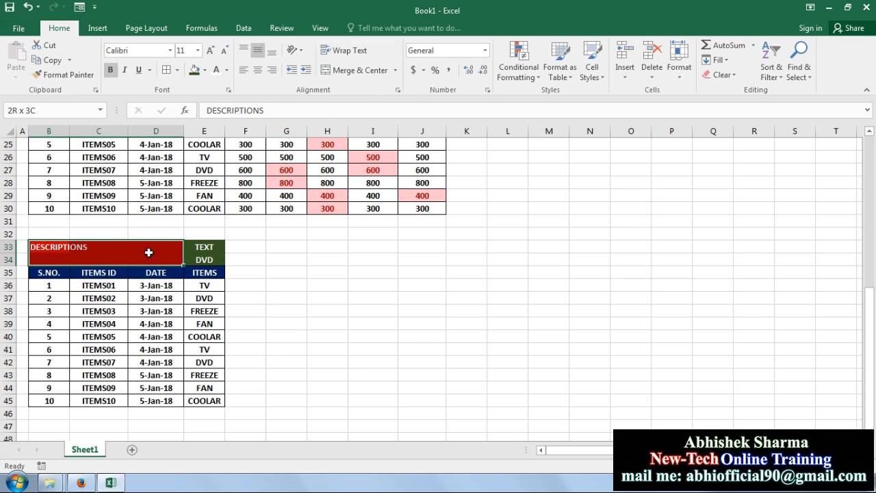
click(357, 70)
drag(211, 248, 132, 263)
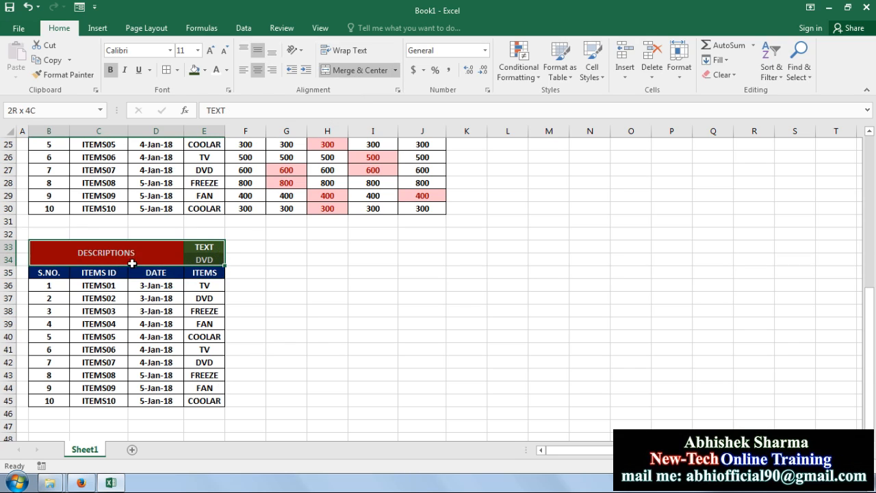
click(356, 326)
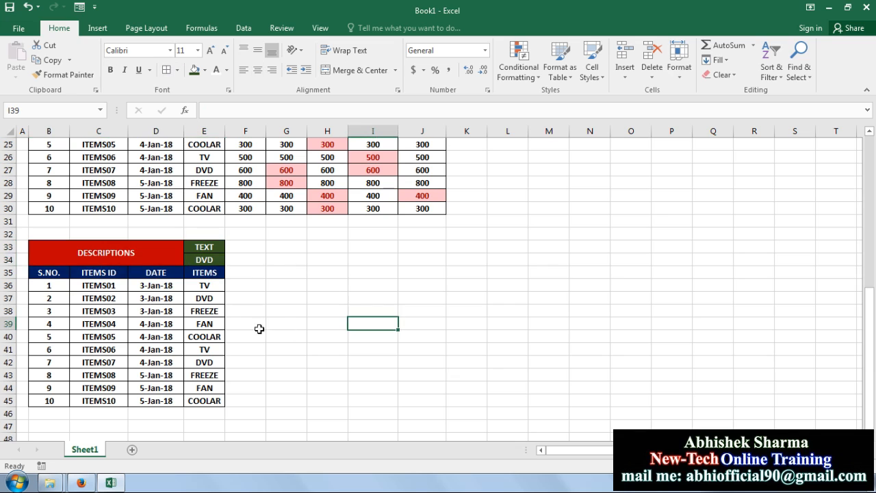
Start a Text that Contains highlight rule on the items in E36:E45 and enter DVD as the text.
drag(207, 285, 205, 402)
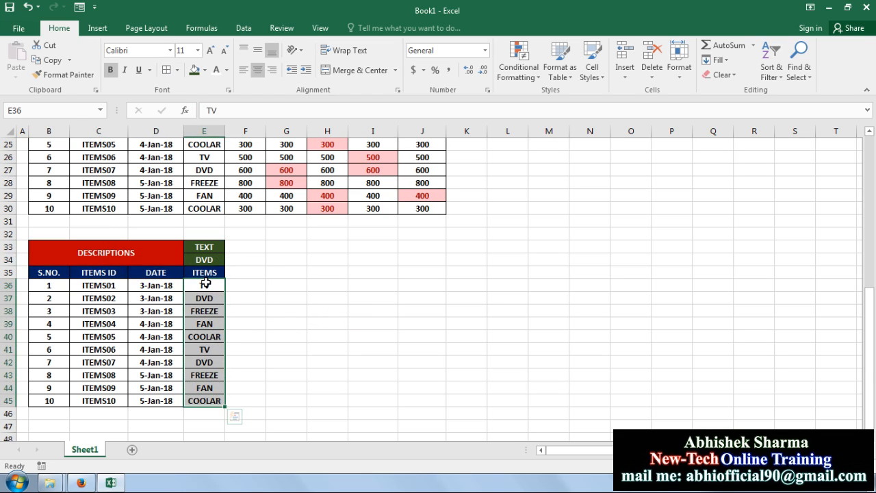
drag(205, 282, 205, 402)
click(518, 67)
mouse_move(568, 97)
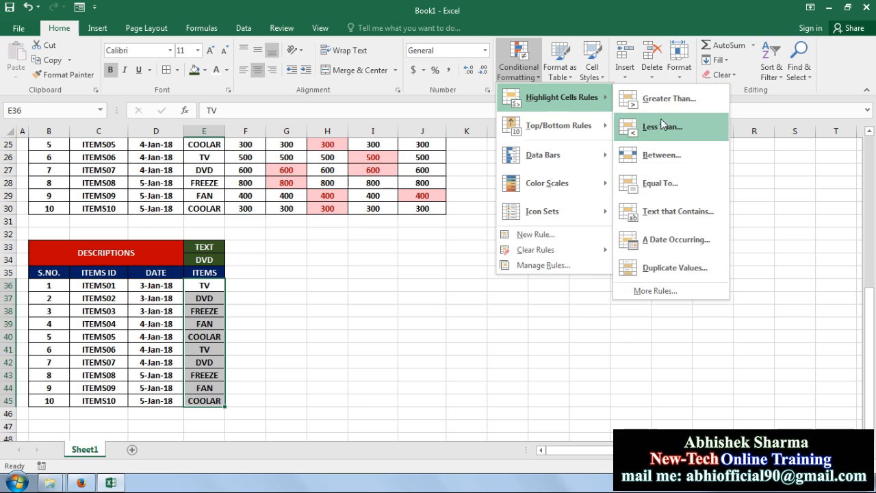
click(680, 212)
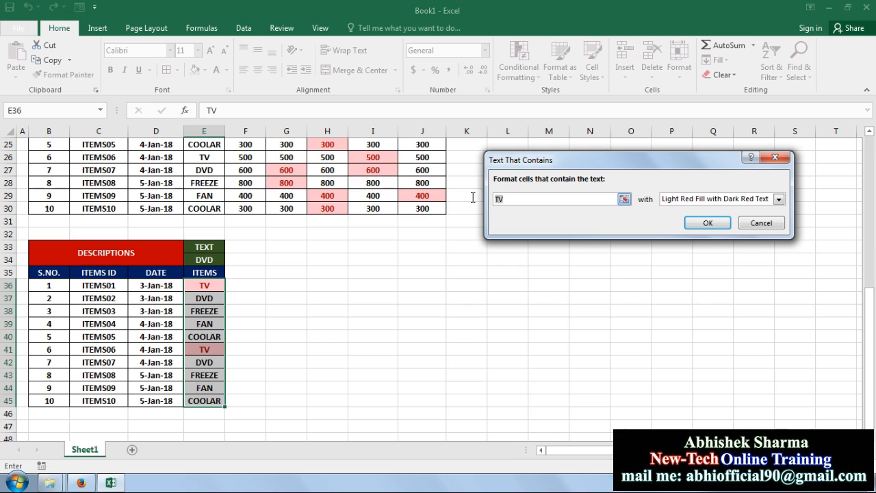
text(DVD)
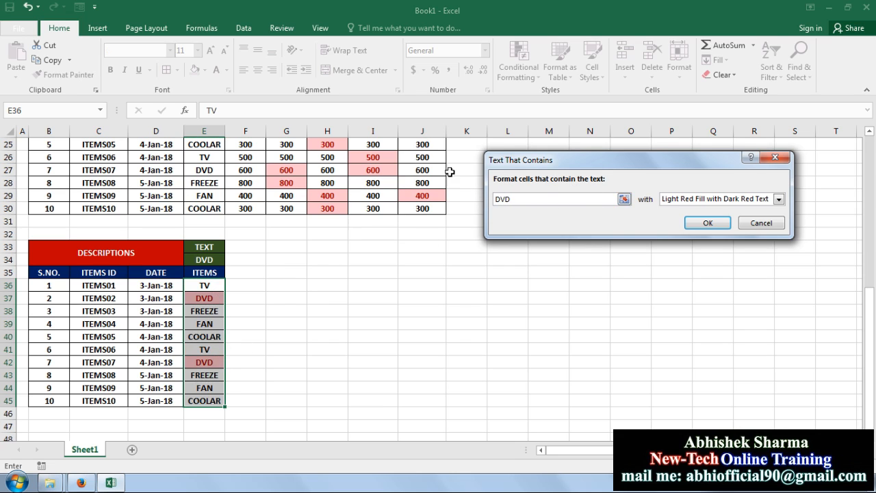
Try FAN as the rule's text, set it back to DVD, and apply the rule with Light Red Fill with Dark Red Text.
drag(520, 199, 453, 197)
text(FAN)
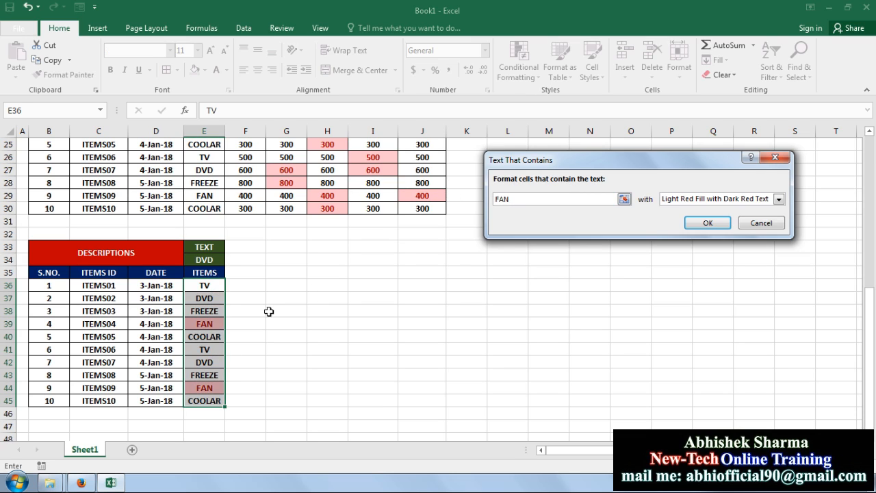
drag(537, 196, 455, 197)
text(DVD)
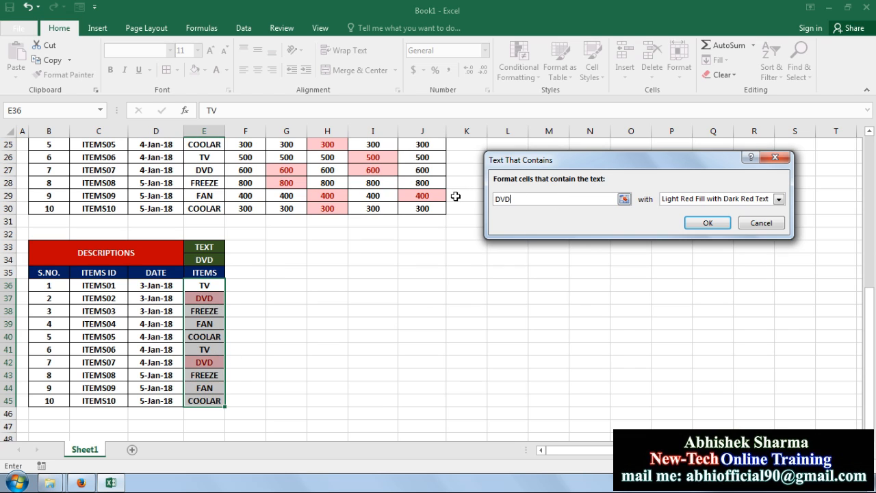
click(708, 222)
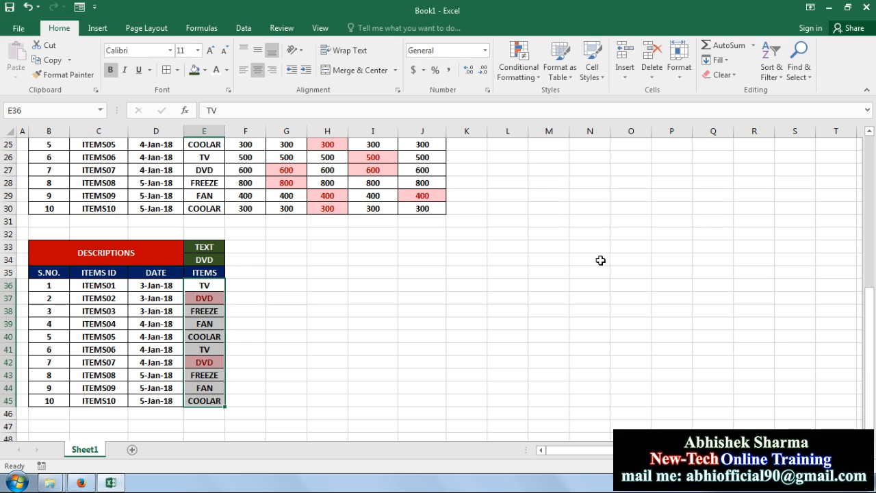
click(269, 296)
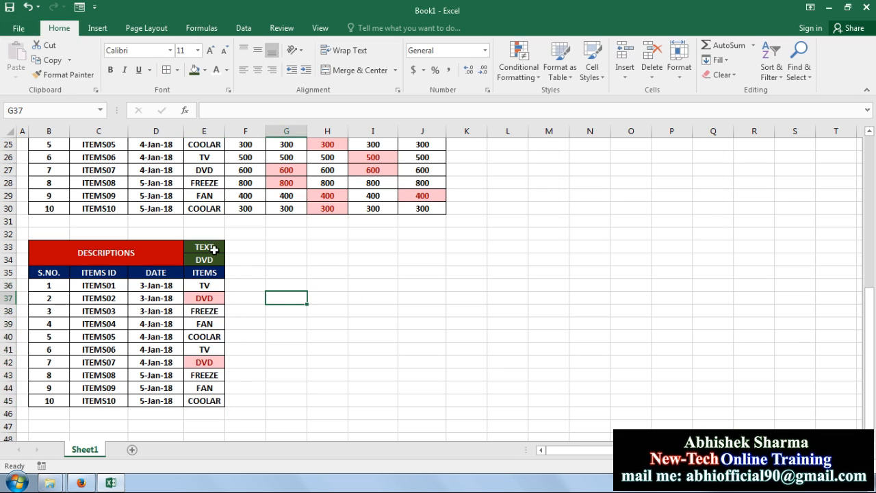
click(524, 74)
mouse_move(563, 99)
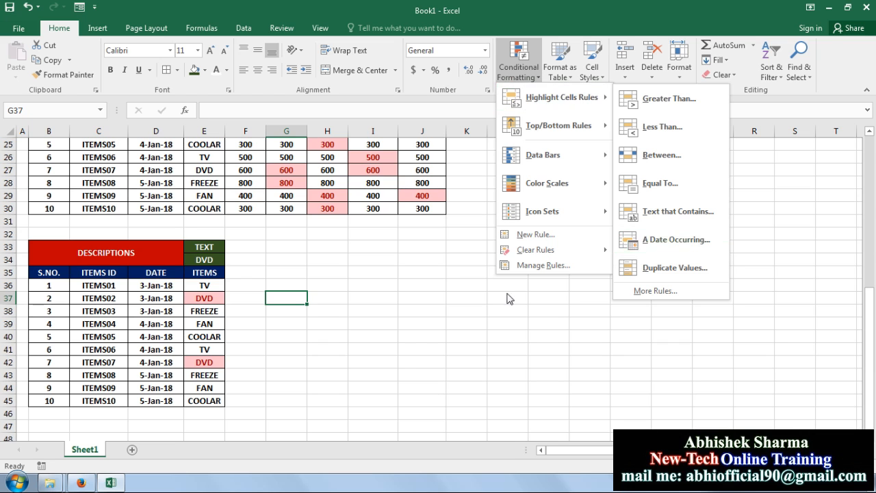
click(377, 346)
Copy the original DESCRIPTIONS table in B3:F15 and paste it below the third table, starting at B48.
scroll(322, 346, up, 6)
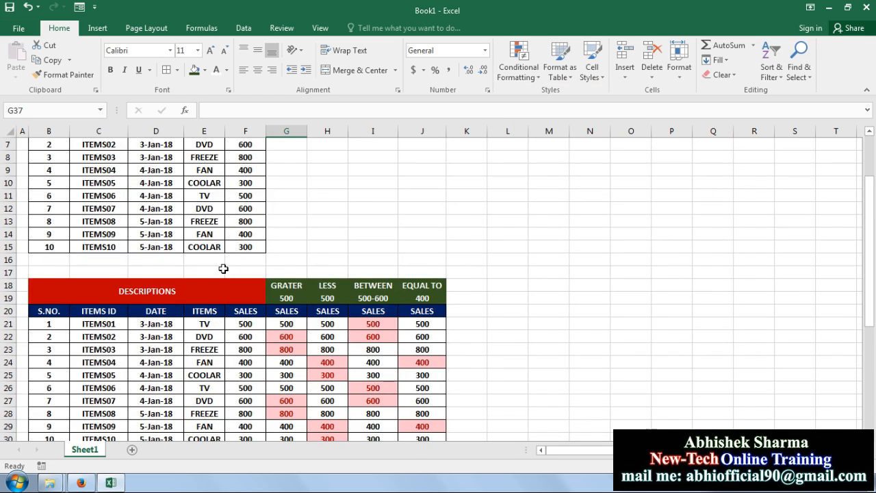
scroll(223, 268, up, 2)
drag(254, 324, 72, 172)
click(53, 60)
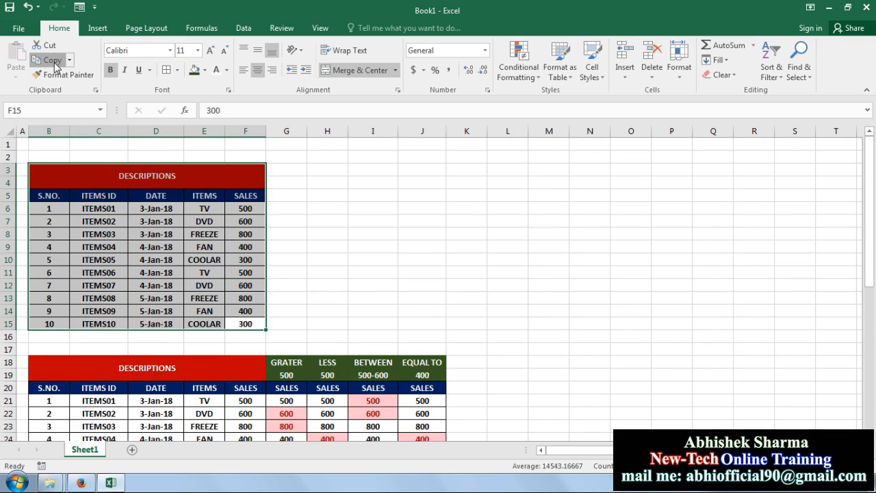
scroll(320, 274, down, 9)
scroll(323, 292, down, 3)
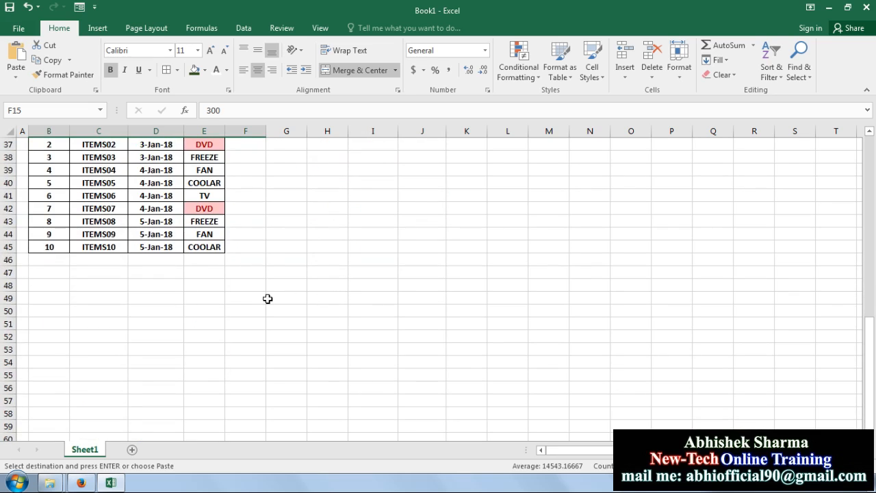
click(37, 286)
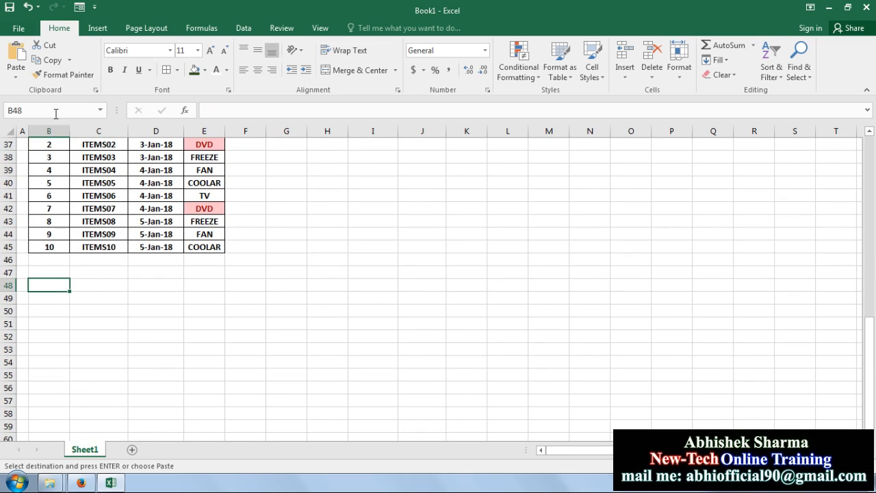
click(16, 59)
scroll(375, 315, down, 3)
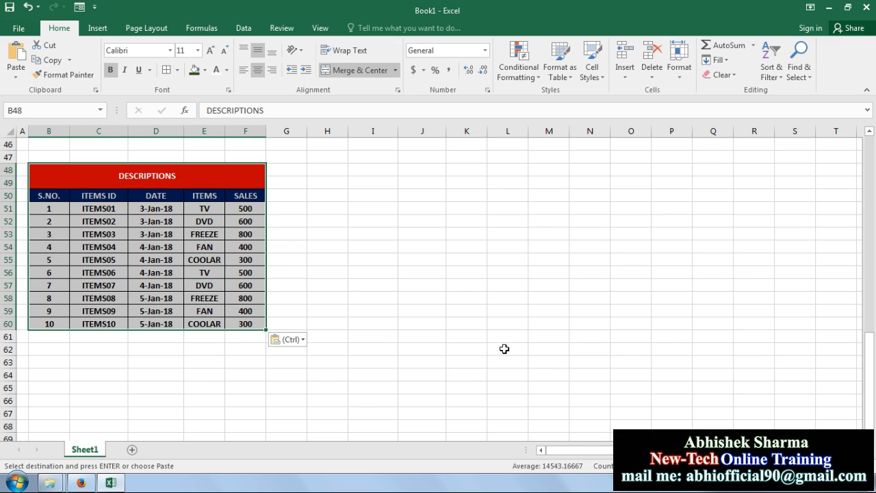
click(309, 258)
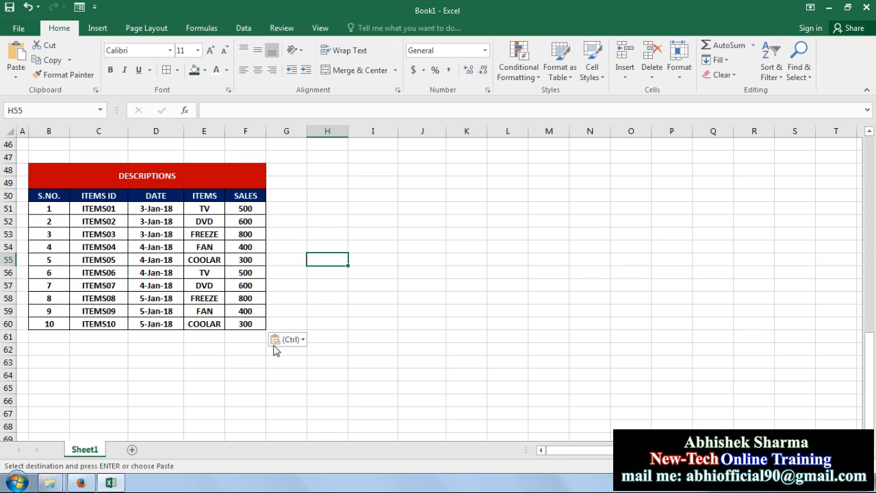
Fill the DATE column in D50:D60 rightward through column G, replacing the new table's ITEMS and SALES columns.
drag(242, 323, 207, 198)
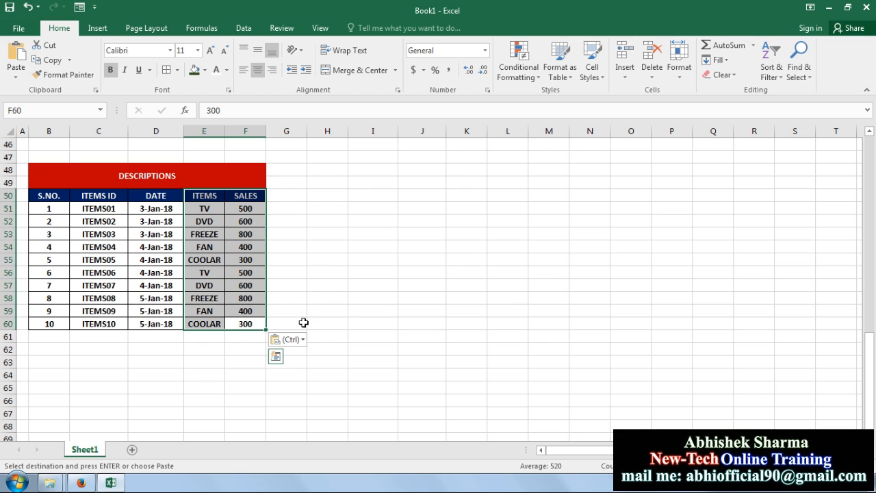
drag(303, 323, 168, 199)
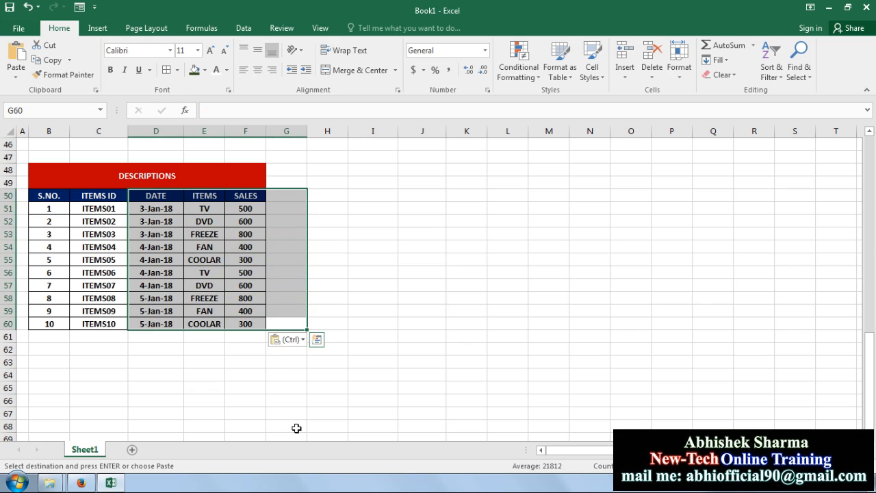
key(ctrl)
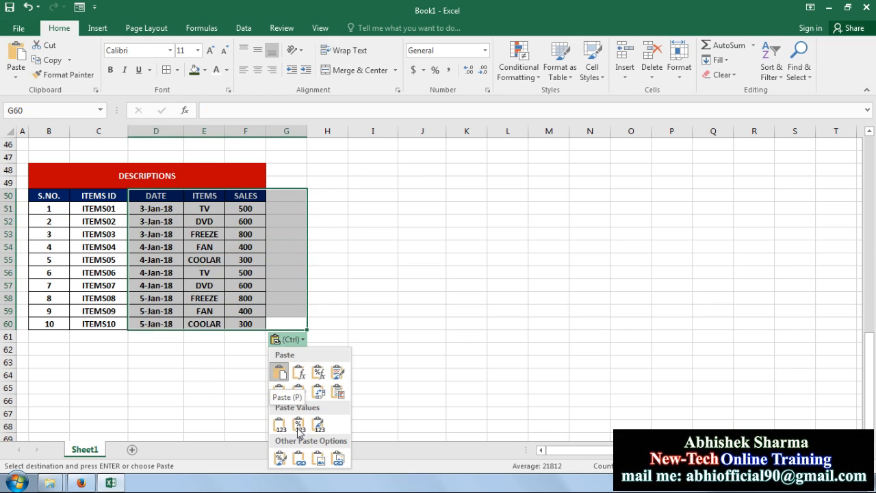
click(368, 334)
key(ctrl+r)
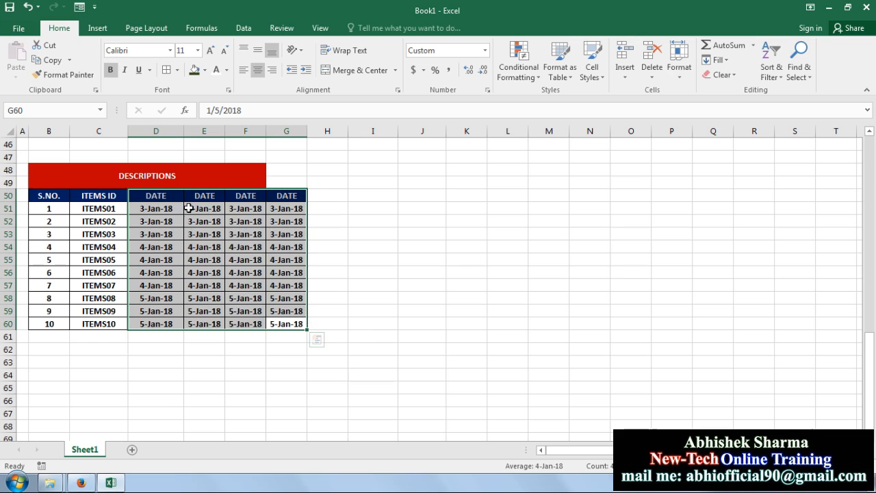
click(374, 246)
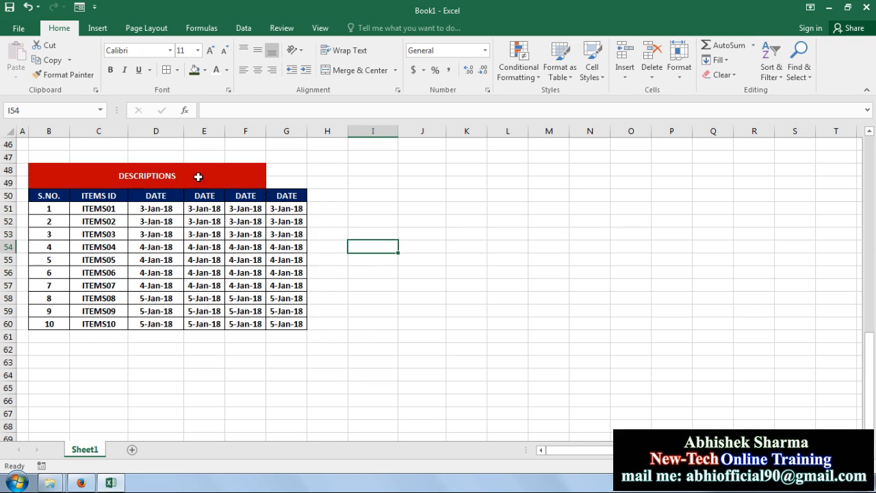
Unmerge the new table's DESCRIPTIONS heading and merge and center it across B48:D49 only.
click(146, 169)
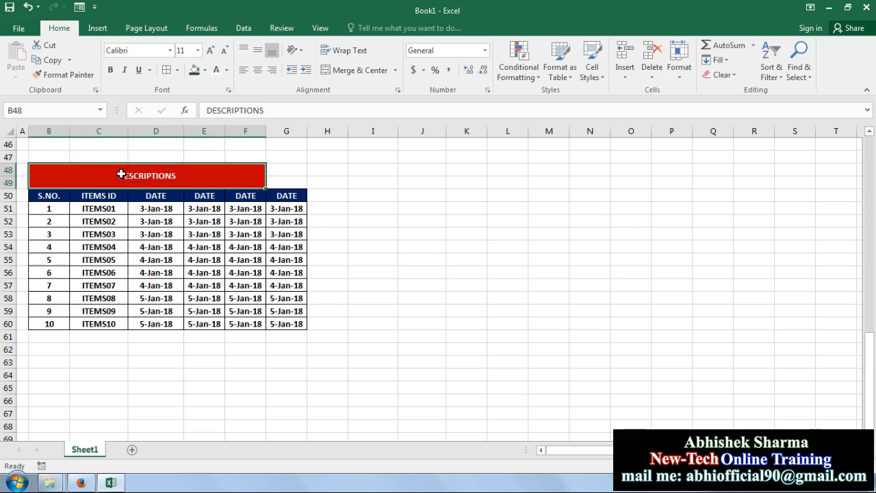
click(336, 70)
drag(171, 185, 60, 167)
click(356, 70)
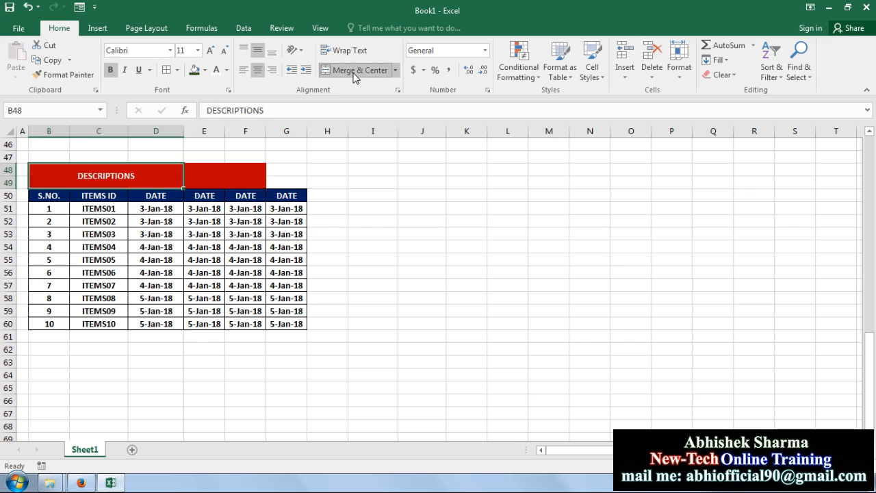
click(386, 201)
Copy the green header formatting from E33:E34 onto E48:G49 above the three added DATE columns.
scroll(395, 235, up, 6)
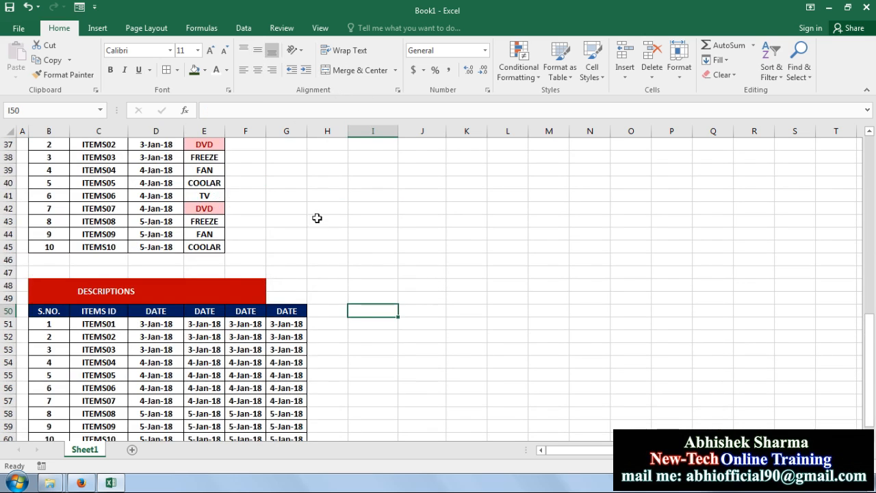
drag(209, 208, 211, 218)
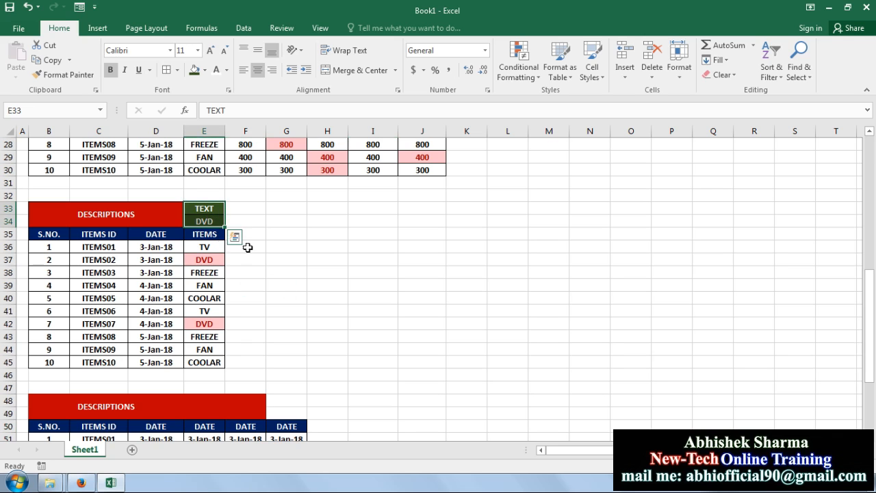
click(68, 75)
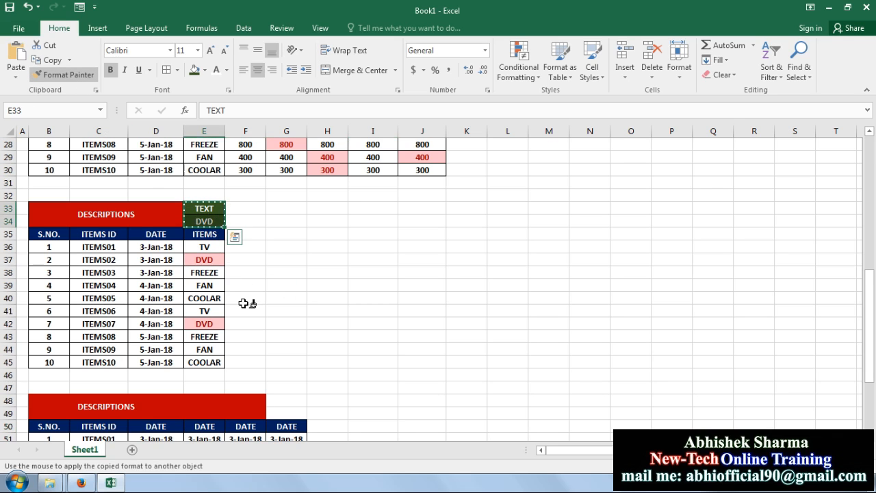
scroll(244, 299, down, 3)
mouse_move(192, 282)
mouse_down()
mouse_move(198, 297)
mouse_move(294, 302)
mouse_up()
click(331, 354)
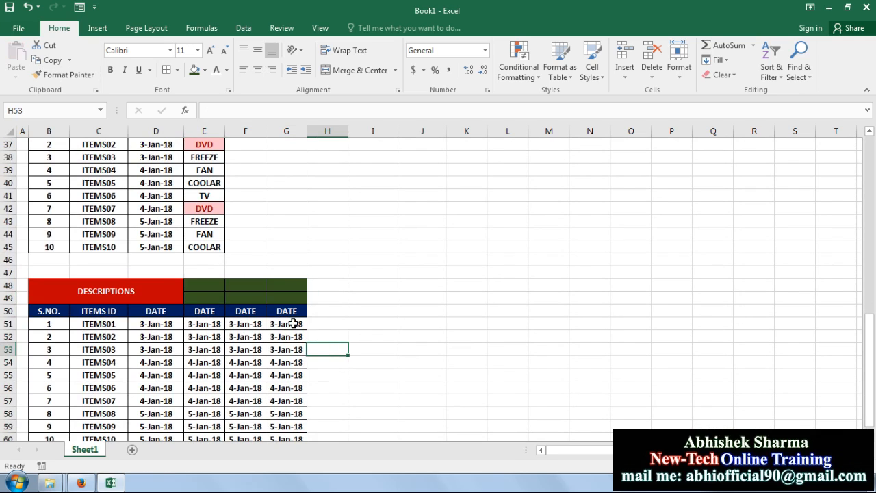
Enter DATE in E48 and fill it rightward through G48.
click(213, 286)
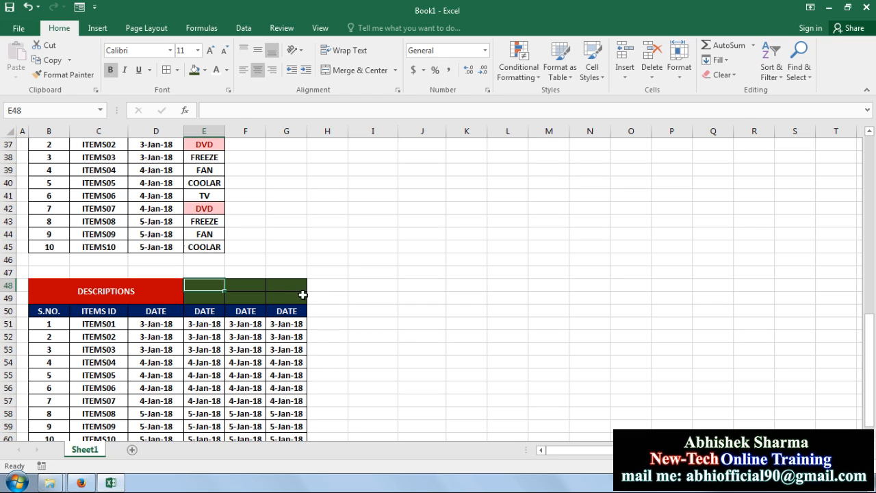
text(DATE)
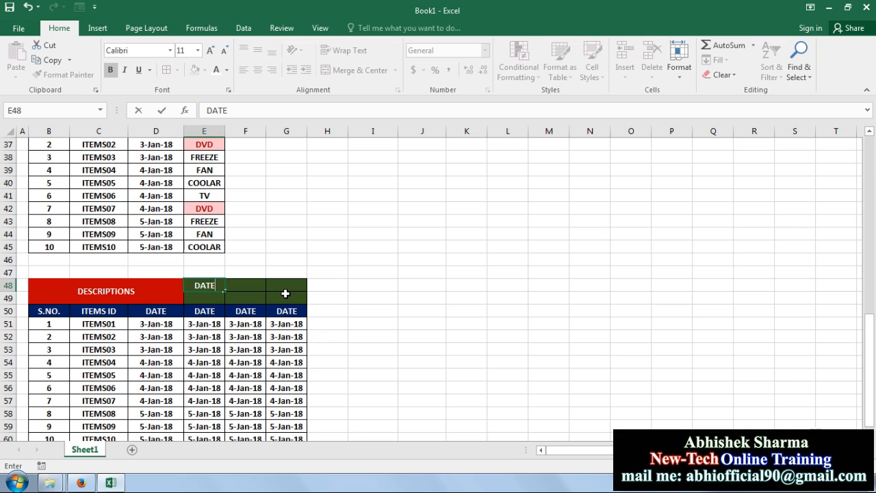
drag(297, 288, 212, 283)
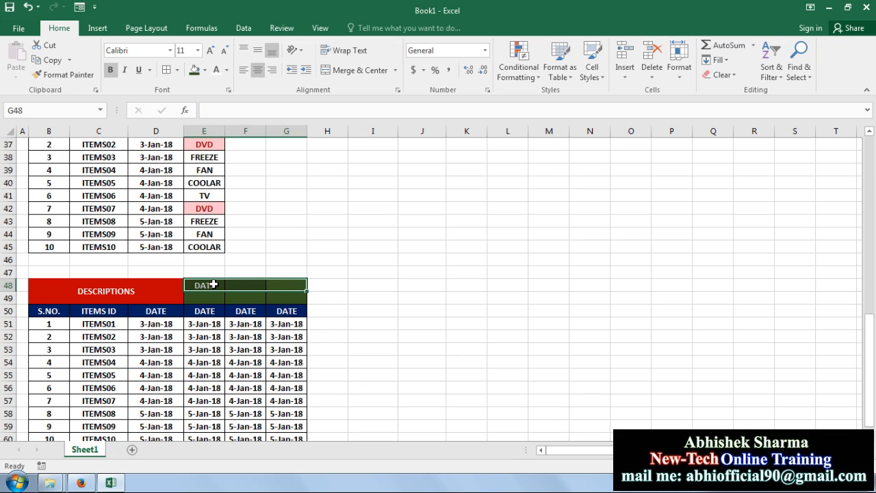
key(ctrl+r)
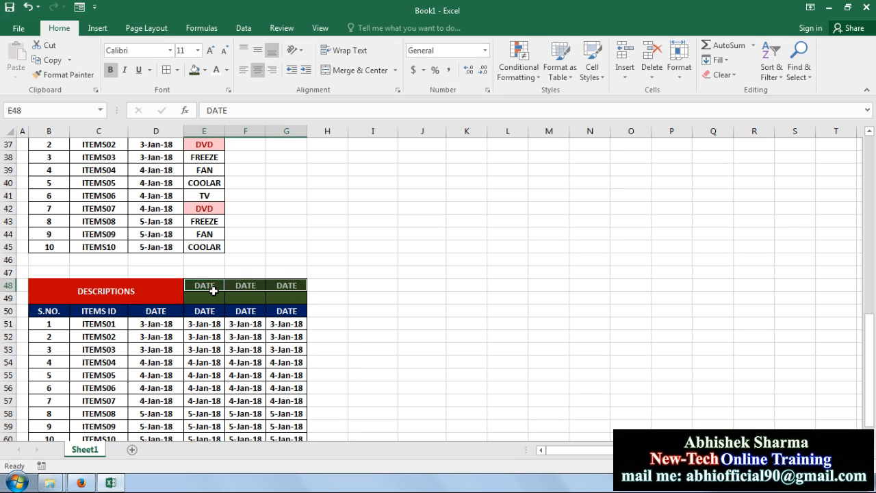
Enter the subheadings YESTERDAY, TODAY and TOMORROW in E49, F49 and G49.
click(215, 299)
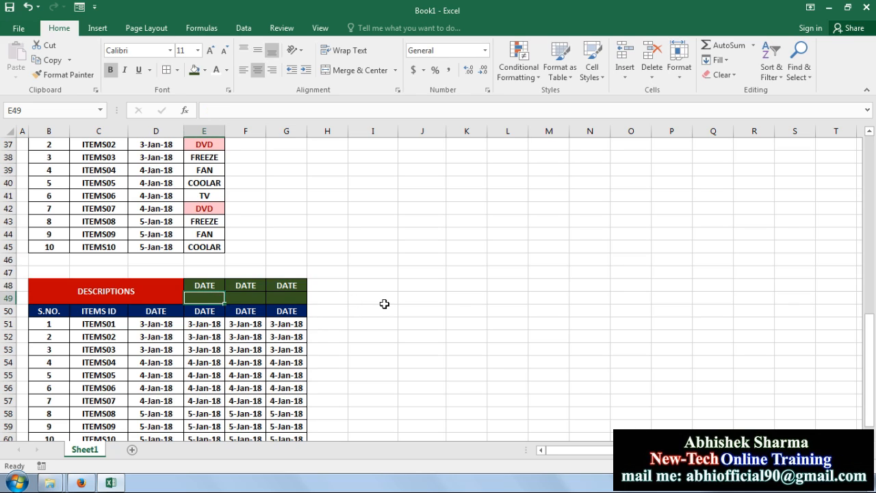
text(YEST)
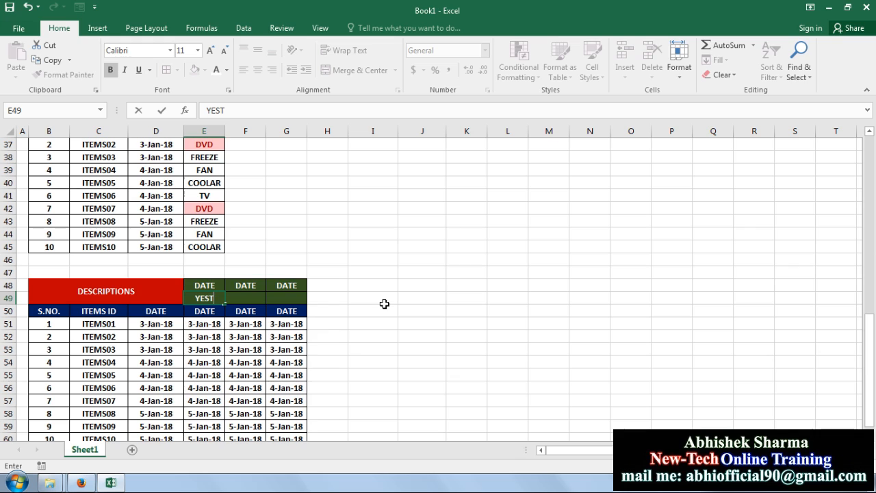
text(ERDAY)
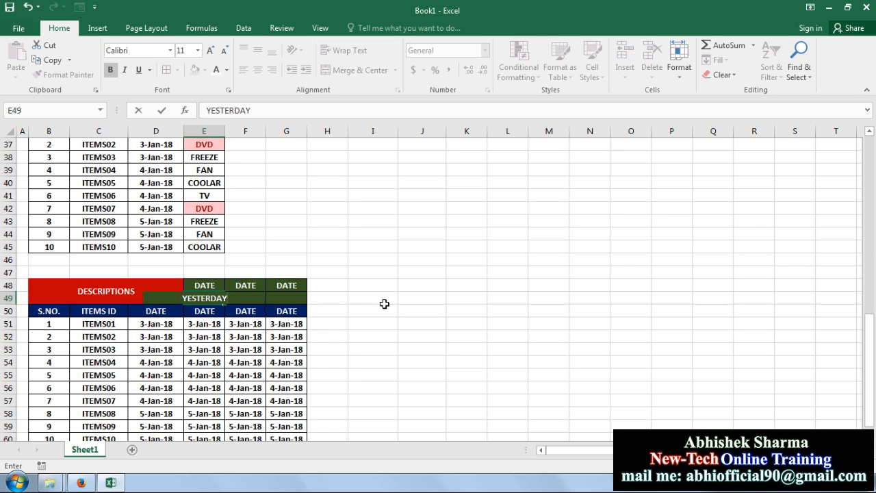
key(Tab)
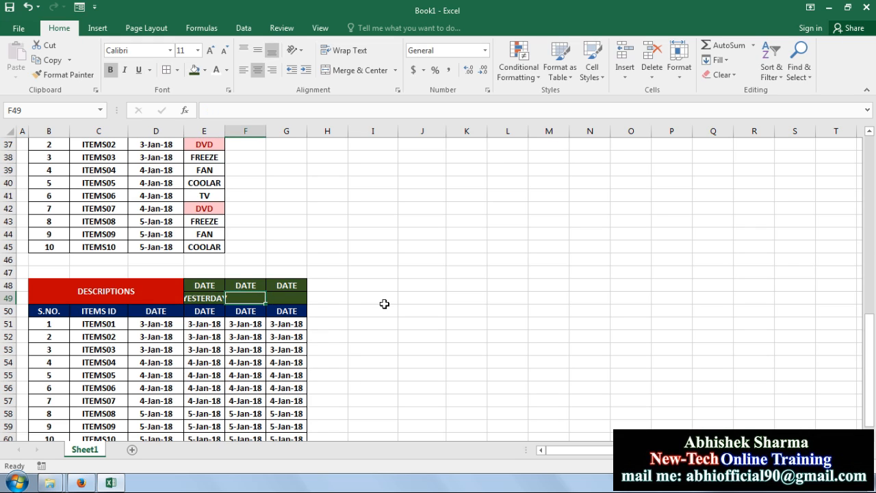
text(TODAY)
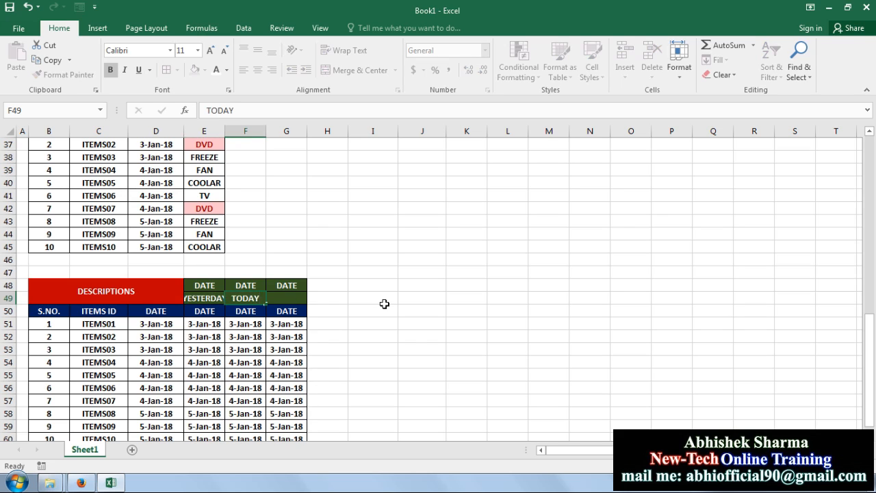
key(Tab)
text(T)
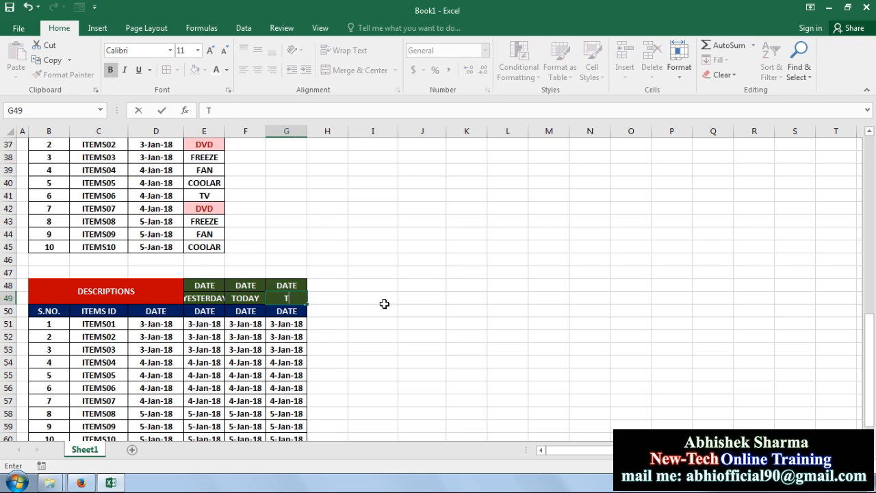
text(OMORRO)
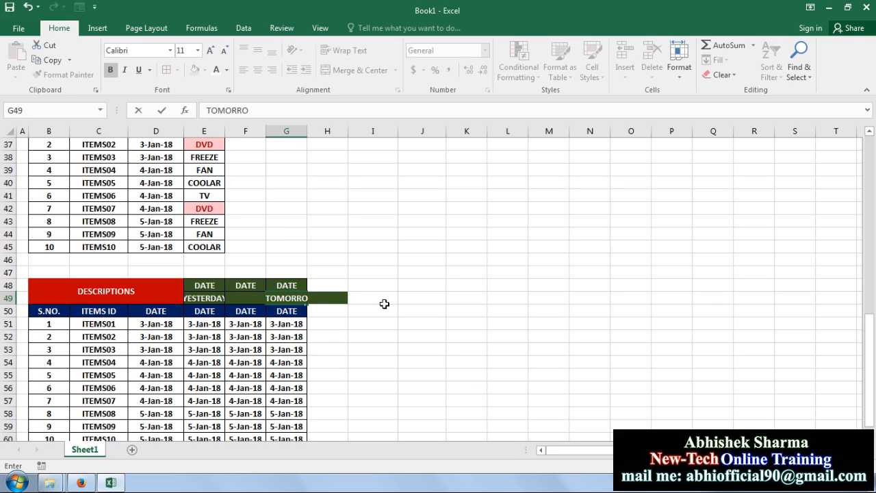
text(W)
click(382, 306)
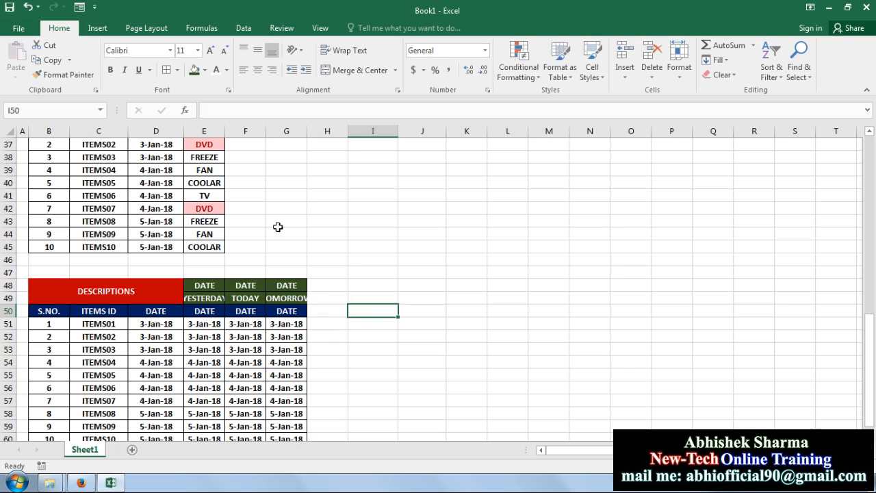
Widen columns E and G to fit the YESTERDAY and TOMORROW headings.
mouse_move(228, 130)
mouse_down()
mouse_move(282, 130)
mouse_move(240, 130)
mouse_up()
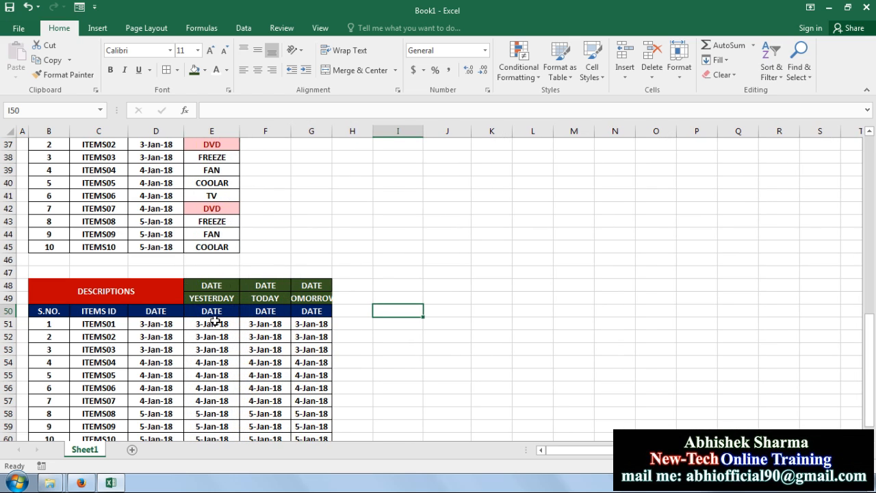
drag(333, 130, 347, 133)
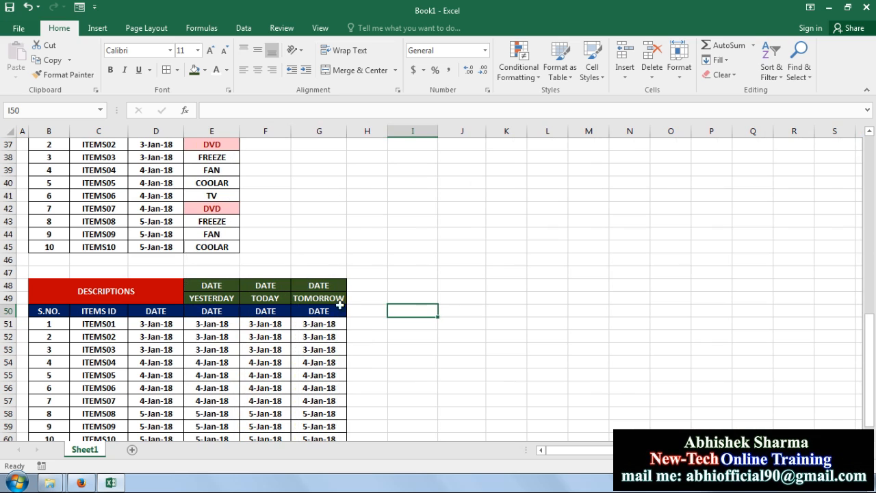
click(407, 383)
Highlight dates occurring Yesterday in E51:E60 with Light Red Fill with Dark Red Text.
scroll(384, 411, down, 3)
scroll(264, 363, up, 1)
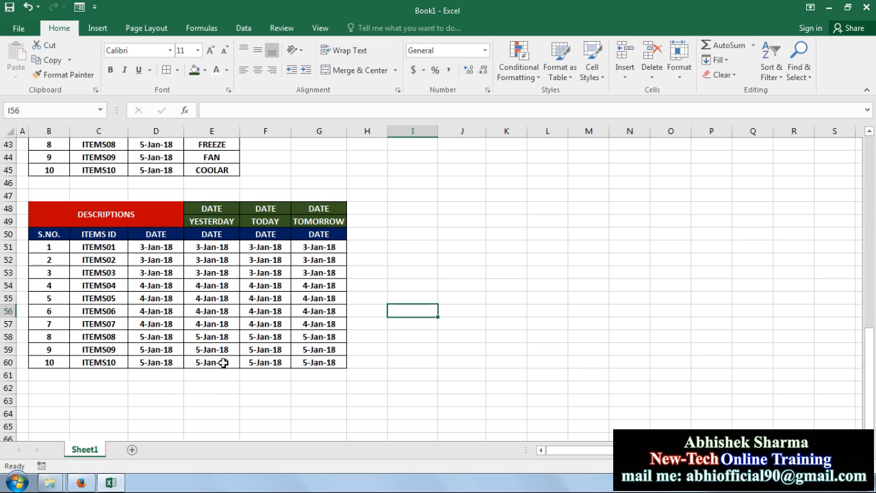
drag(224, 363, 226, 248)
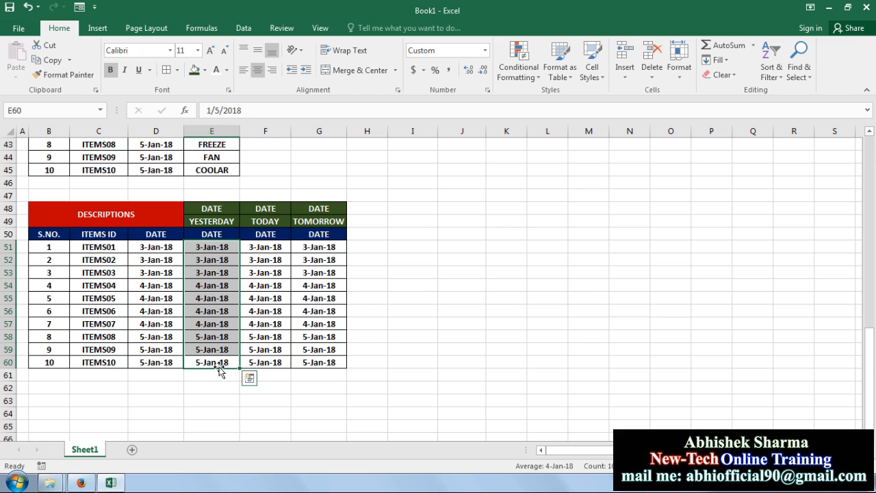
click(519, 68)
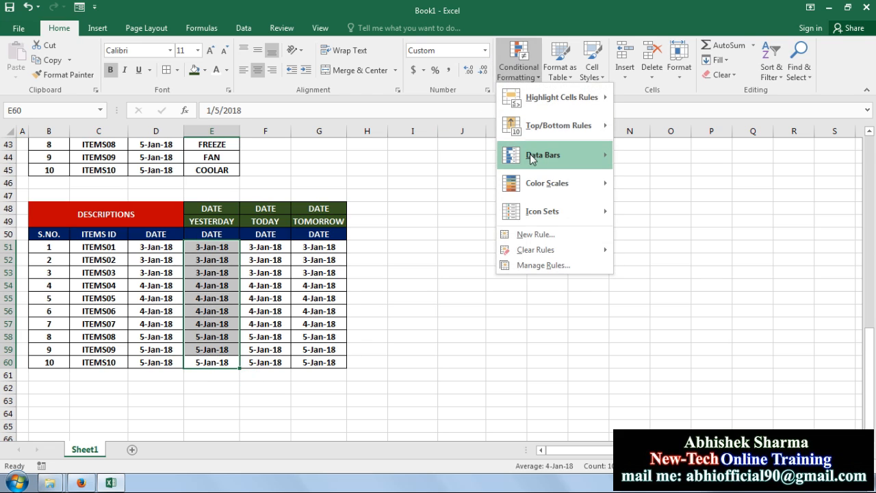
mouse_move(575, 103)
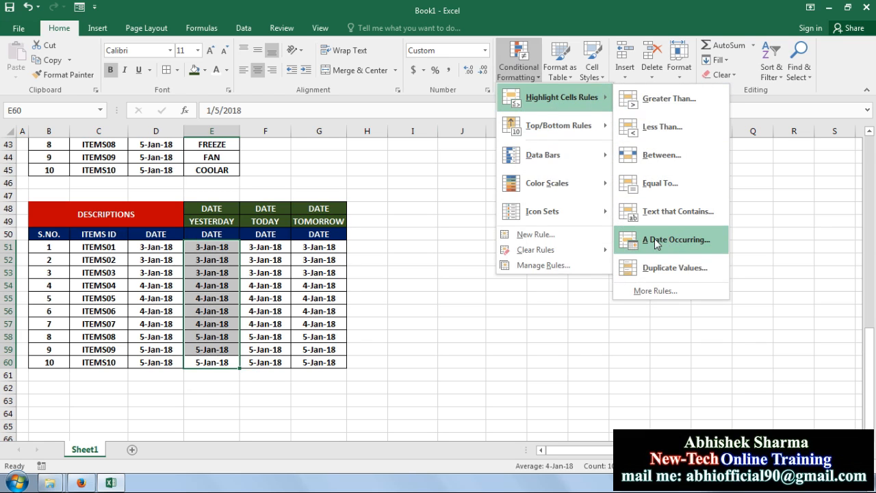
click(675, 240)
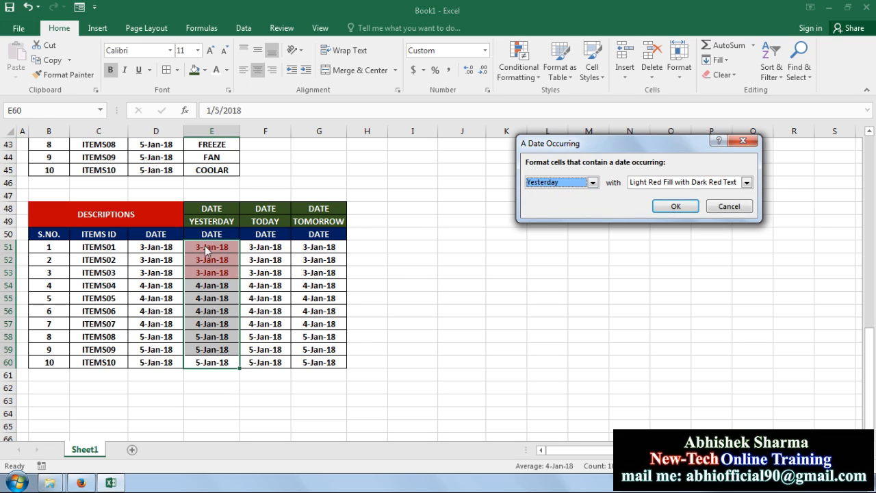
click(685, 209)
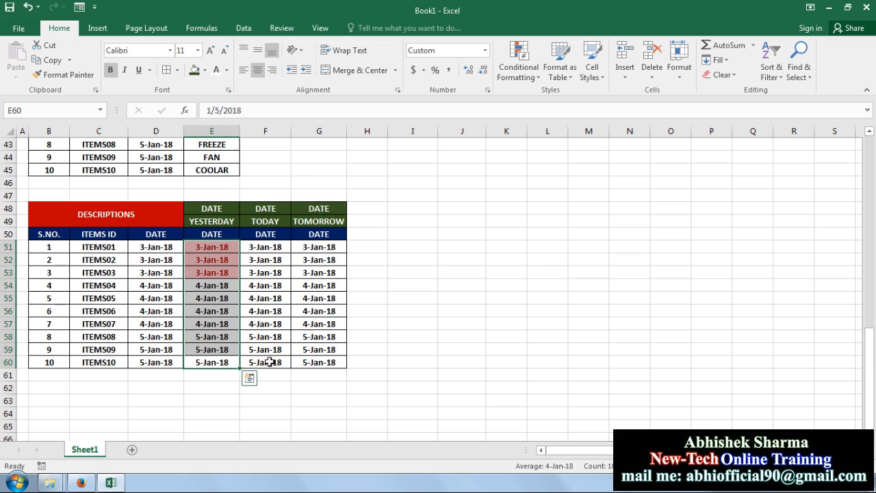
Apply an A Date Occurring rule for Today to F51:F60 with Light Red Fill with Dark Red Text.
drag(270, 361, 284, 245)
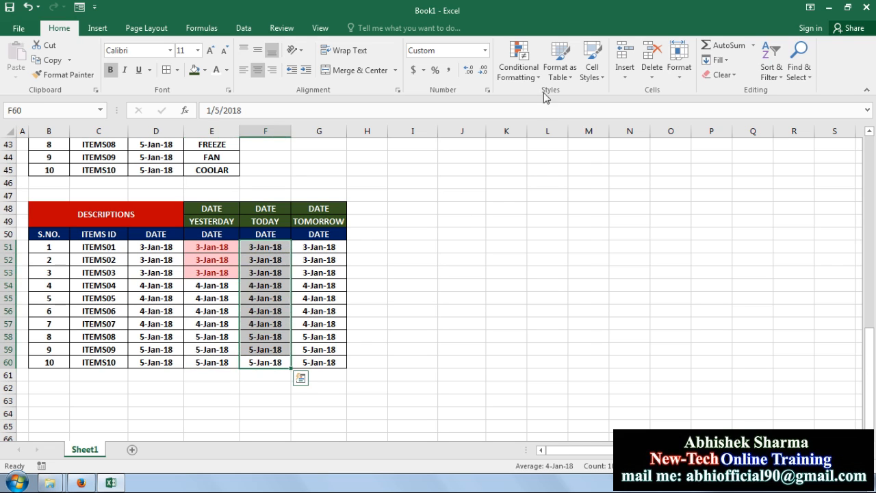
click(518, 67)
mouse_move(531, 97)
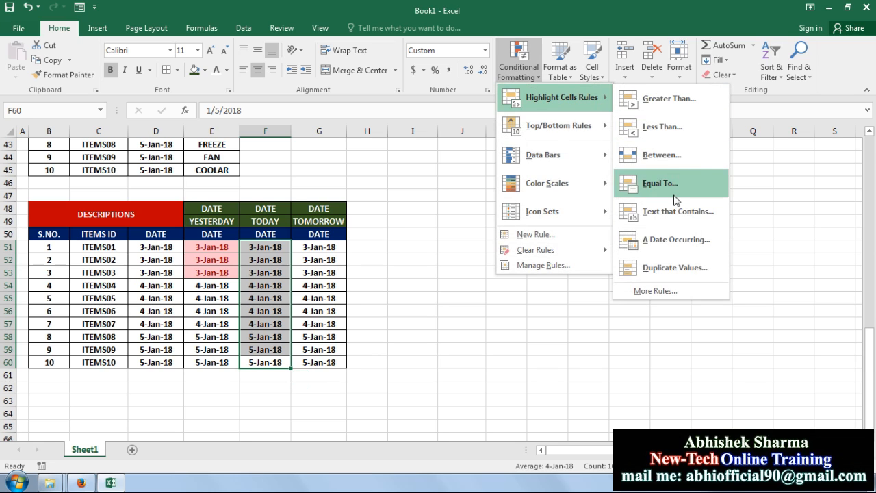
click(668, 241)
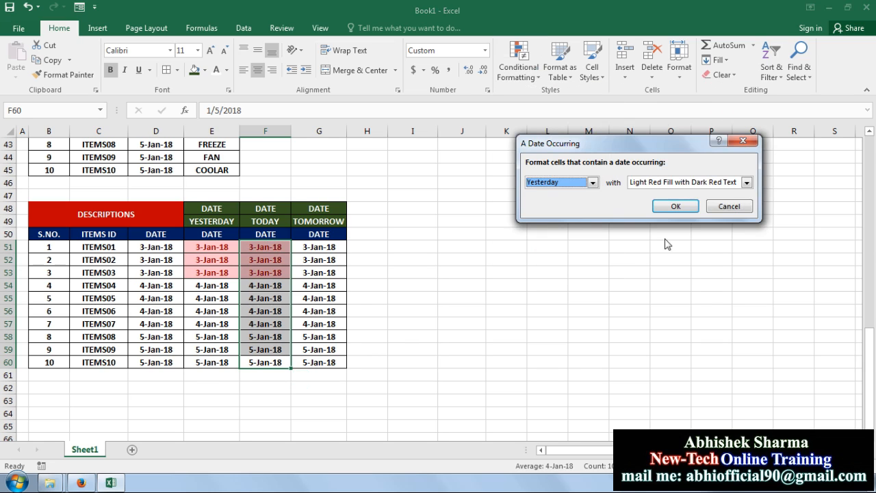
click(593, 183)
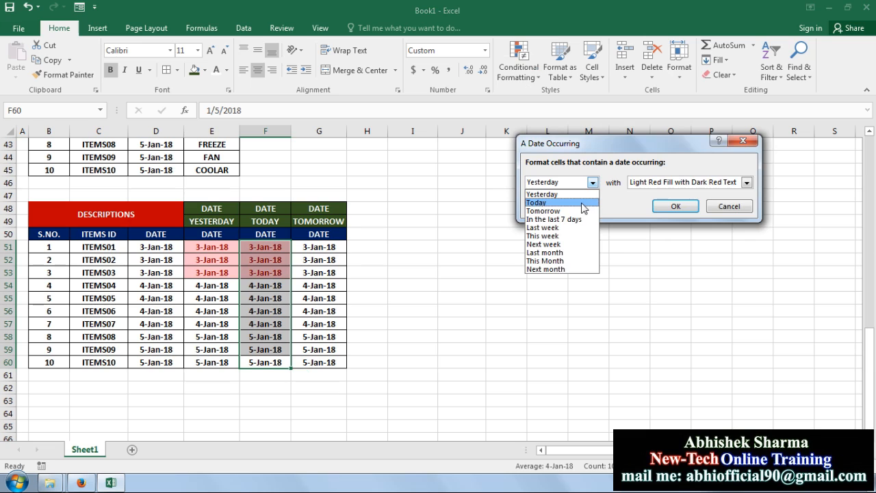
click(584, 203)
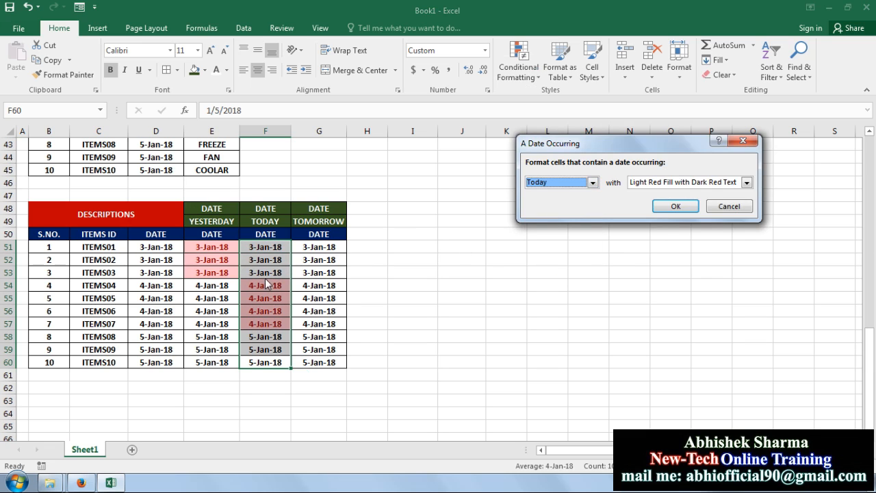
click(675, 207)
click(503, 309)
Apply an A Date Occurring rule for Tomorrow to G51:G60 with Light Red Fill with Dark Red Text.
drag(334, 363, 335, 247)
click(541, 78)
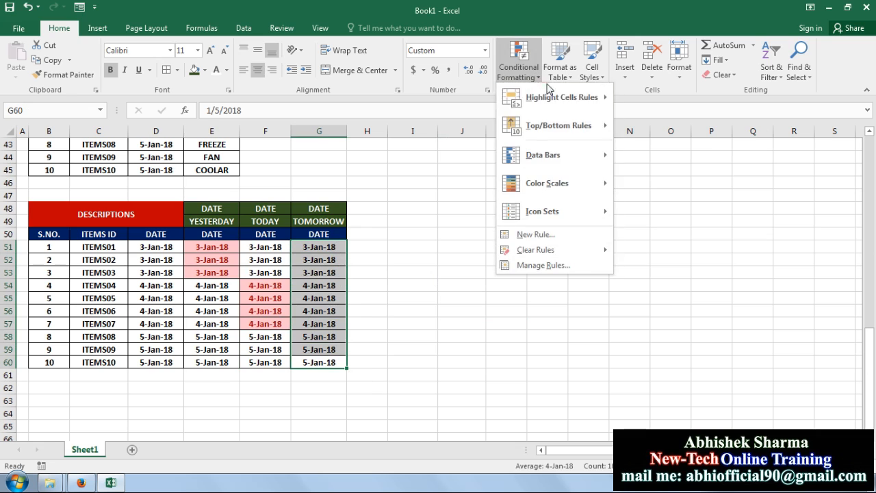
mouse_move(568, 97)
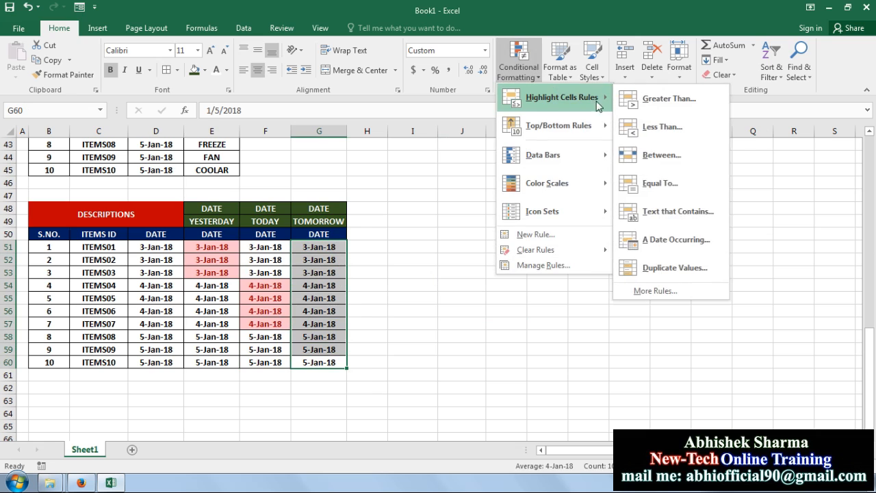
click(679, 241)
click(588, 184)
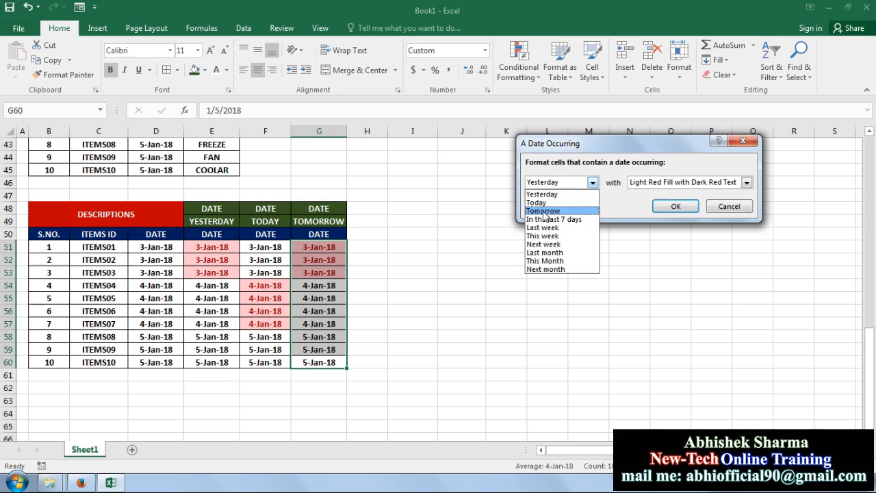
click(544, 212)
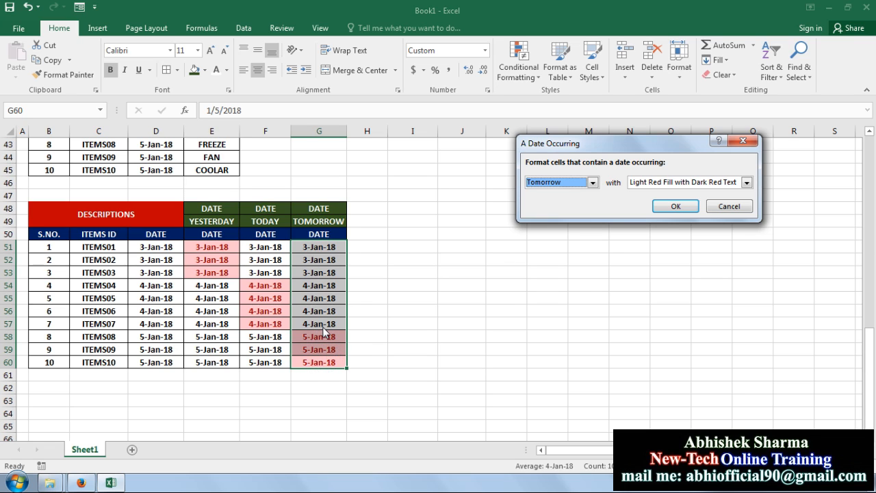
click(593, 182)
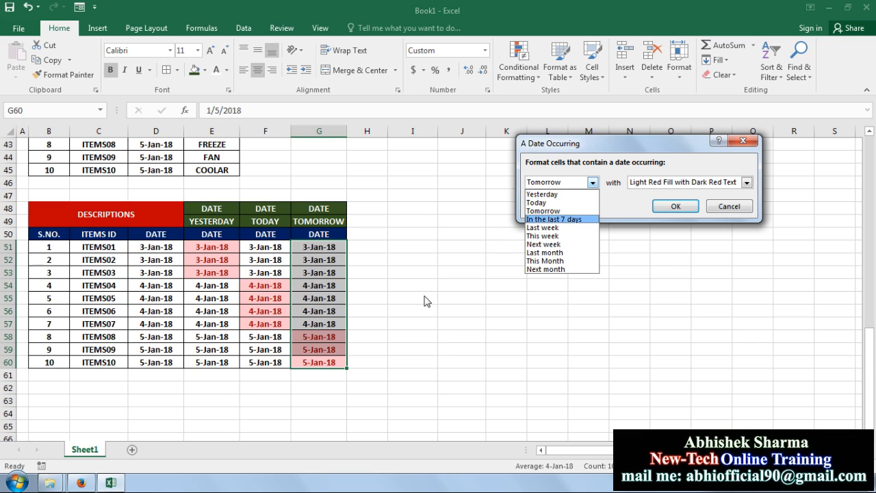
click(558, 212)
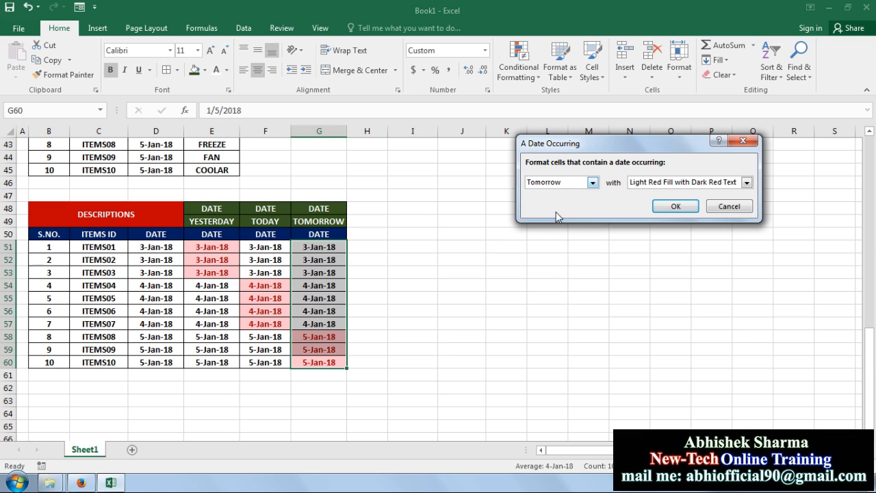
click(688, 208)
click(412, 313)
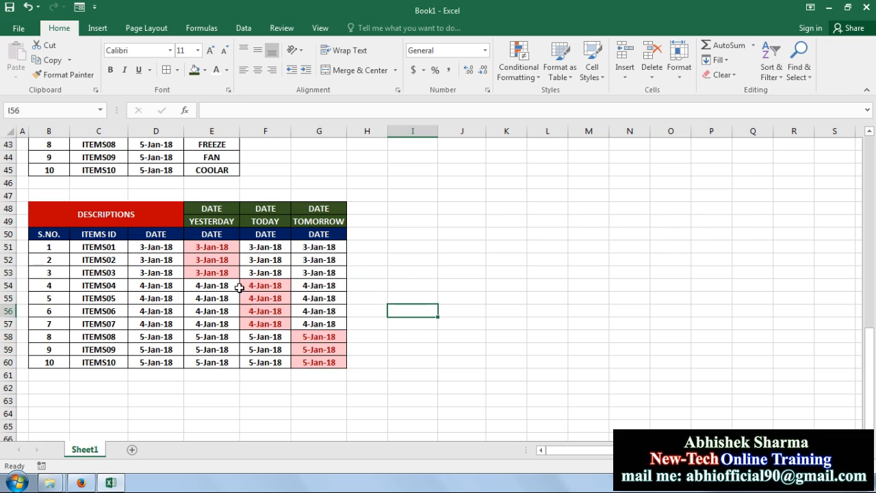
click(529, 83)
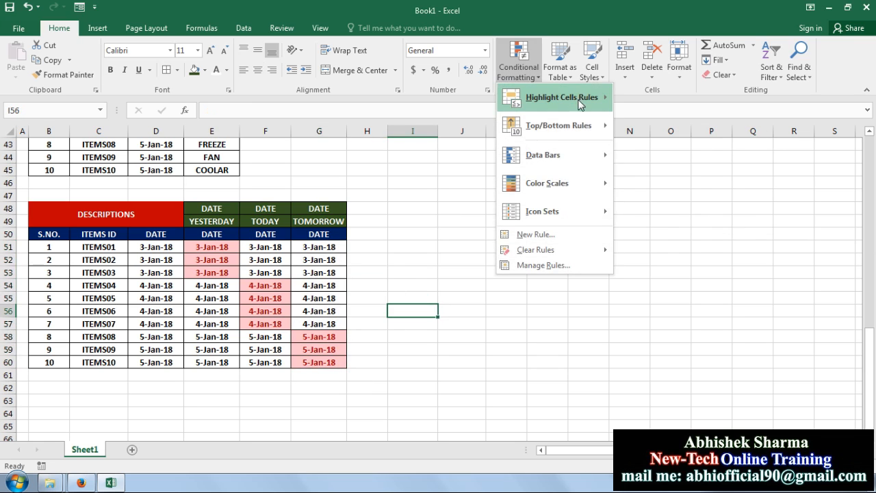
mouse_move(562, 97)
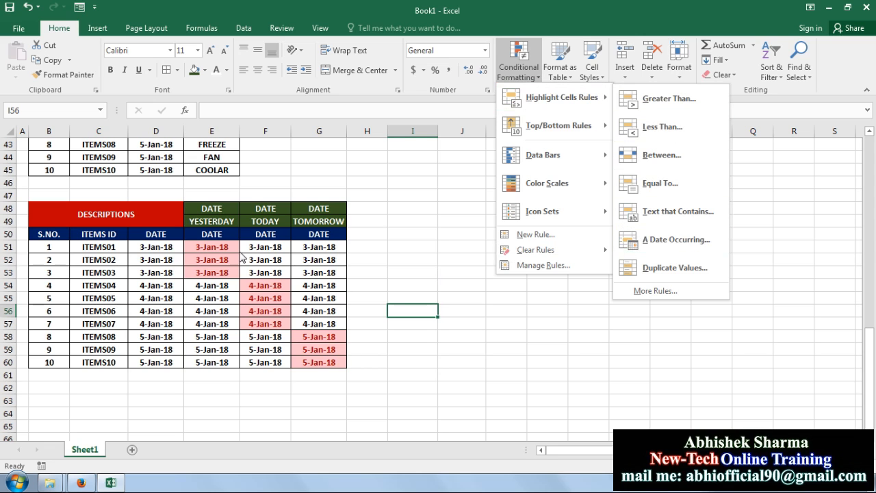
key(Escape)
key(Escape)
scroll(356, 323, up, 4)
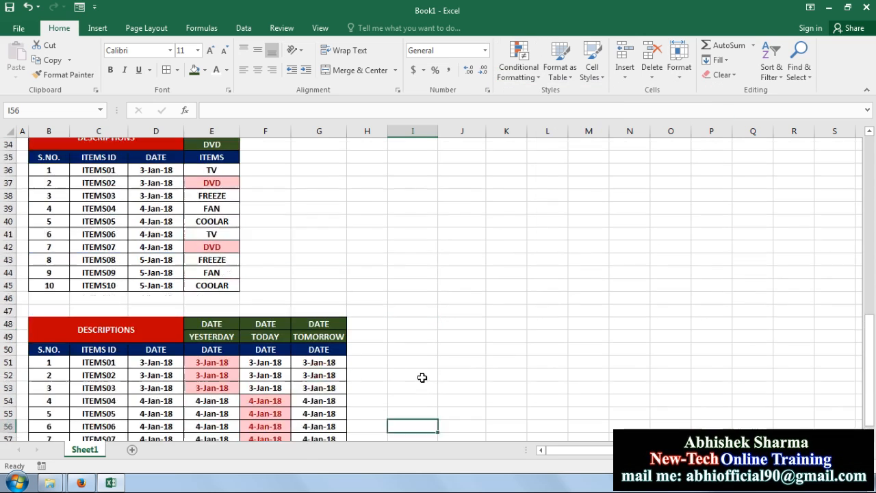
click(533, 77)
mouse_move(561, 98)
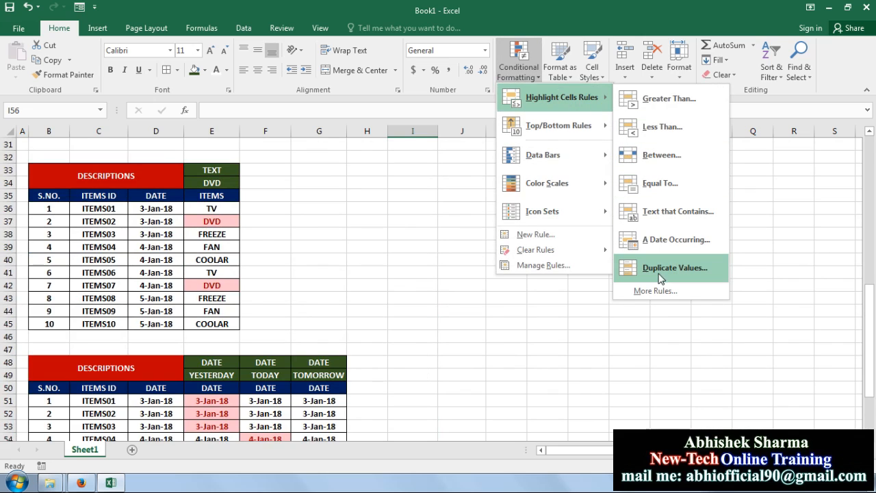
click(427, 319)
scroll(426, 309, down, 2)
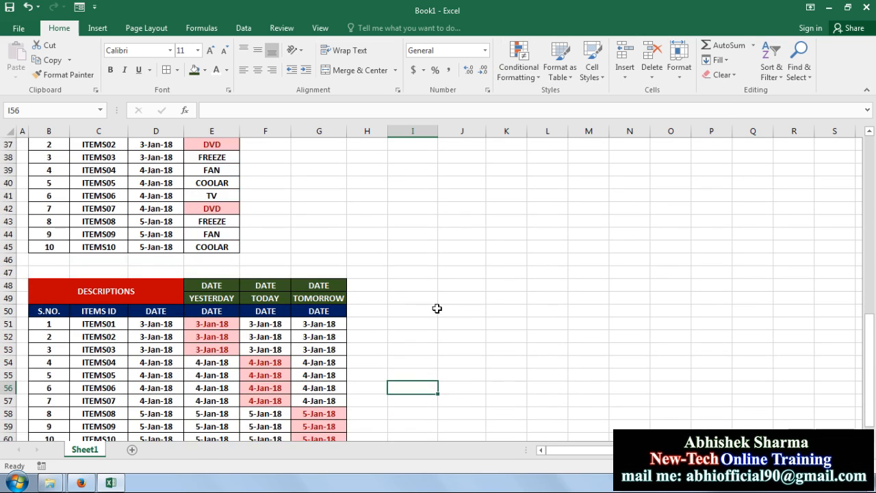
scroll(479, 307, down, 2)
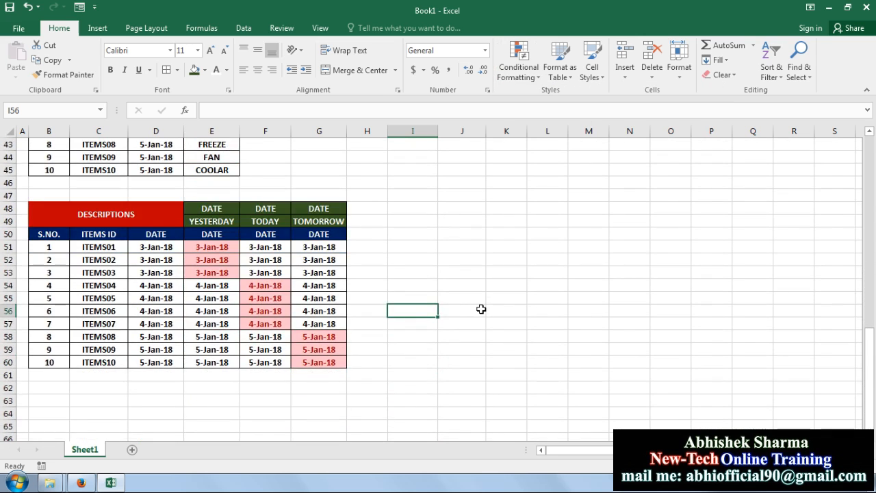
Copy the original DESCRIPTIONS table in B3:F15 and paste it below the date tables, starting at B63.
scroll(446, 315, up, 8)
scroll(446, 324, up, 6)
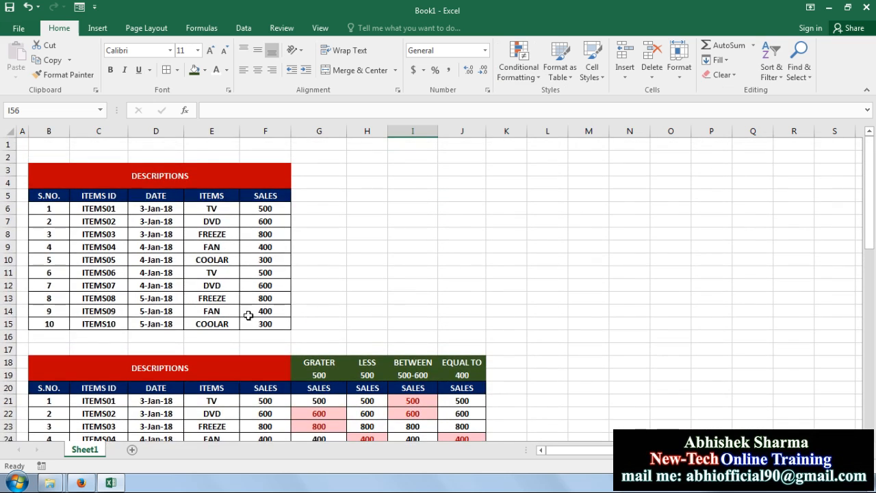
drag(265, 322, 61, 178)
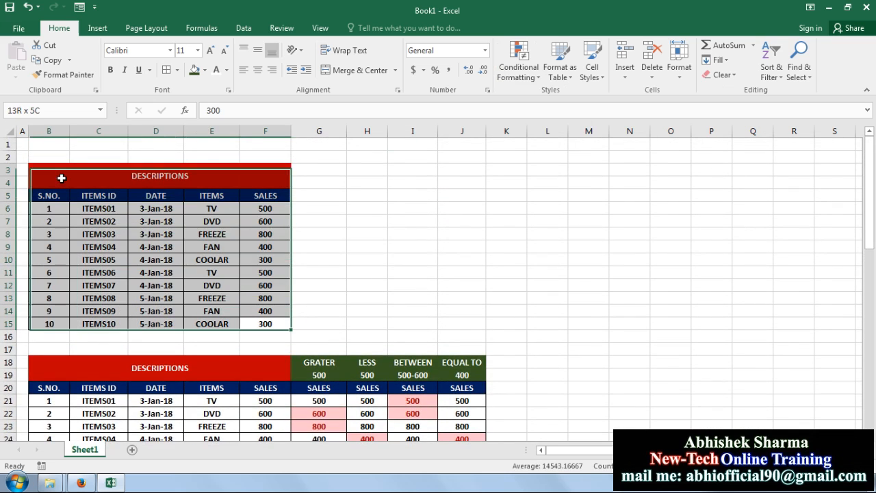
click(49, 60)
scroll(222, 259, down, 4)
scroll(222, 258, down, 12)
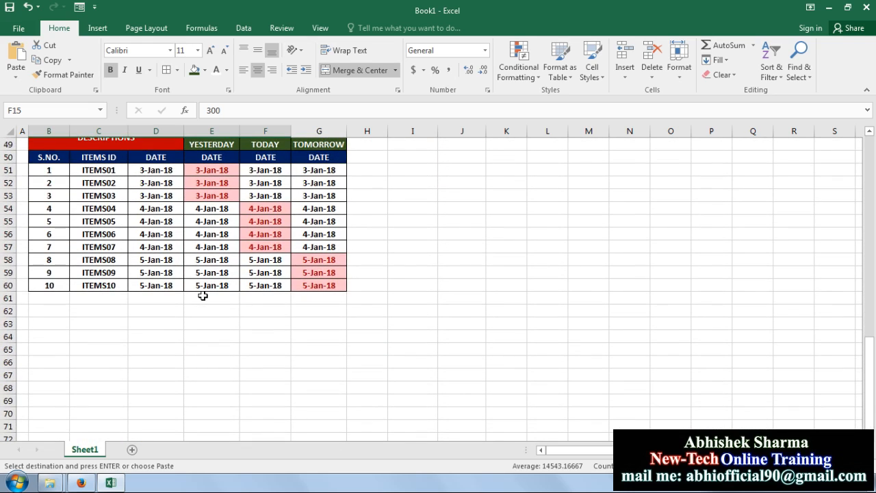
click(58, 327)
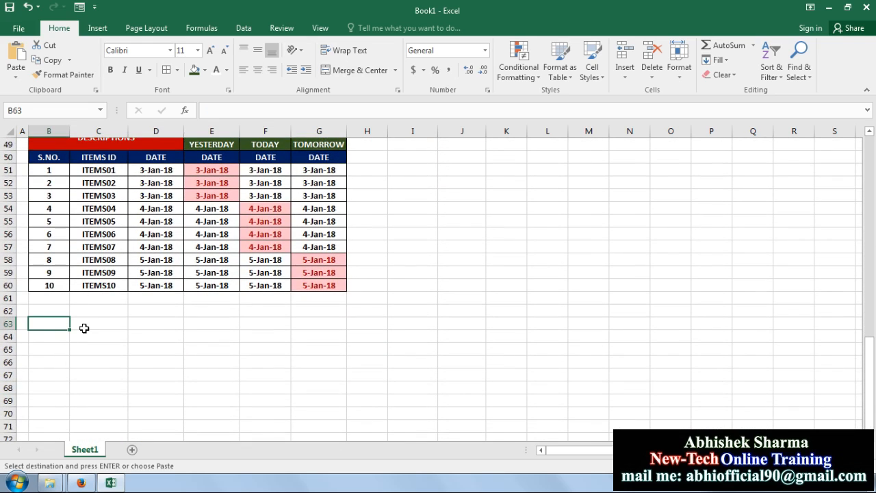
click(16, 52)
scroll(410, 353, down, 2)
click(395, 313)
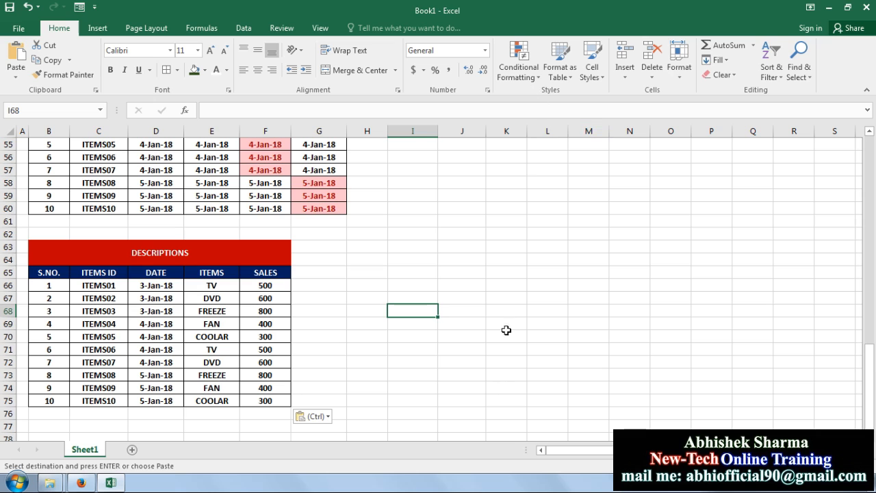
Delete the DATE column cells D65:D75 from the pasted table, shifting the remaining cells left.
drag(175, 273, 168, 388)
click(218, 273)
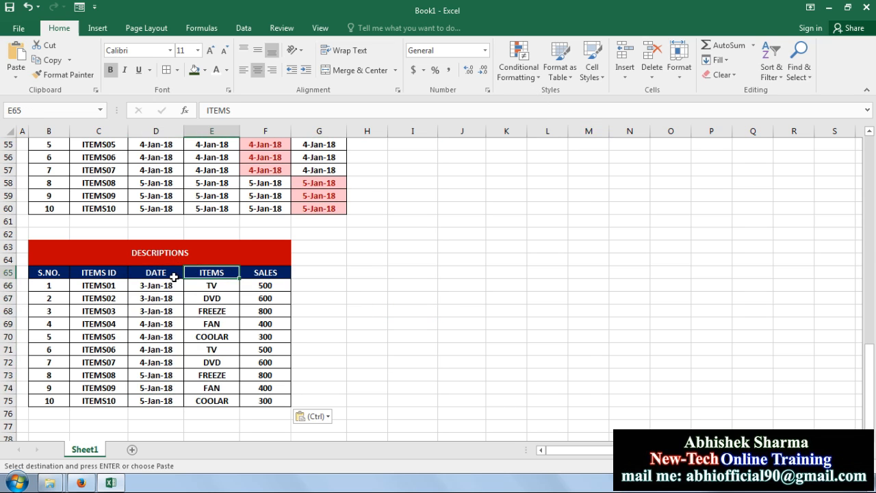
drag(163, 276, 160, 401)
click(652, 74)
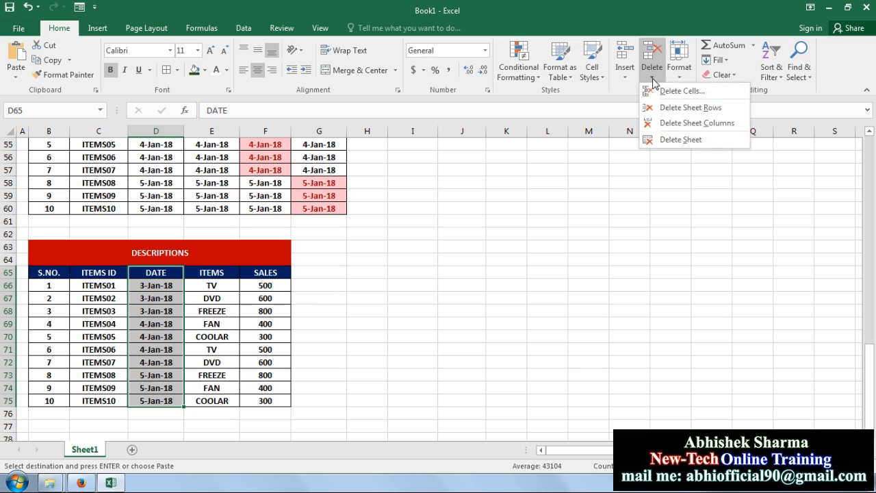
click(670, 91)
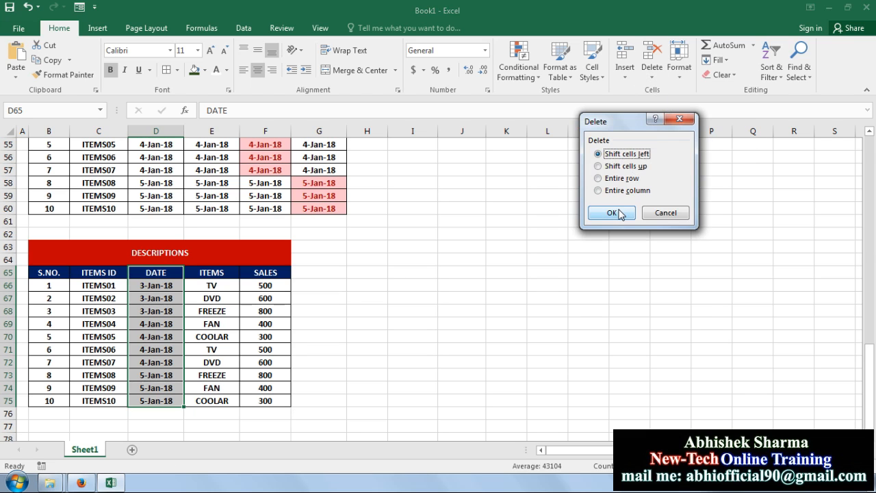
click(622, 213)
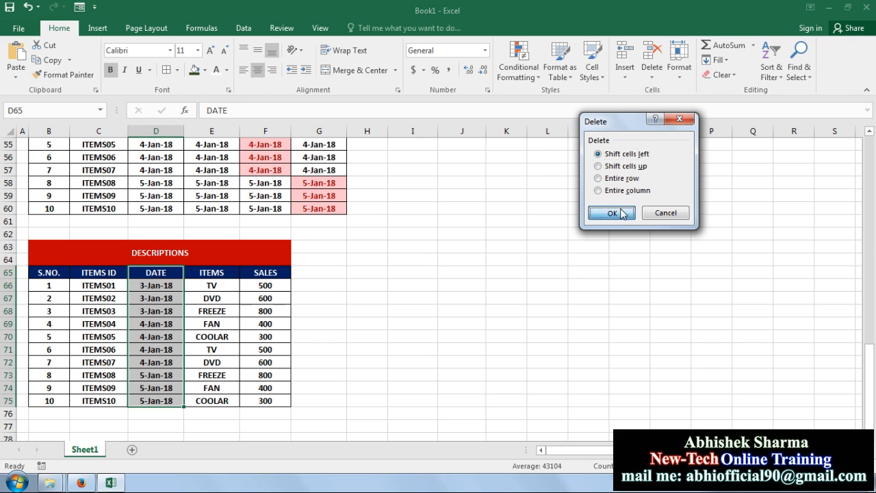
click(292, 336)
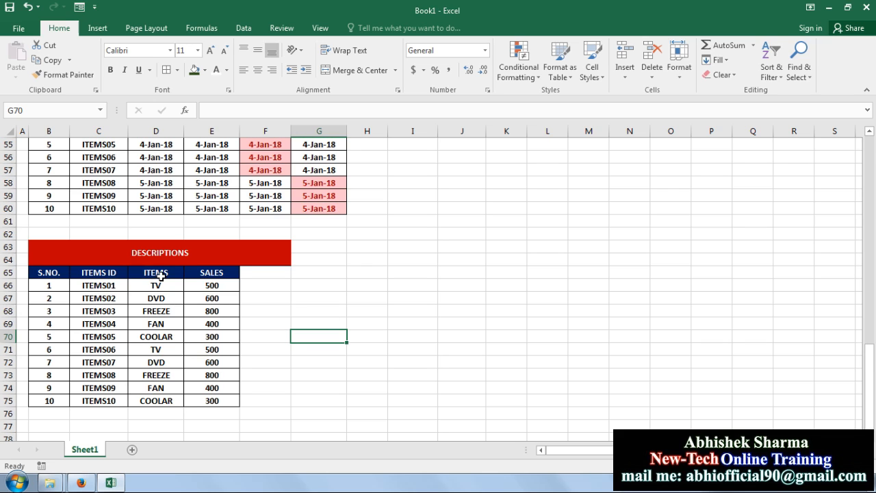
drag(212, 401, 212, 275)
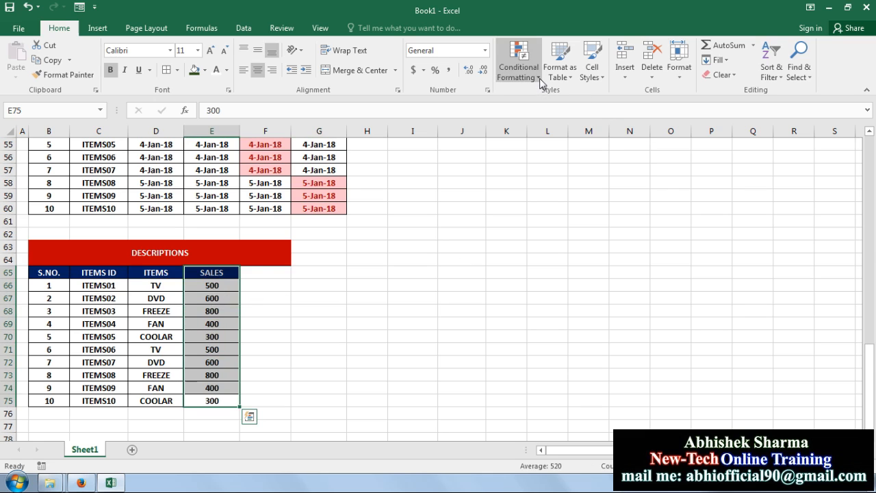
click(264, 402)
click(212, 401)
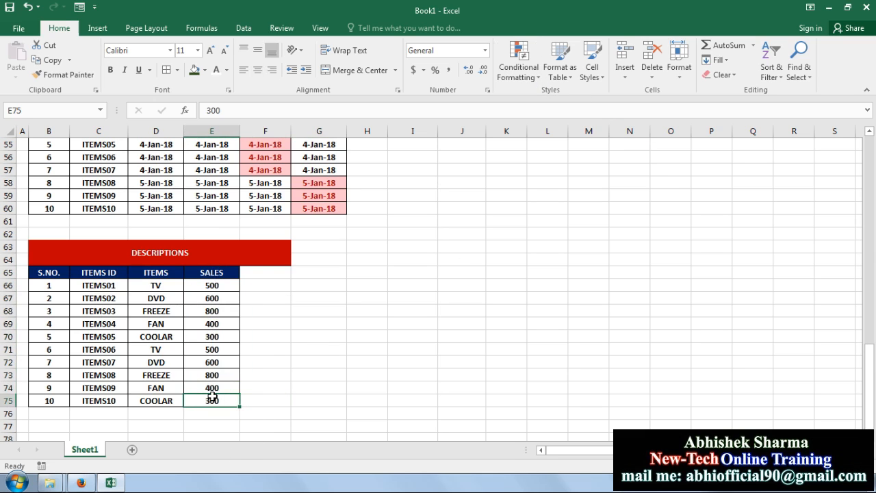
drag(212, 400, 117, 170)
click(217, 313)
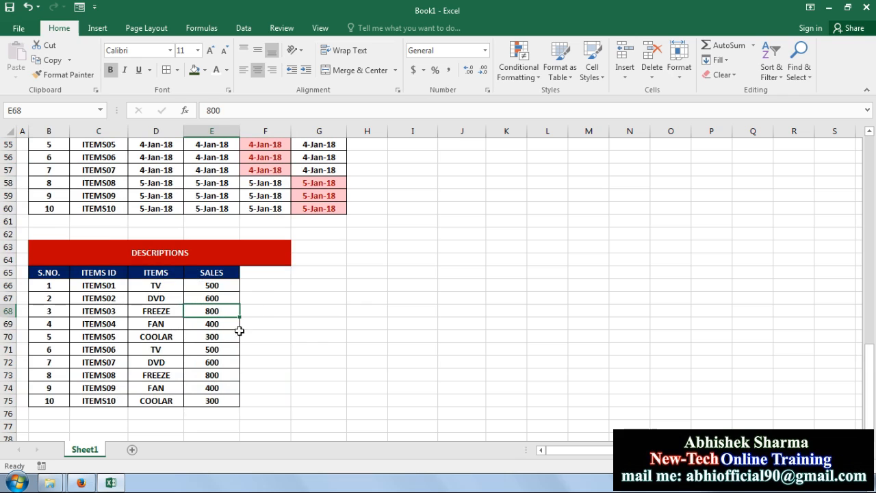
drag(221, 400, 222, 277)
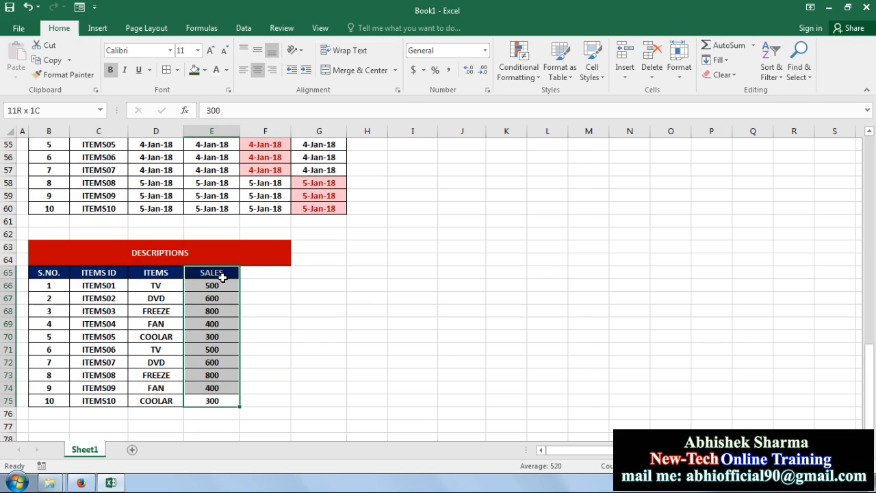
click(294, 358)
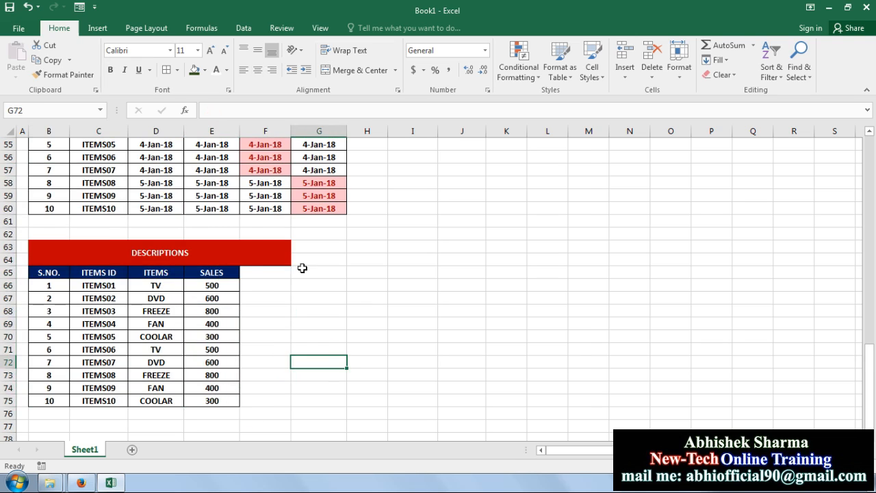
click(288, 388)
Unmerge the pasted table's DESCRIPTIONS heading and merge and center it across B63:E64 only.
click(186, 245)
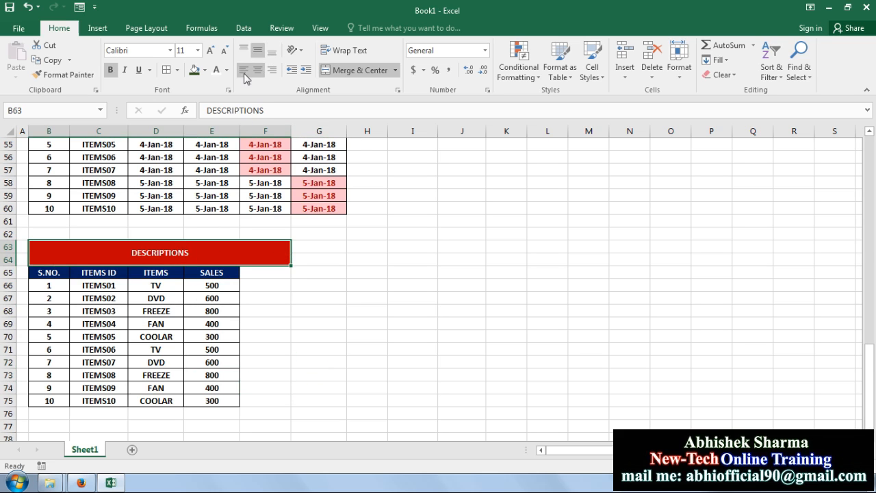
click(345, 70)
click(246, 308)
drag(226, 258, 59, 249)
click(332, 70)
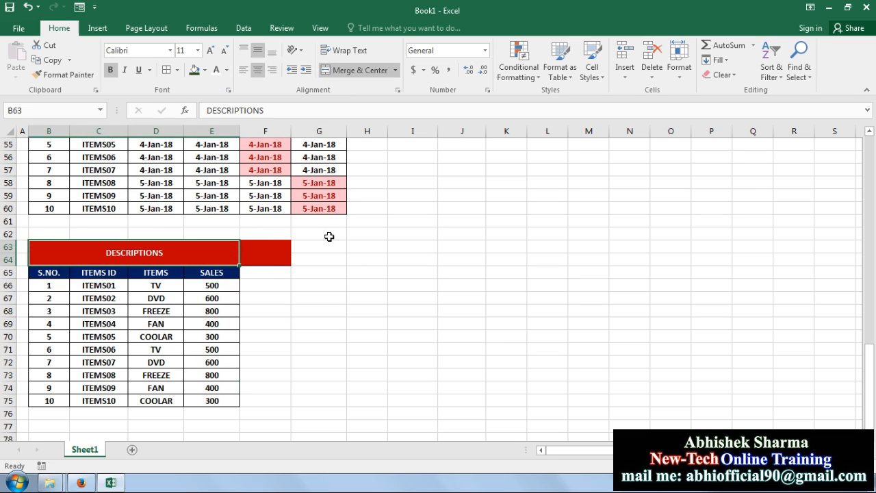
Clear the leftover red heading cells beside the new table by clearing everything in F62:F65.
drag(268, 273, 272, 299)
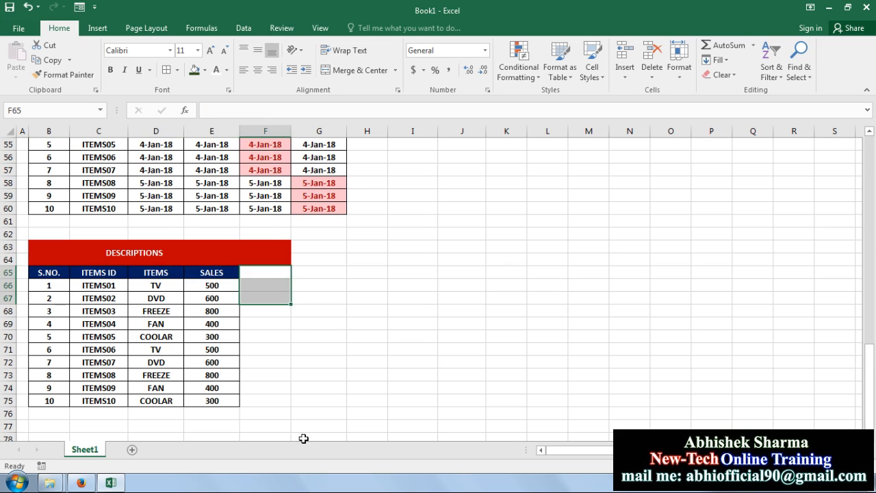
drag(274, 239, 274, 273)
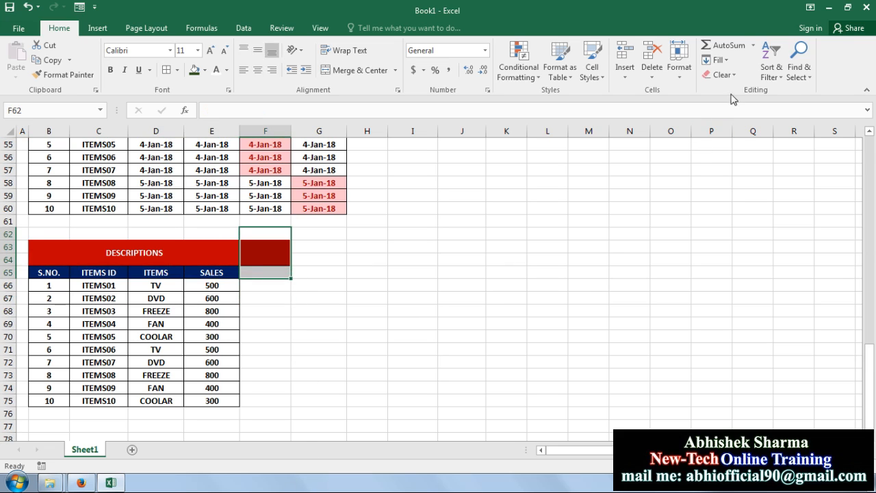
click(724, 75)
click(734, 89)
click(479, 348)
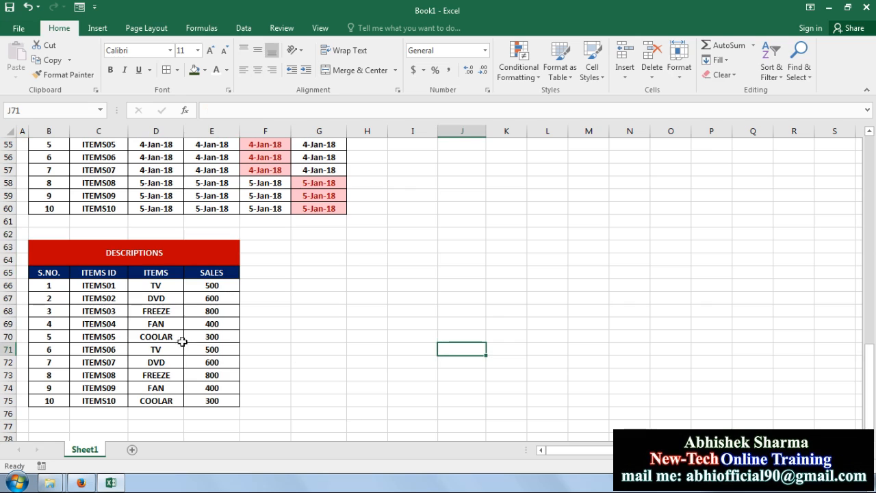
Clear everything in B73:E76 to remove item rows 8 to 10 from the new table.
click(272, 401)
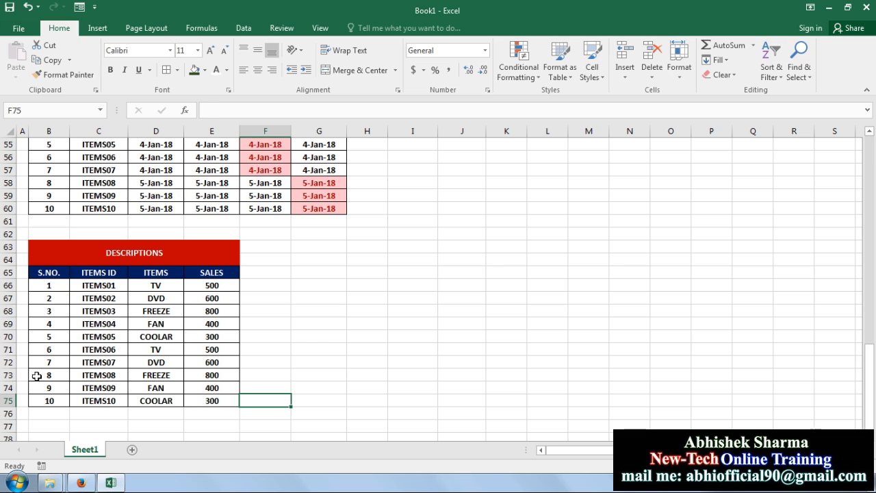
drag(38, 377, 226, 413)
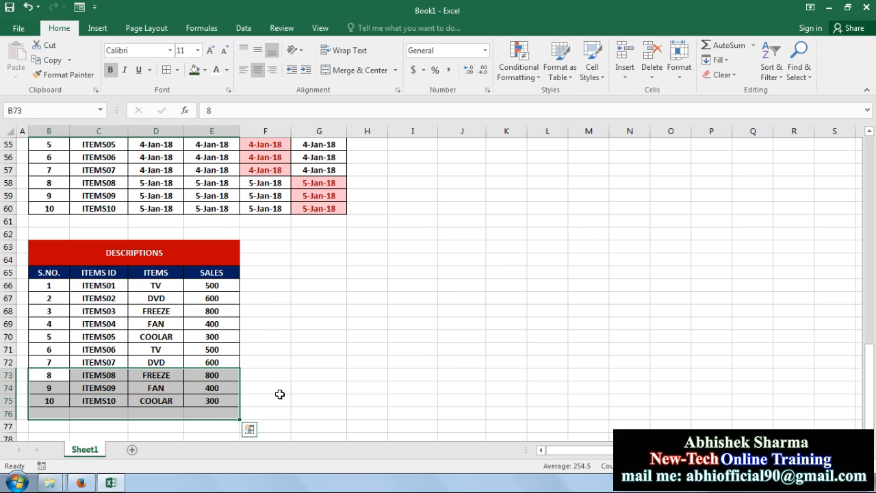
click(723, 74)
click(733, 91)
click(520, 376)
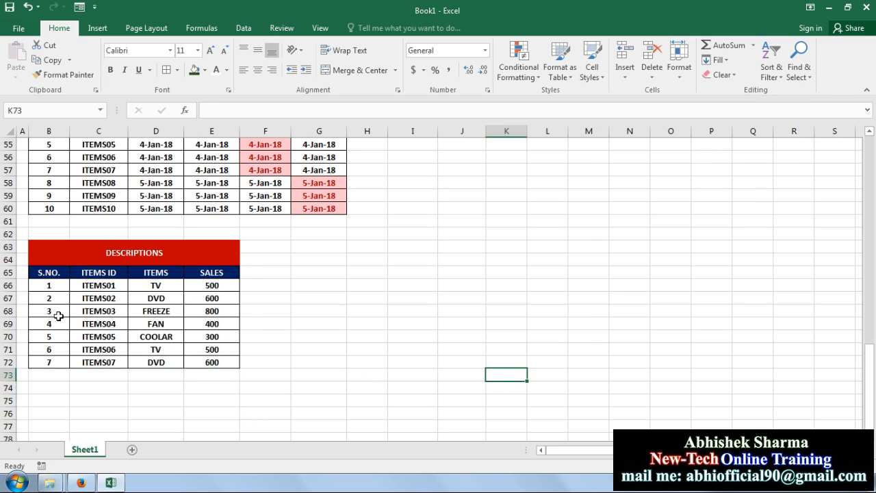
Start a Duplicate Values highlight rule on the new table's range B65:E72.
drag(45, 276, 212, 361)
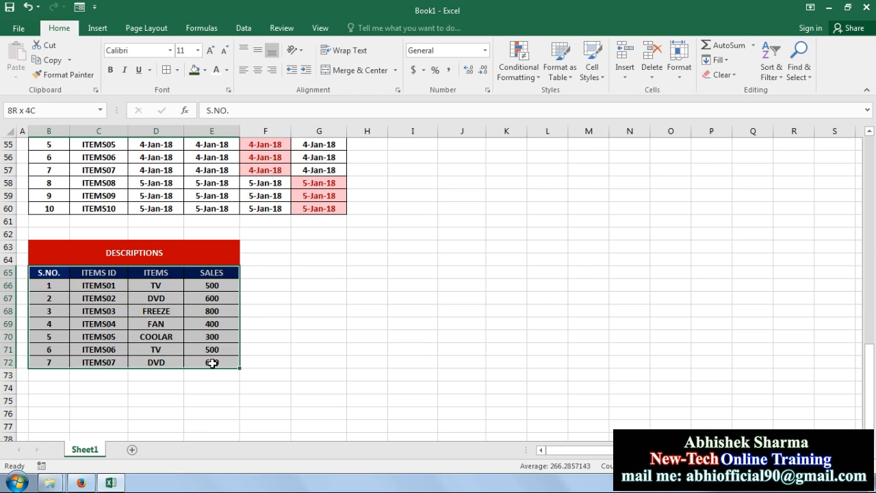
click(523, 82)
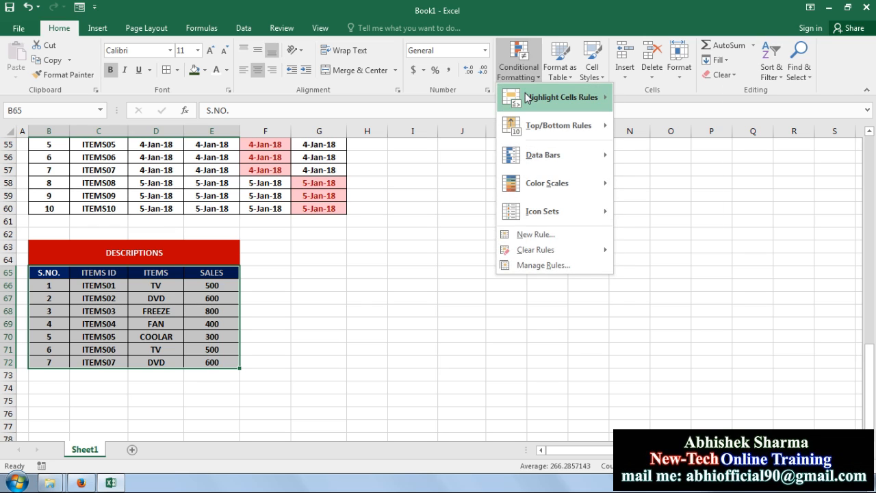
mouse_move(527, 97)
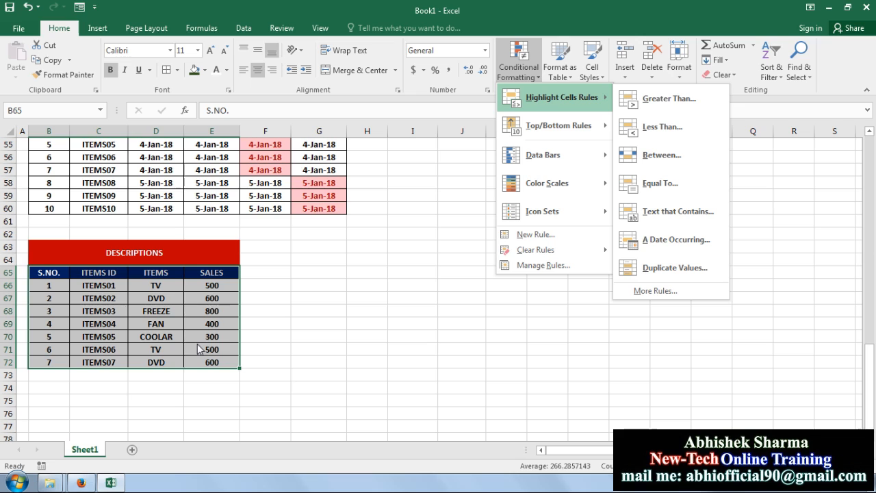
click(668, 278)
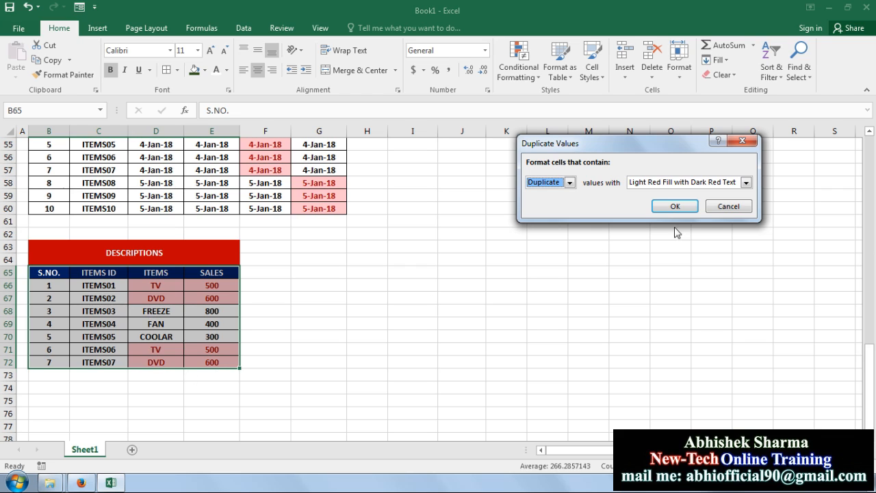
Try Yellow Fill with Dark Yellow Text, Green Fill with Dark Green Text, Red Text and Red Border as formats for the duplicate values.
click(746, 181)
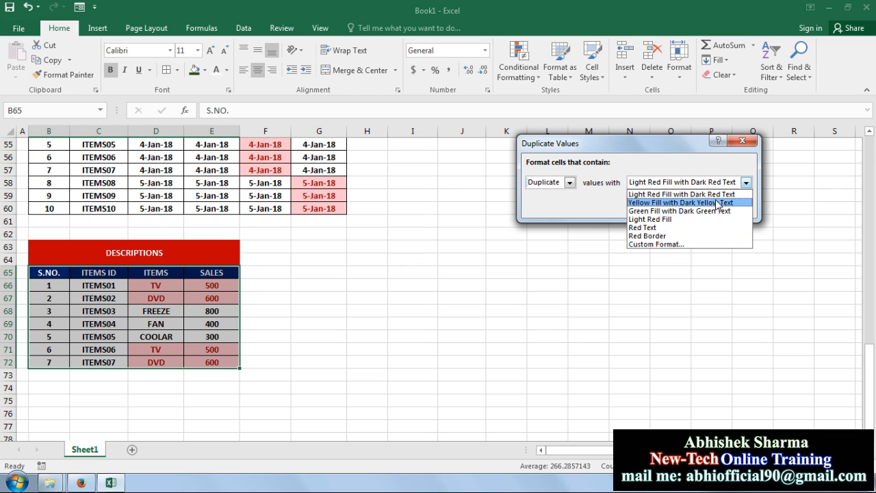
click(717, 203)
click(747, 182)
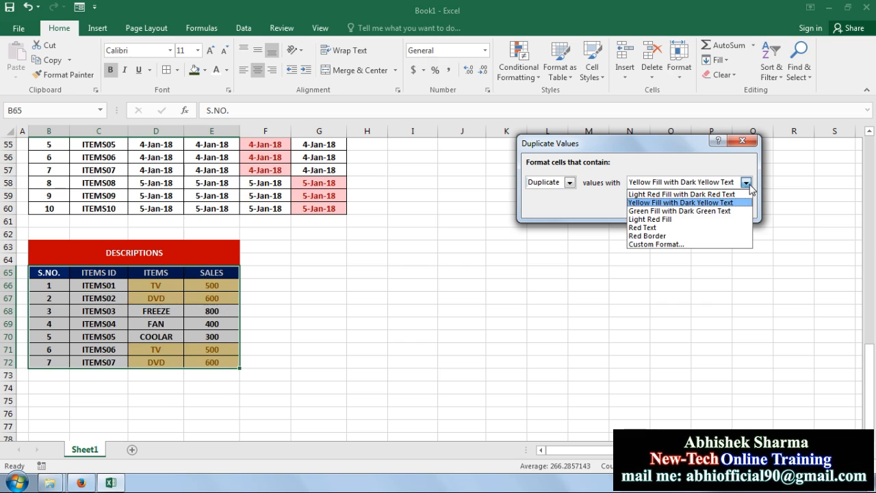
click(736, 211)
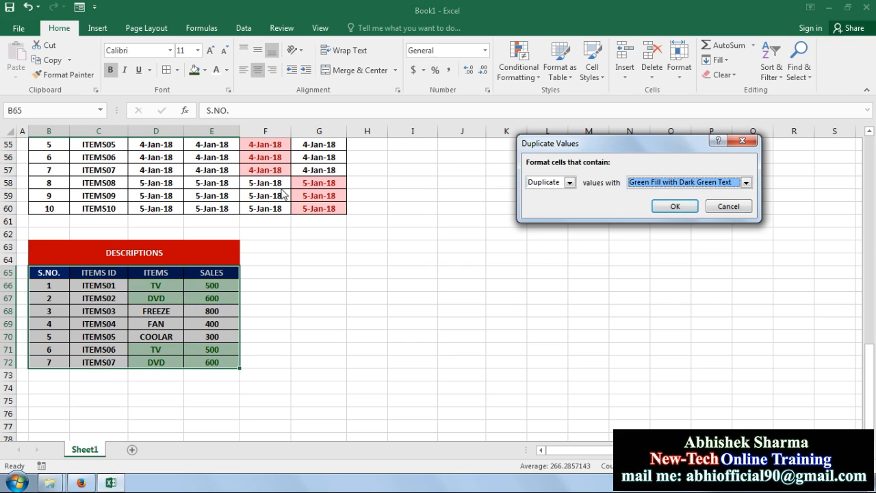
click(745, 182)
click(705, 229)
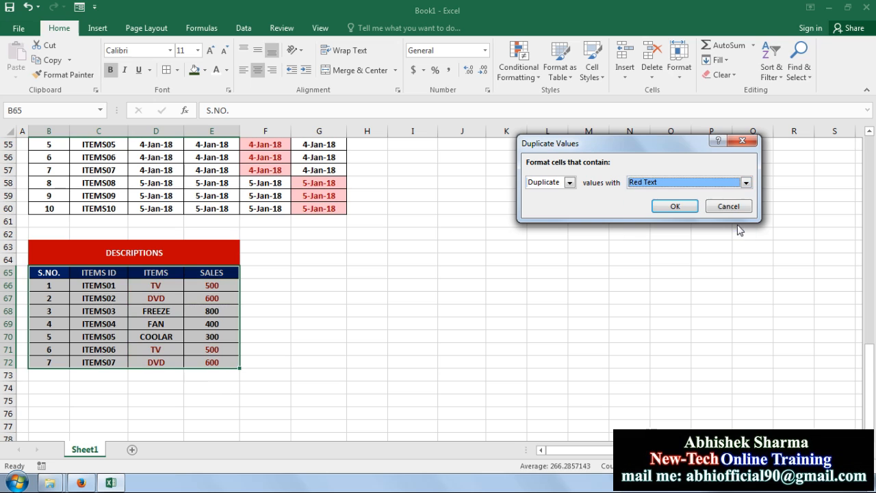
click(746, 183)
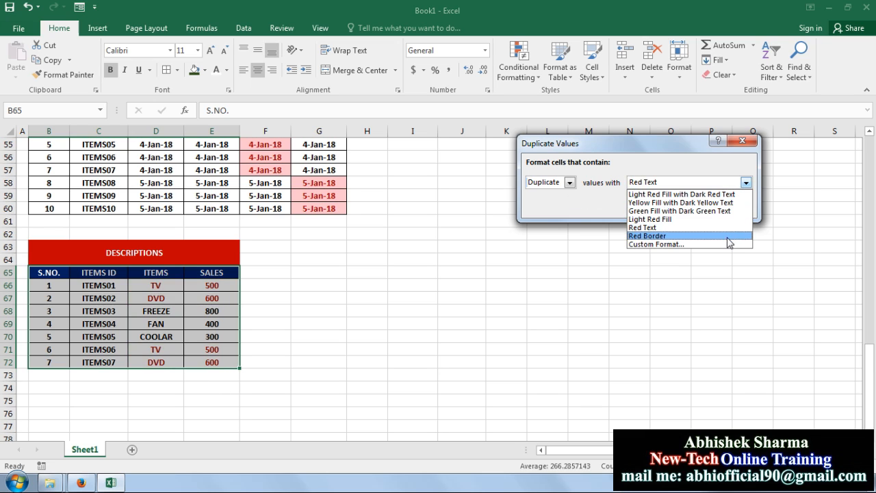
click(730, 236)
Apply the Duplicate Values rule to B65:E72 with Light Red Fill with Dark Red Text.
click(746, 183)
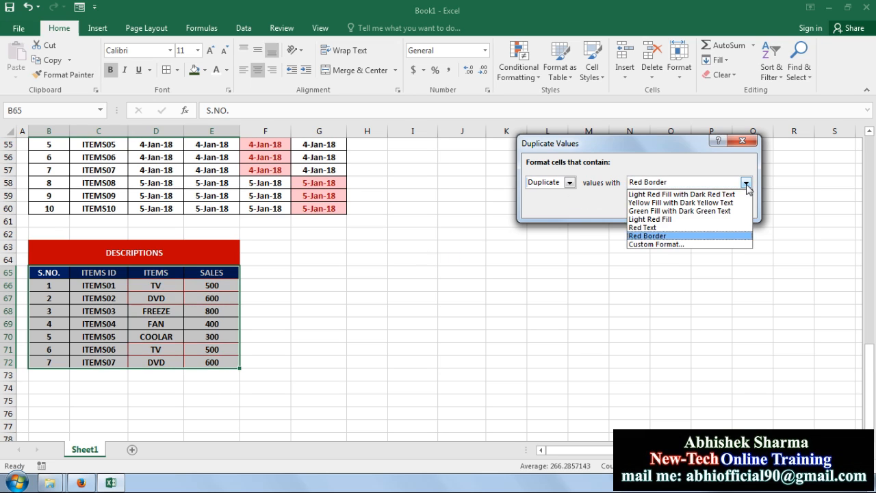
click(683, 192)
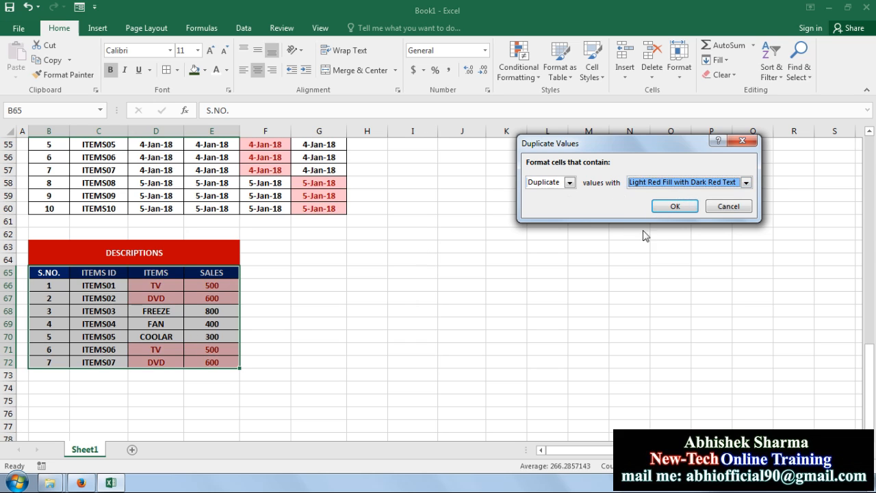
click(674, 206)
Start a Greater Than highlight rule on the sales values in G21:G30 with a threshold of 500.
scroll(391, 340, up, 9)
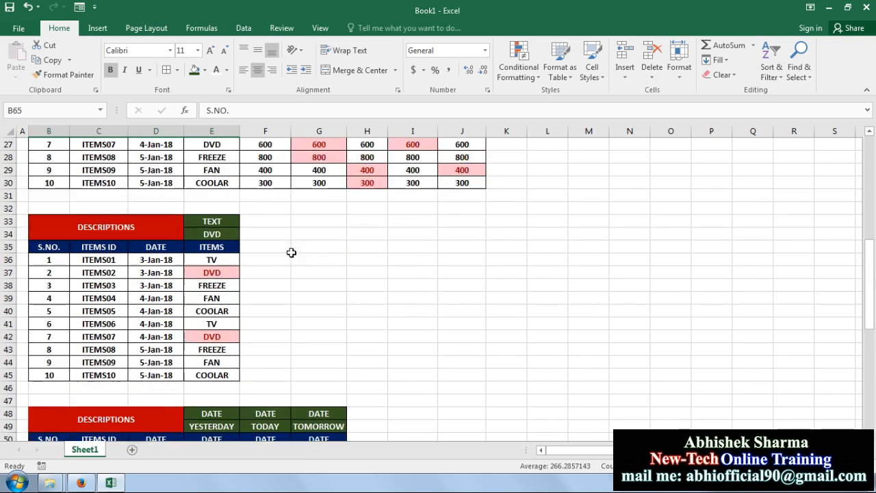
scroll(291, 252, up, 4)
drag(316, 324, 318, 207)
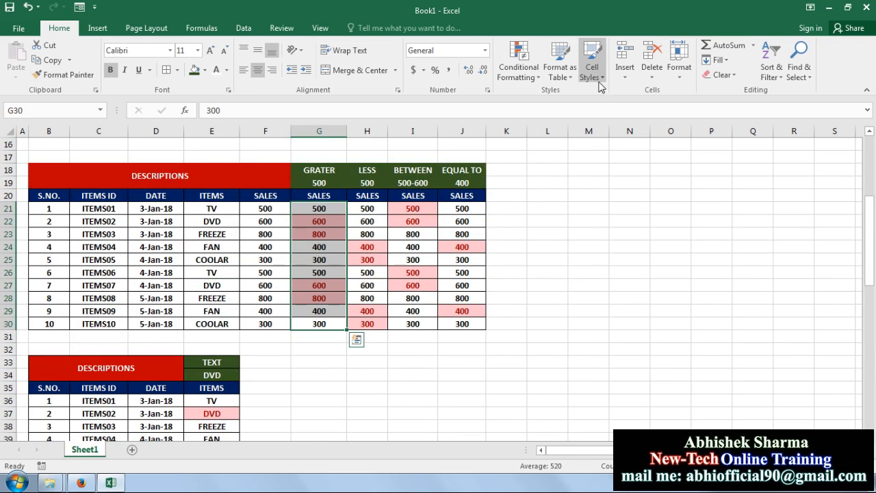
click(518, 60)
mouse_move(562, 99)
click(631, 101)
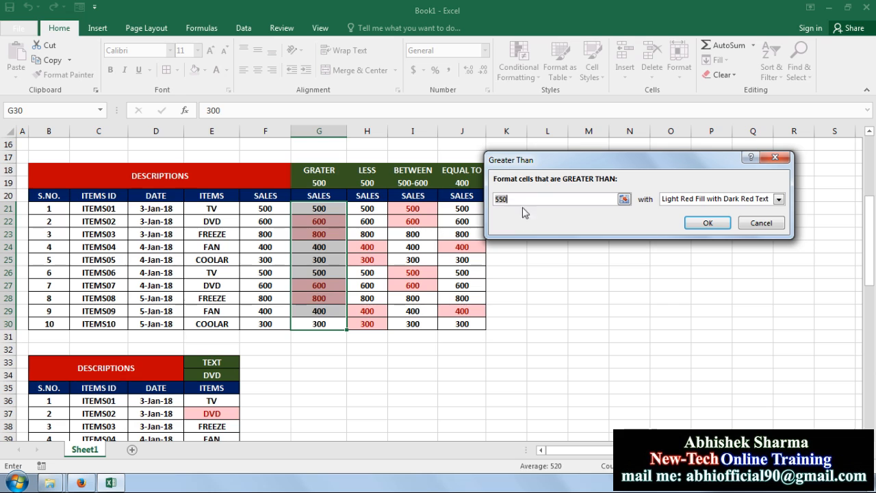
drag(520, 200, 480, 199)
text(500)
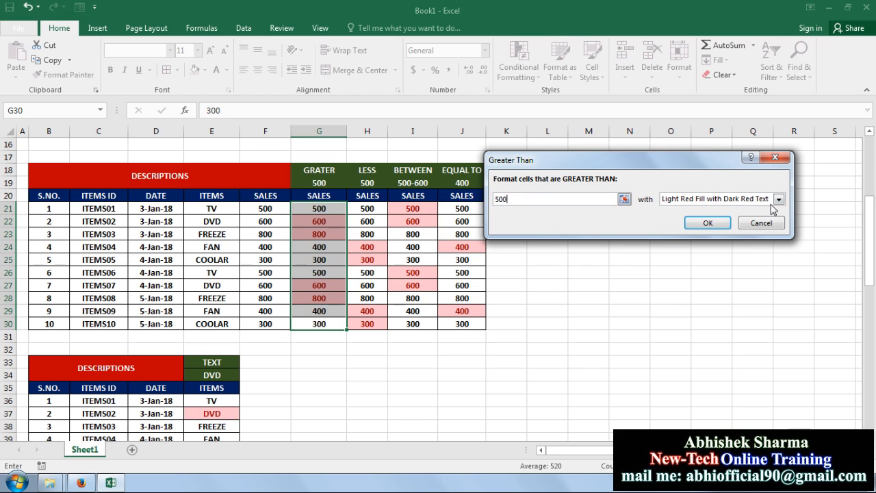
Try Yellow Fill with Dark Yellow Text, Green Fill with Dark Green Text and Red Text as formats for the Greater Than rule.
click(778, 199)
click(770, 212)
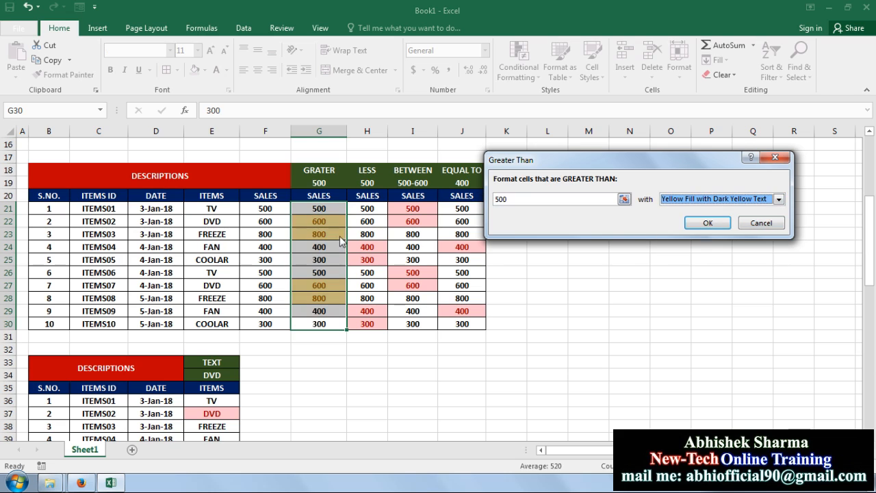
click(736, 200)
click(712, 227)
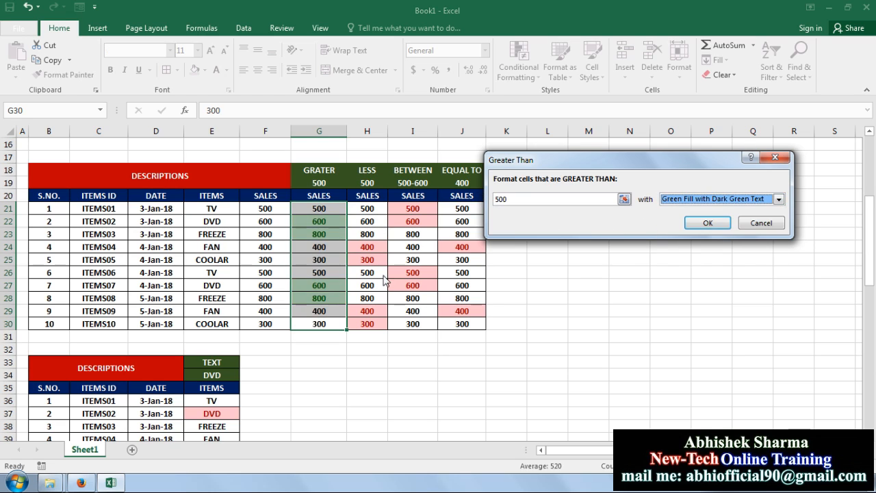
click(711, 200)
click(705, 244)
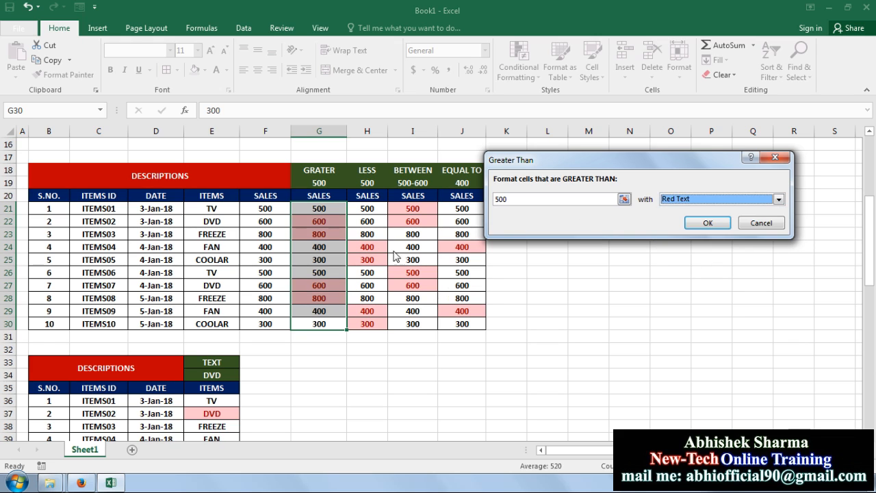
Apply the Greater Than 500 rule to G21:G30 with Light Red Fill with Dark Red Text.
click(667, 199)
click(688, 209)
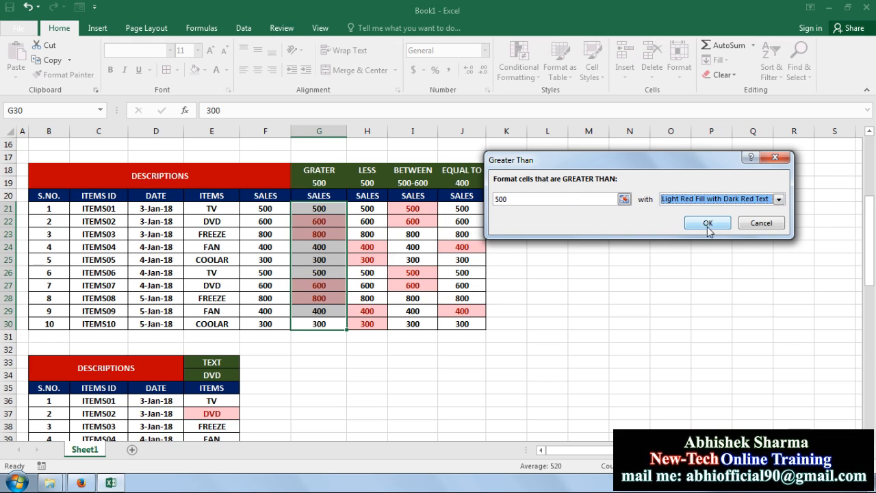
click(708, 222)
click(507, 374)
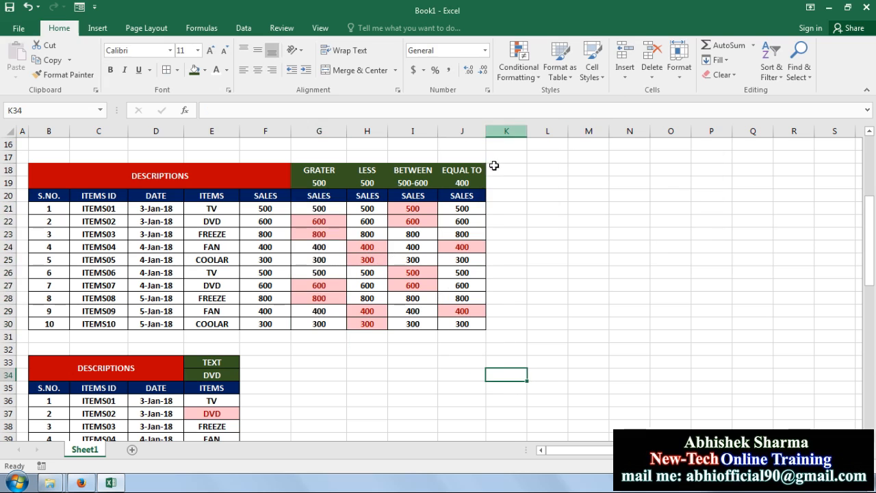
click(519, 67)
mouse_move(574, 99)
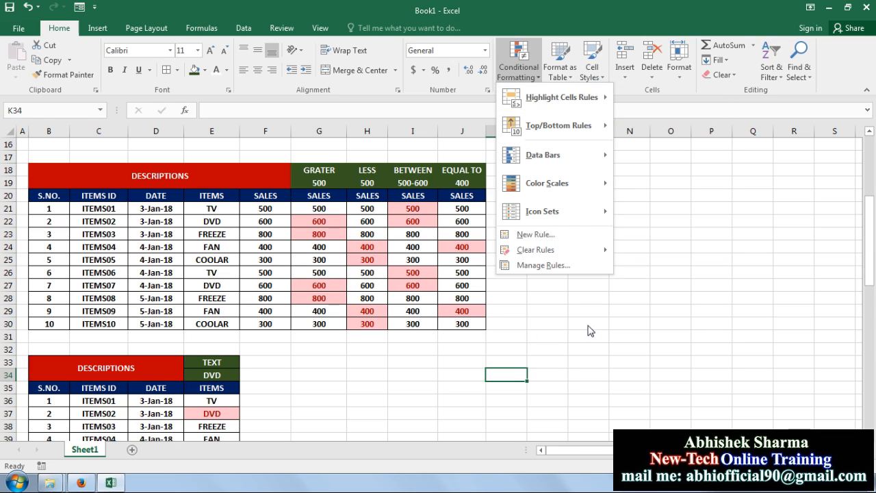
mouse_move(592, 99)
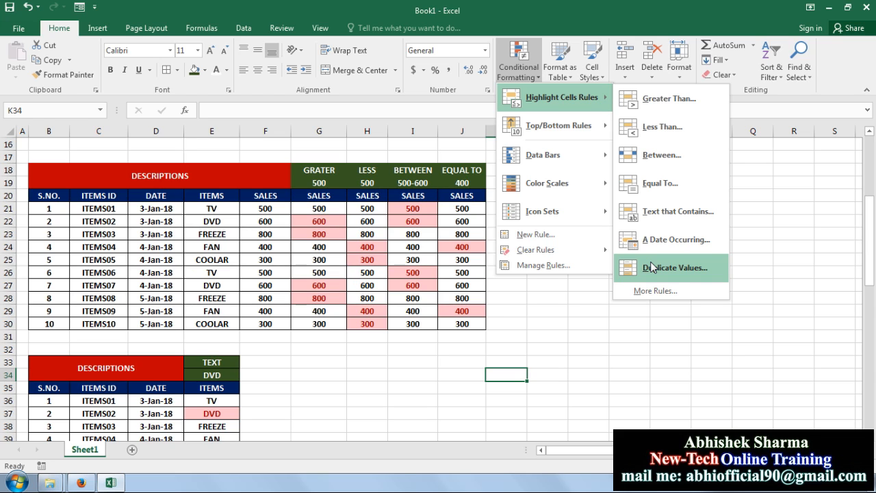
click(577, 351)
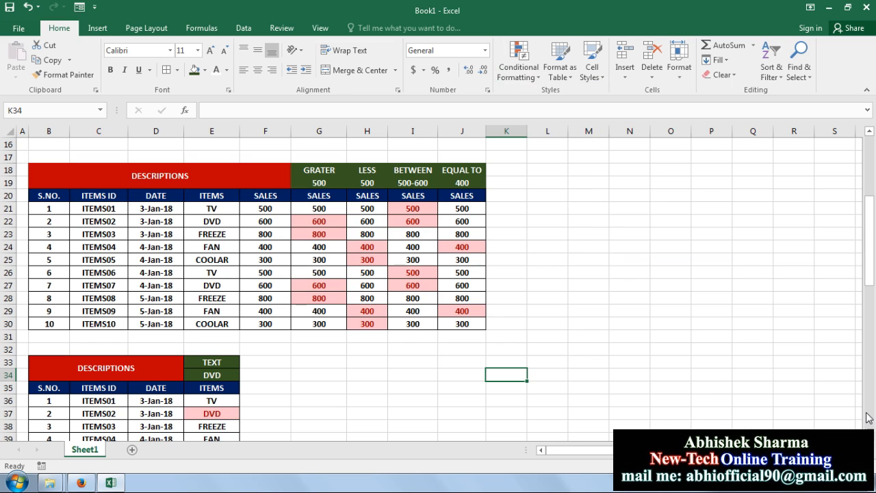
drag(835, 400, 749, 414)
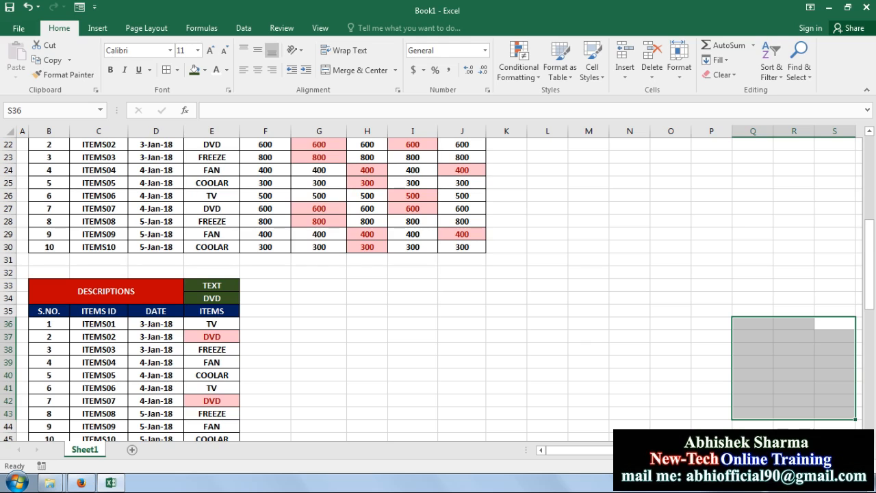
drag(703, 319, 721, 315)
Insert two blank rows at the top of the sheet, above the first DESCRIPTIONS table.
drag(870, 286, 868, 206)
click(647, 269)
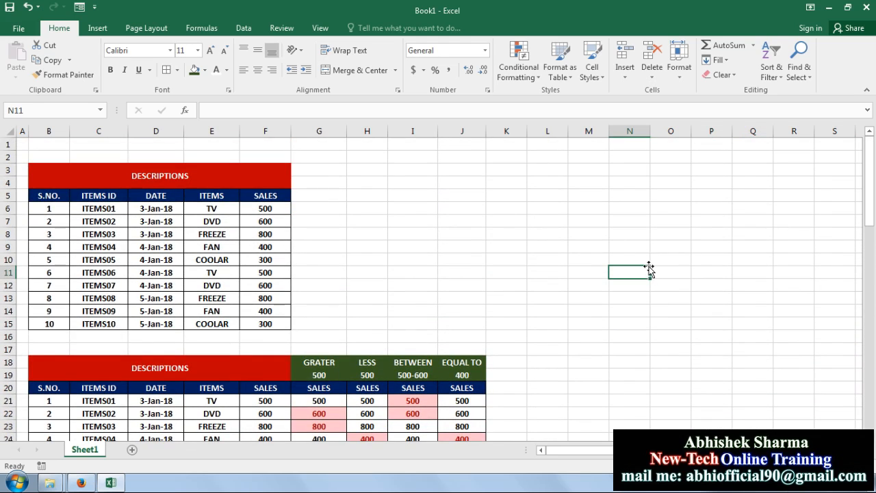
click(580, 248)
click(6, 155)
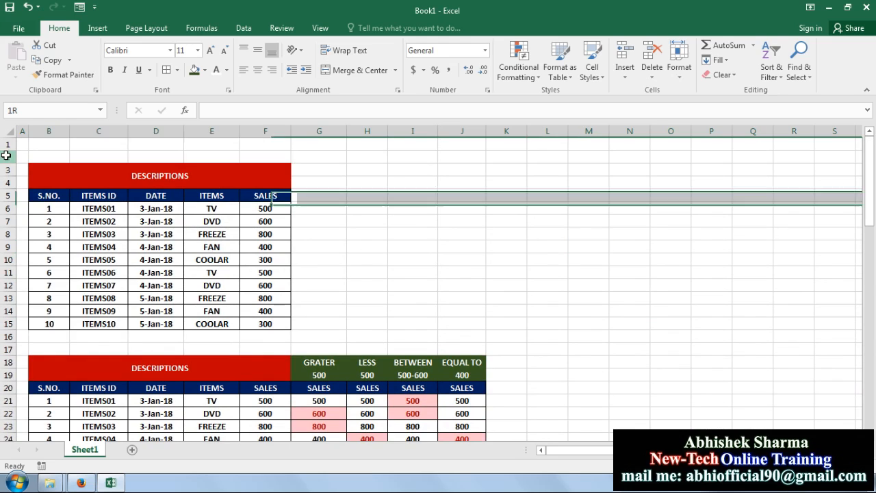
click(624, 61)
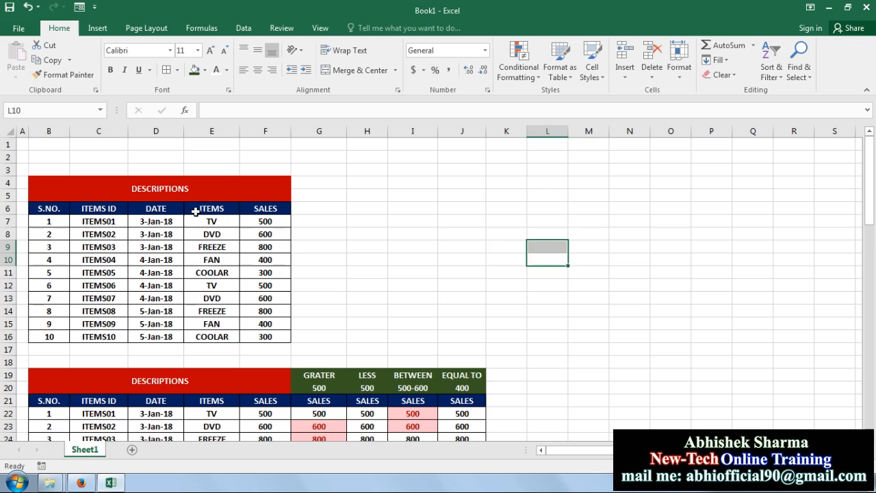
click(8, 144)
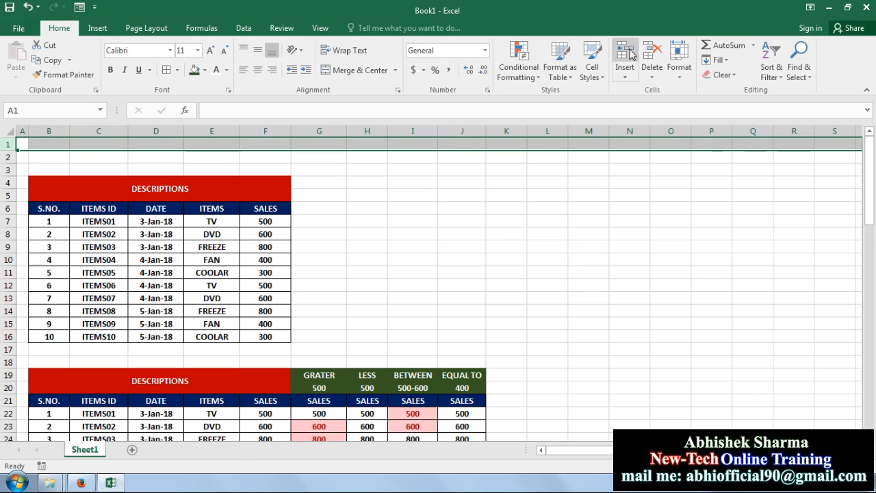
click(624, 62)
click(598, 247)
Merge and center B2:O3 and enter the title EXCEL CONDITIONAL FORMATTING TUTORIAL | PART -1 in it.
drag(50, 156, 684, 167)
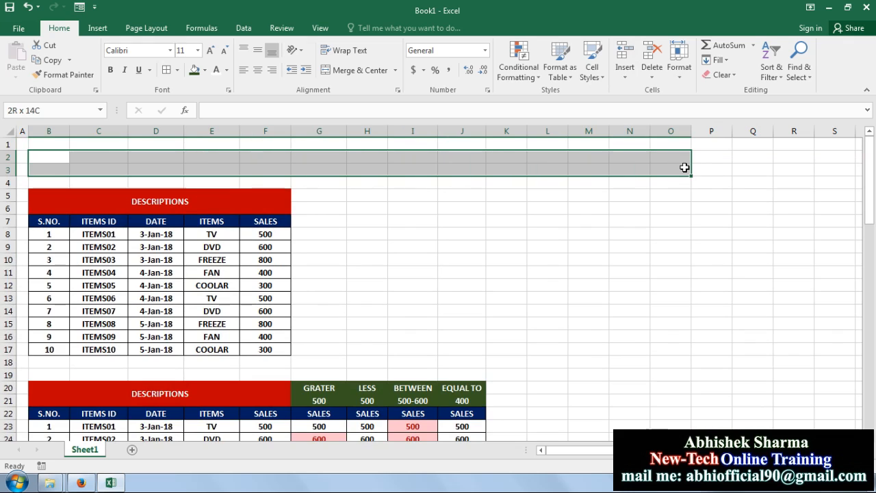
click(335, 71)
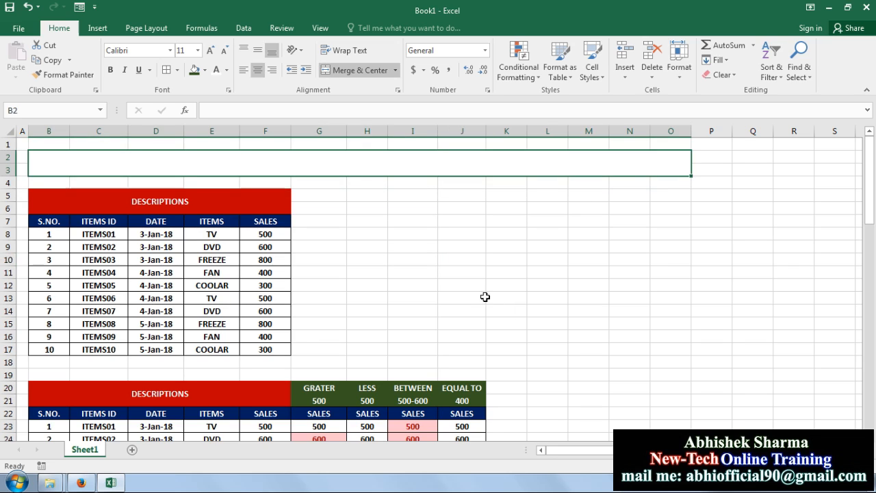
text(EXC)
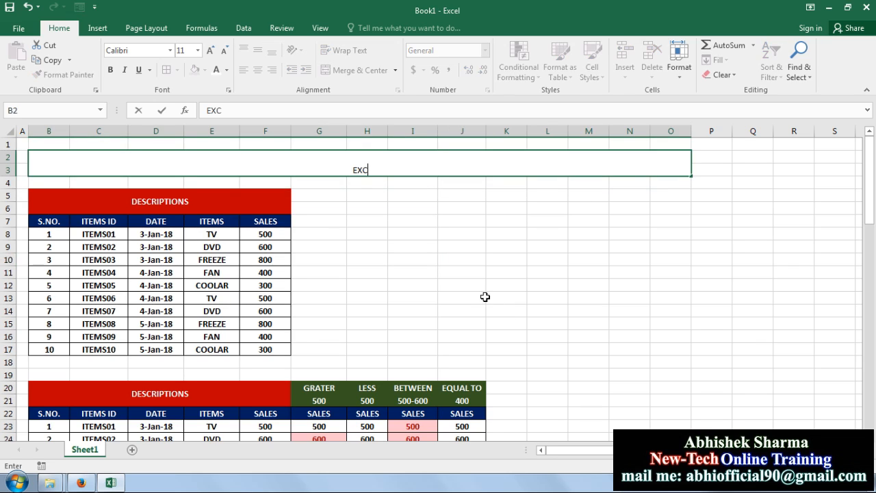
text(EL CONDITIO)
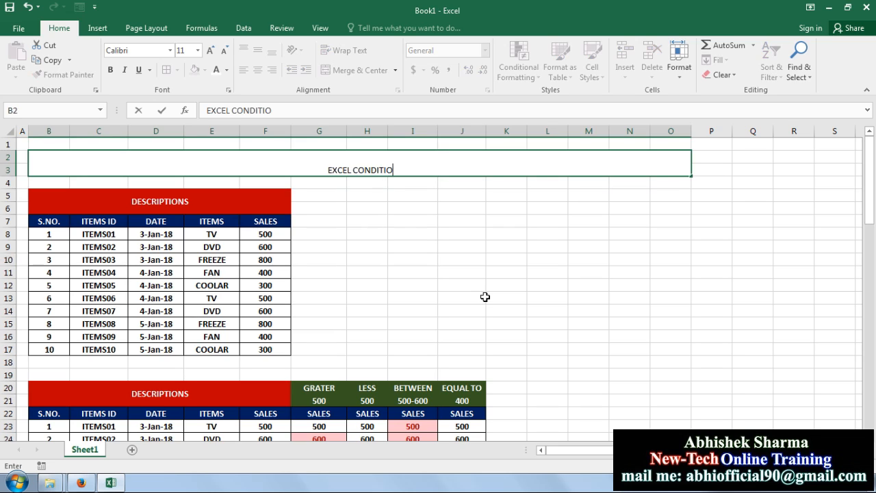
text(NAL FORMATT)
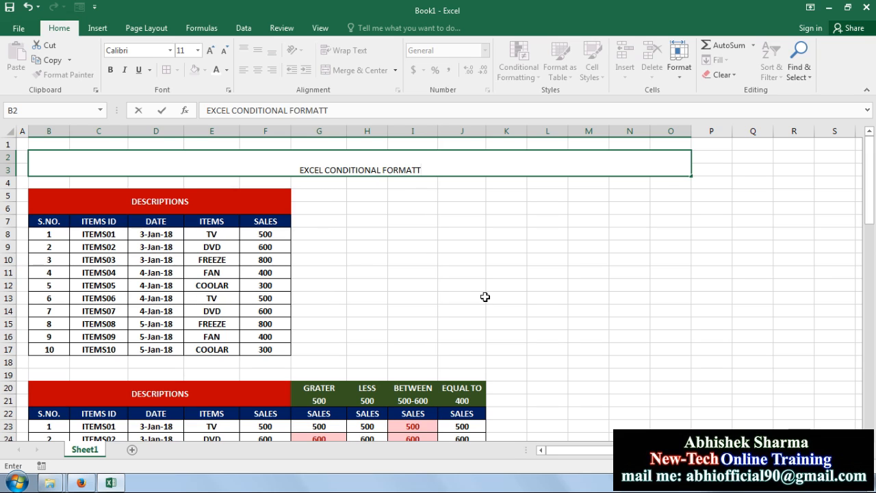
text(ING)
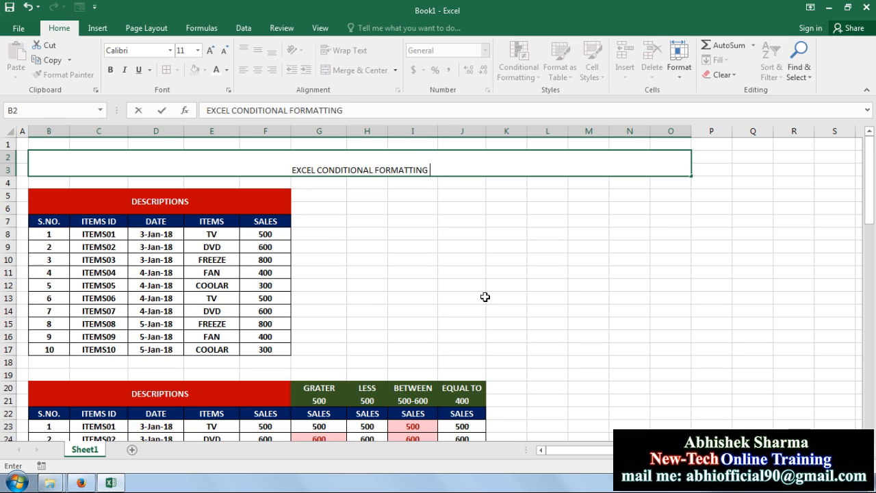
text( T)
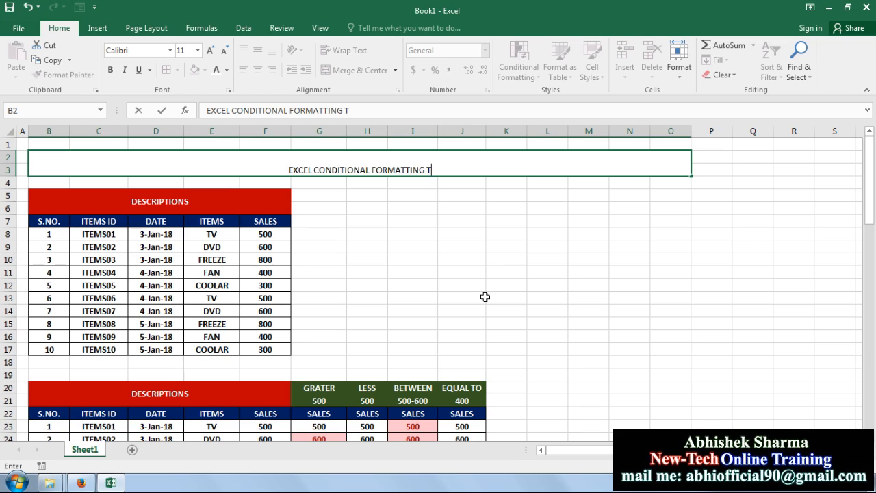
text(UTOR)
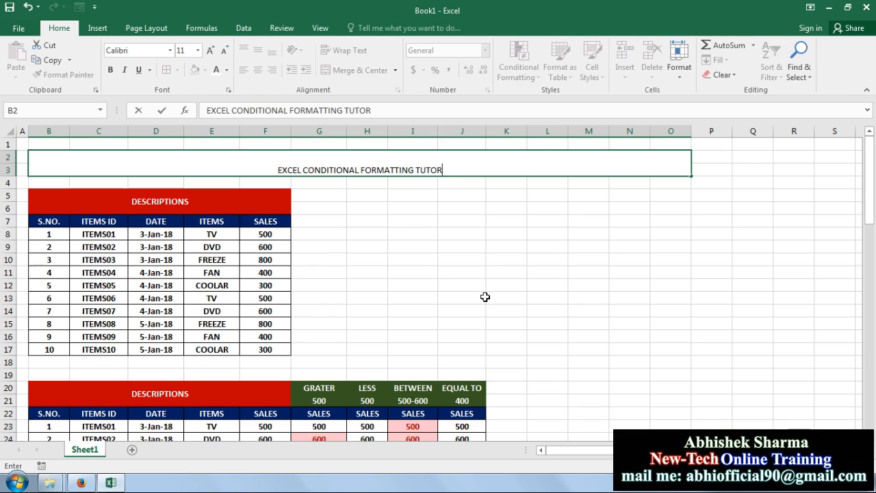
text(IAL)
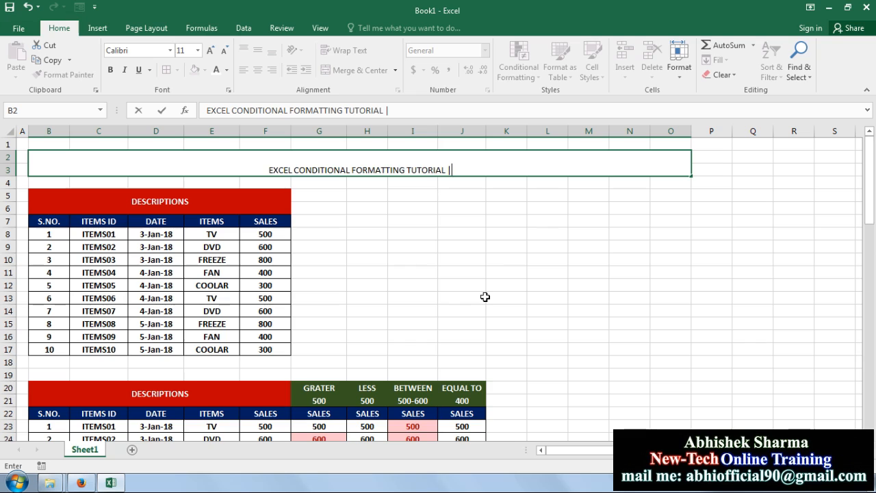
text( | PART)
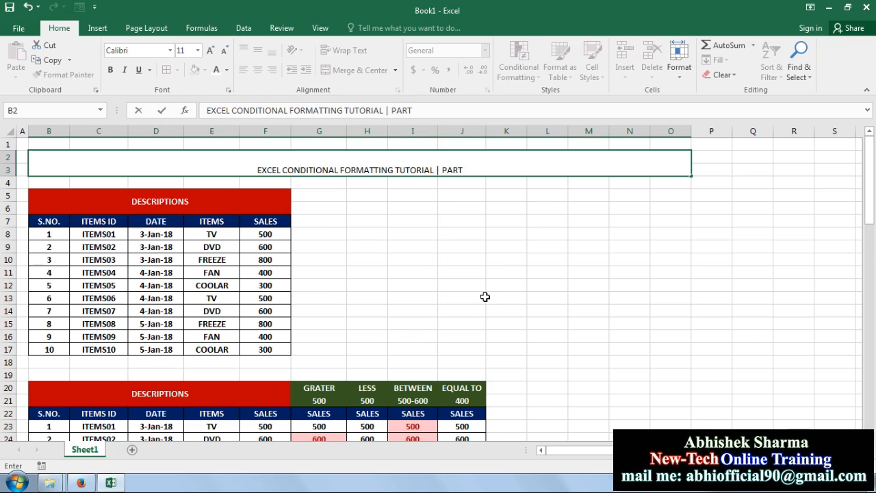
text( -1)
click(482, 297)
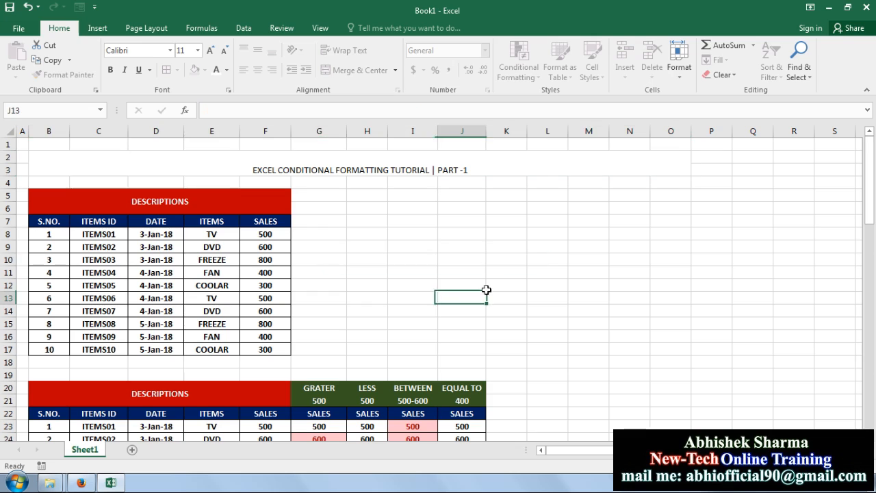
Middle-align the merged title in B2:O3 vertically and enlarge its font to size 18.
click(457, 172)
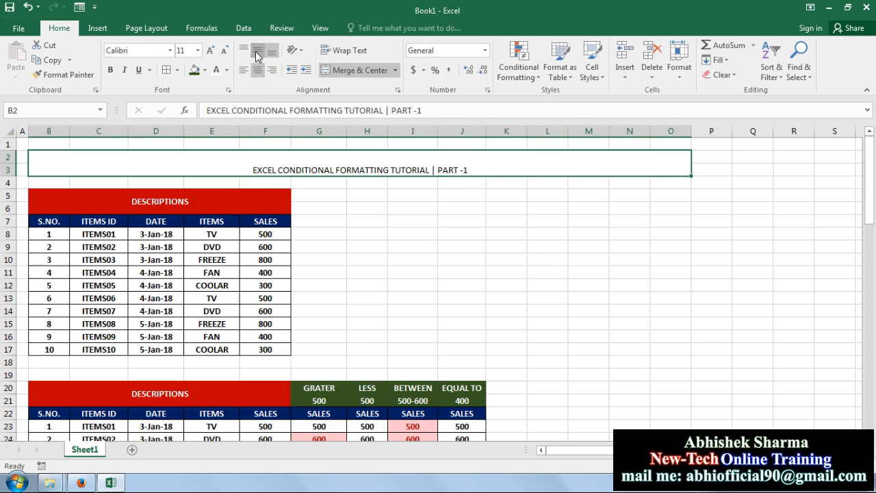
click(258, 55)
click(210, 51)
click(209, 51)
click(209, 51)
click(209, 50)
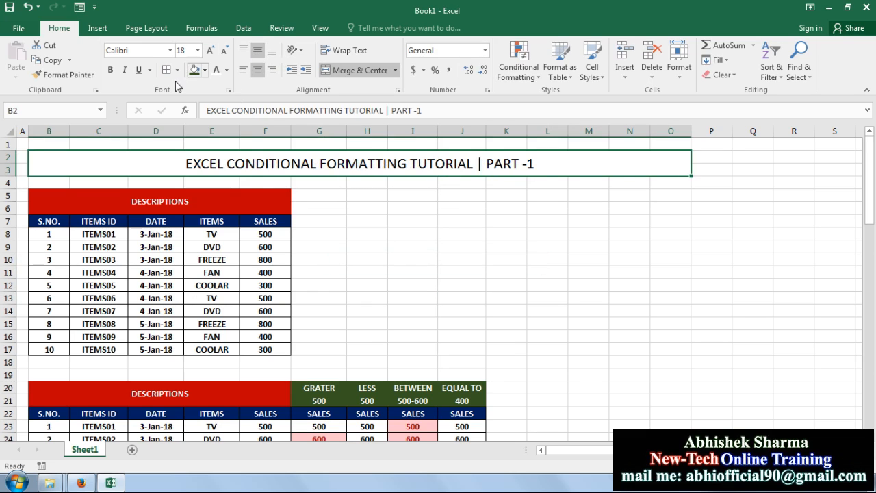
Give the title cell B2:O3 a black fill with bold white text.
click(205, 70)
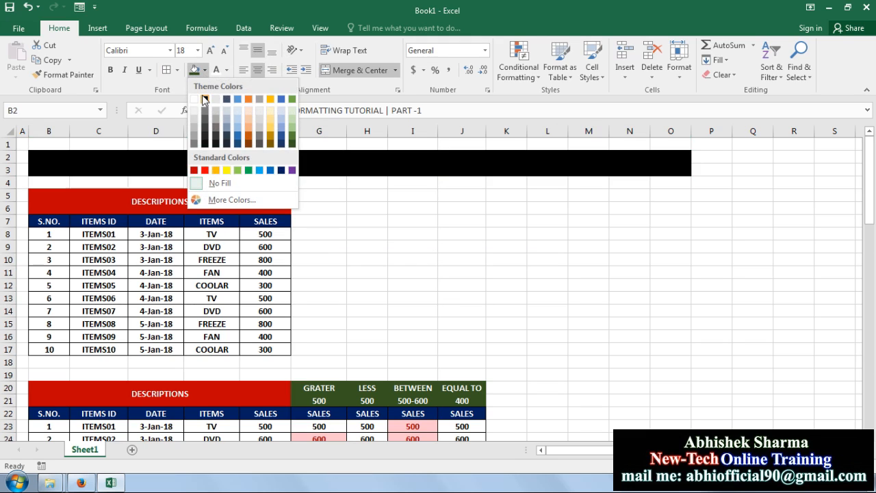
click(204, 100)
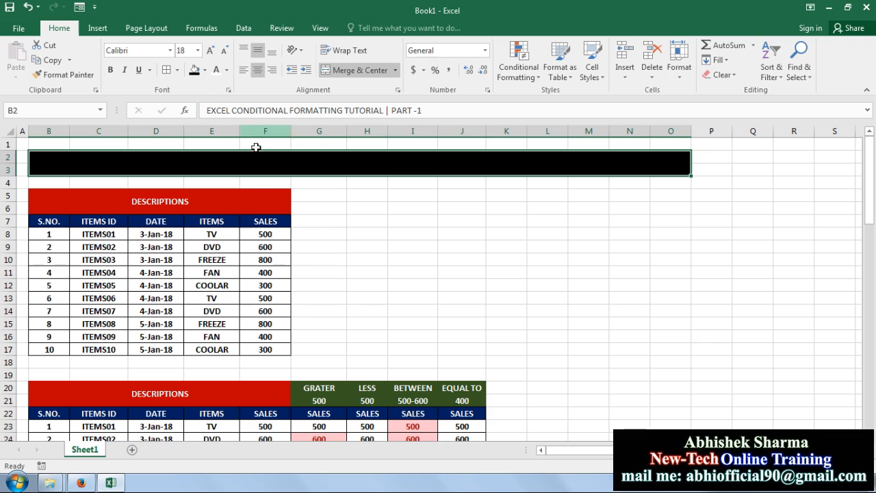
click(216, 69)
click(110, 69)
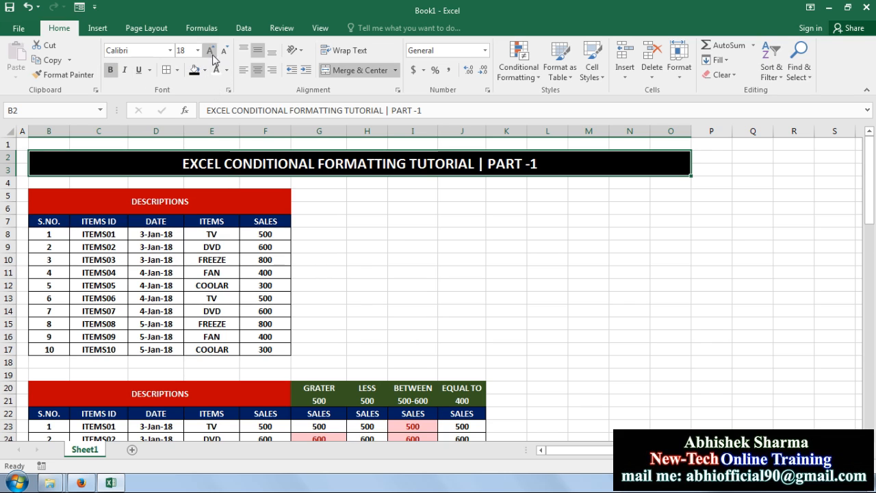
Increase the title's font size to 22 and deselect the title cell.
click(211, 52)
click(211, 52)
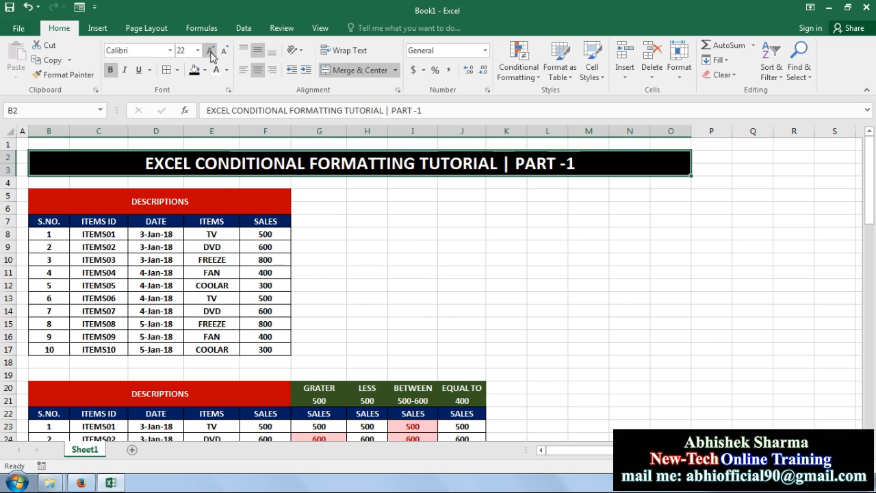
click(466, 249)
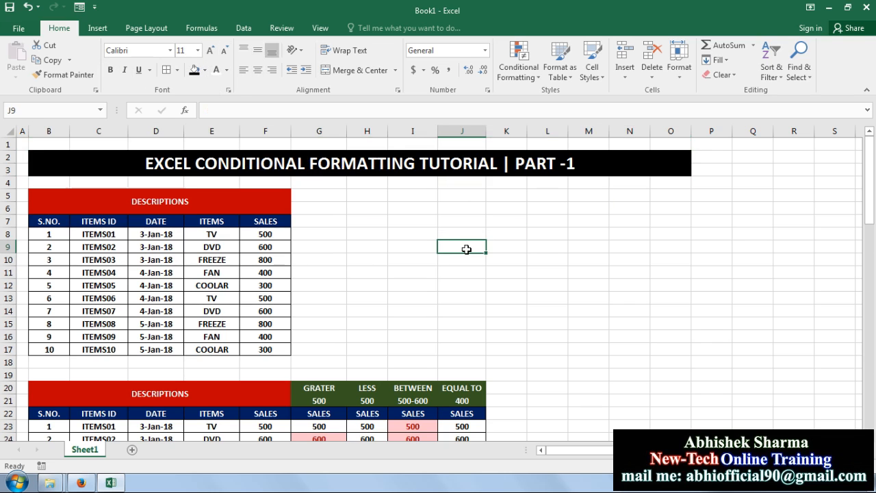
click(491, 222)
click(458, 273)
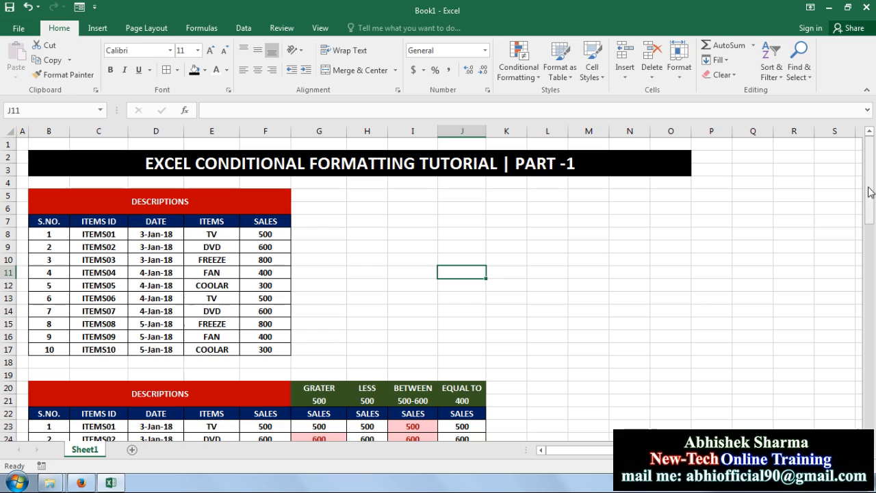